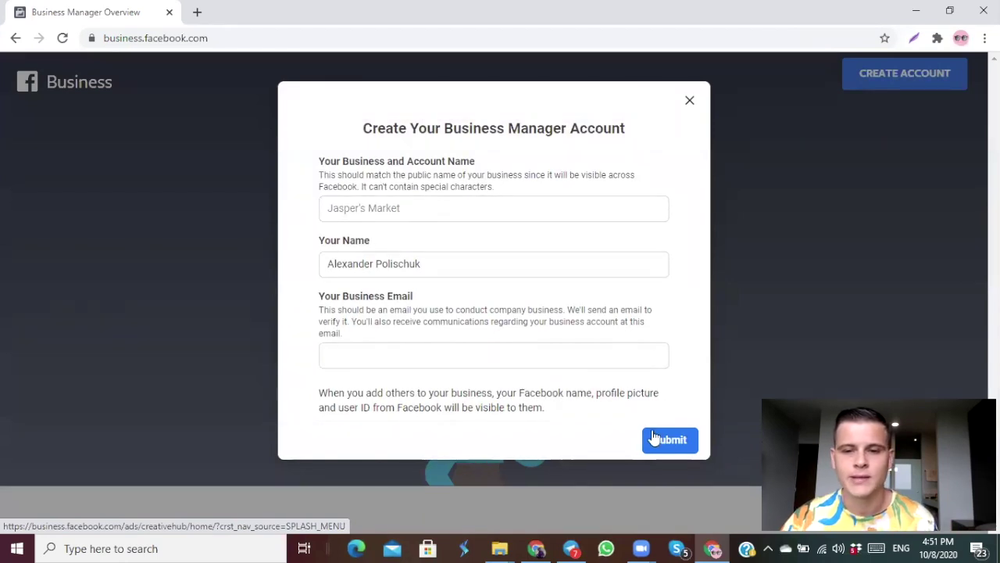
Step: Submit the Business Manager account form and open the Pages section of Business Settings
{"action": "left_click", "coordinate": [654, 439]}
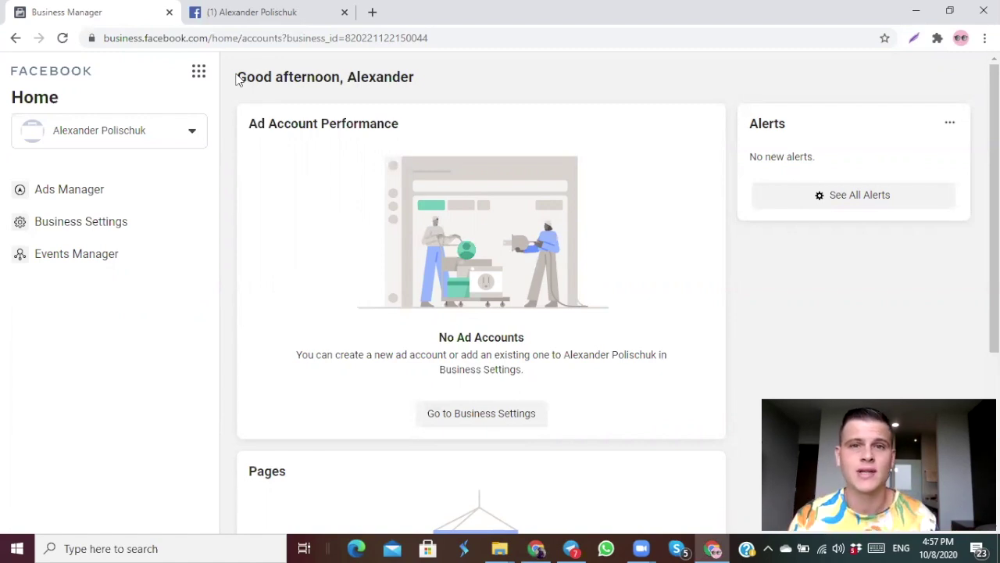
{"action": "left_click", "coordinate": [104, 226]}
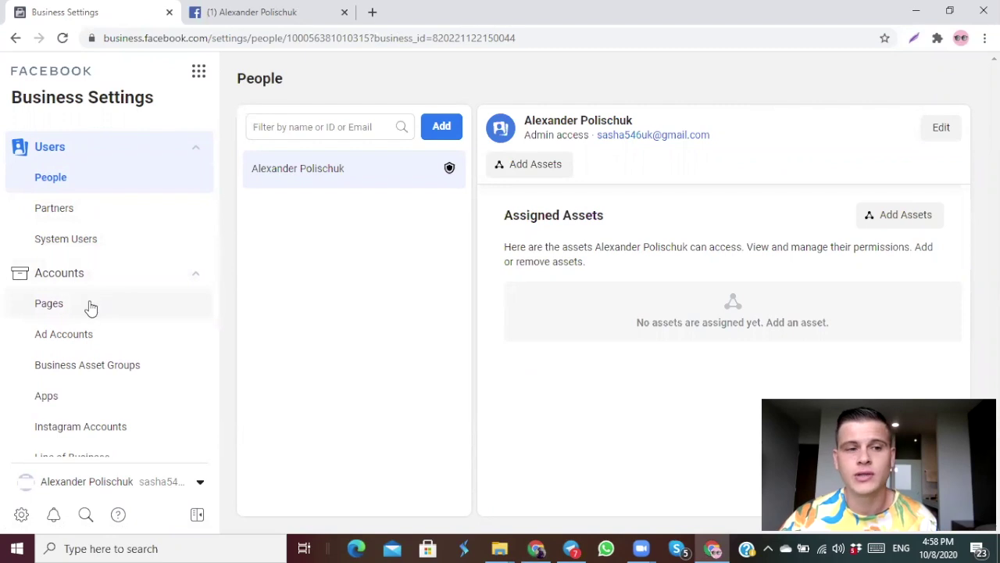
{"action": "left_click", "coordinate": [91, 307]}
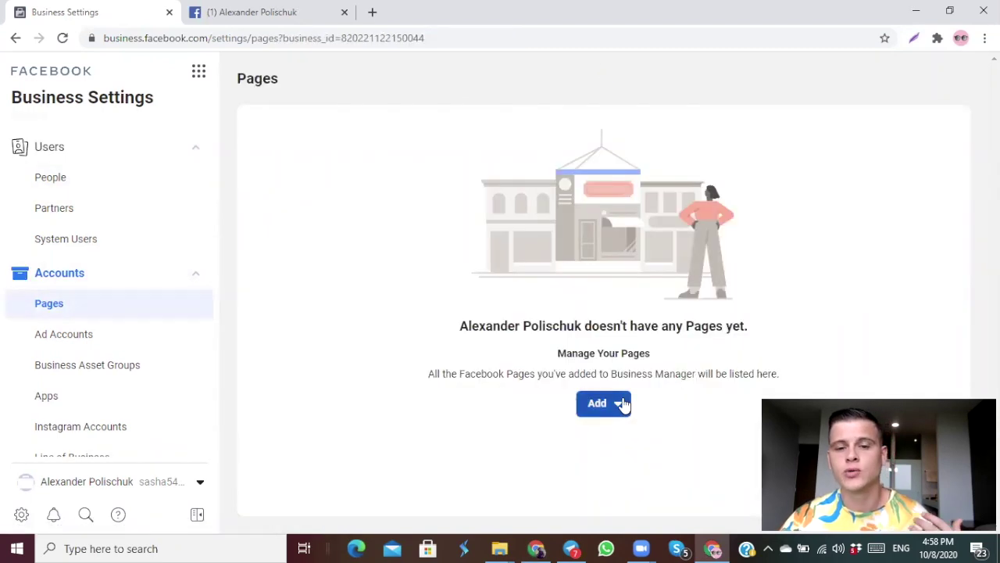
Step: Create a new Brand or Product page named "Example page" with the category Brand
{"action": "left_click", "coordinate": [622, 404]}
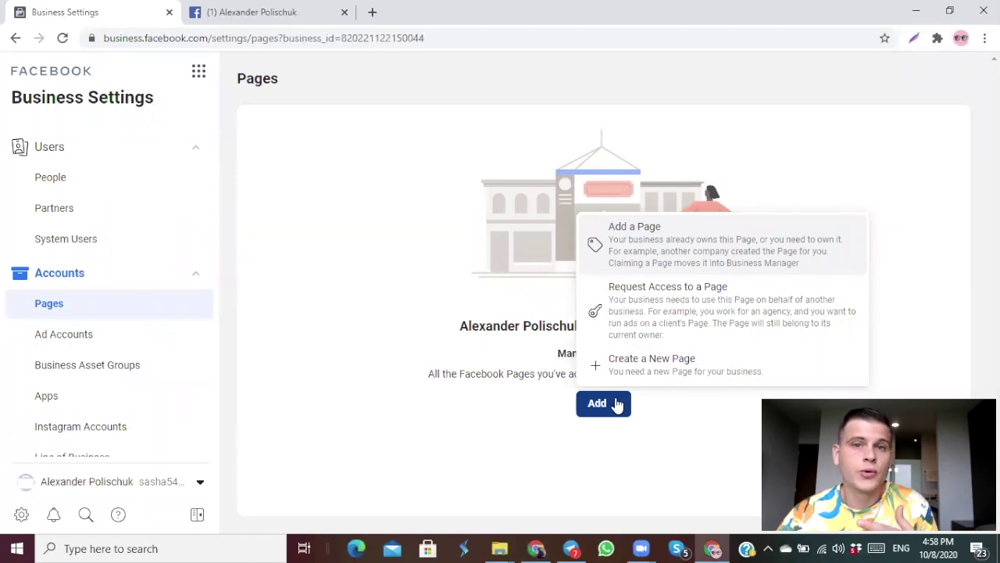
{"action": "left_click", "coordinate": [693, 374]}
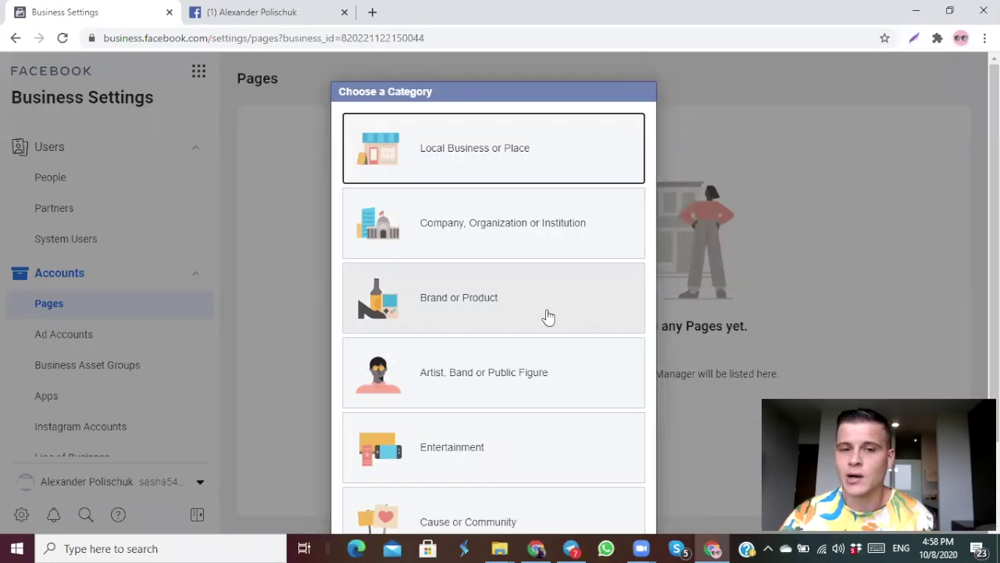
{"action": "left_click", "coordinate": [505, 315]}
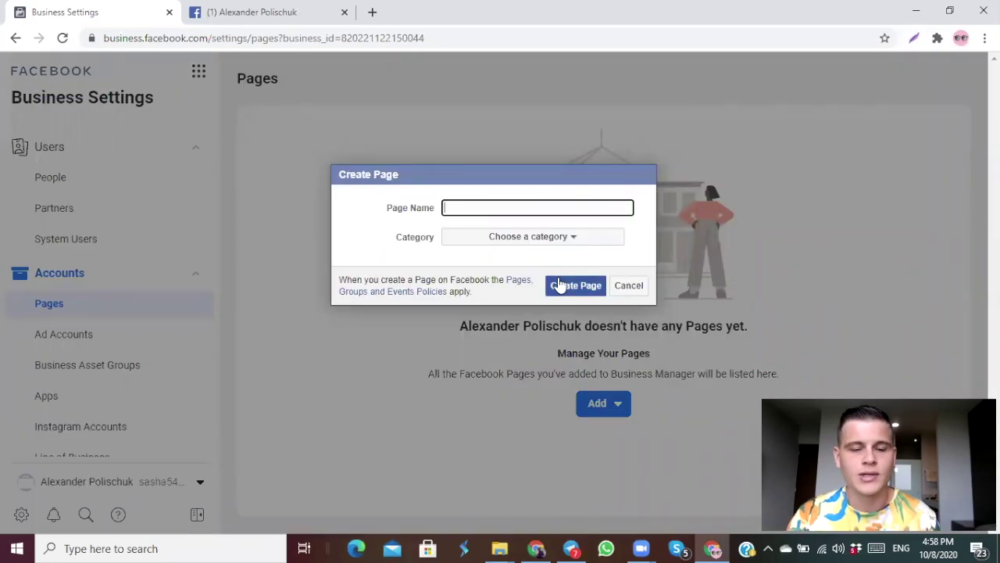
{"action": "type", "text": "Example page"}
{"action": "key", "text": "Tab"}
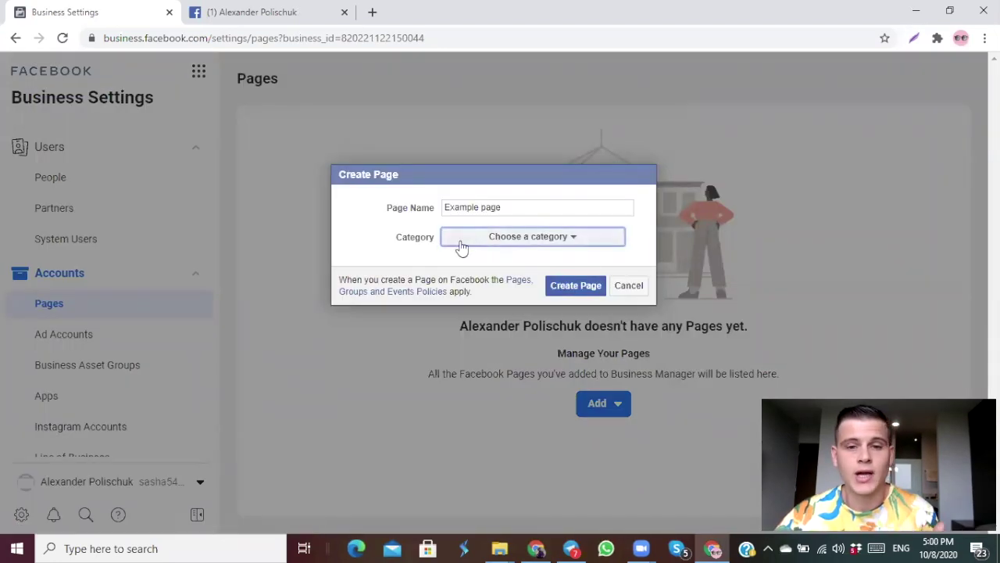
{"action": "left_click", "coordinate": [511, 242]}
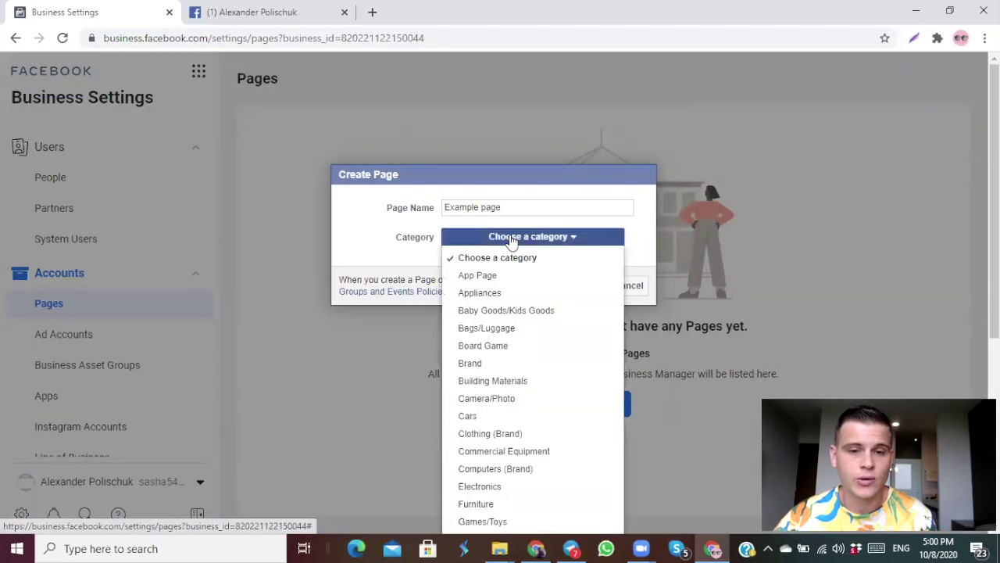
{"action": "left_click", "coordinate": [491, 363]}
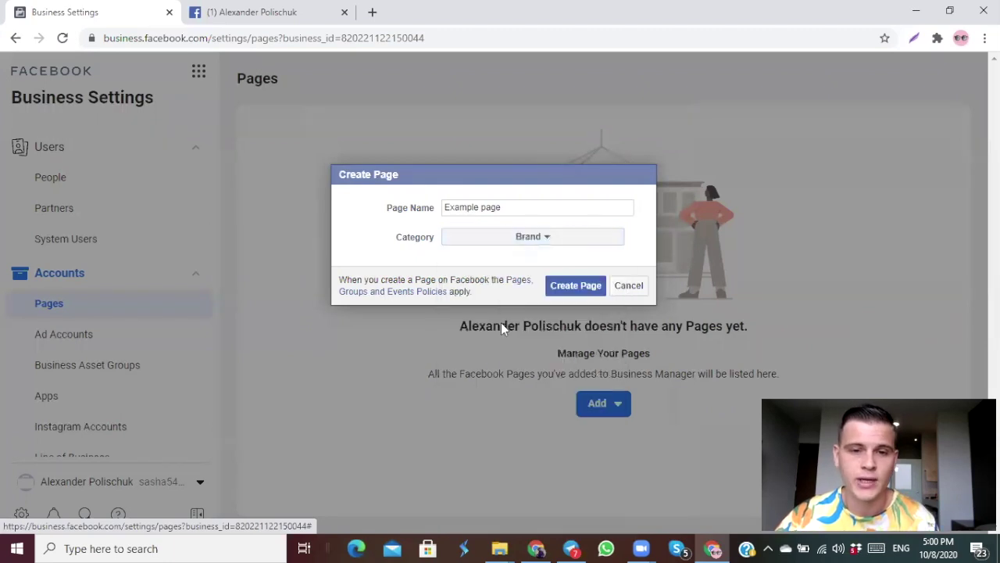
{"action": "left_click", "coordinate": [588, 293]}
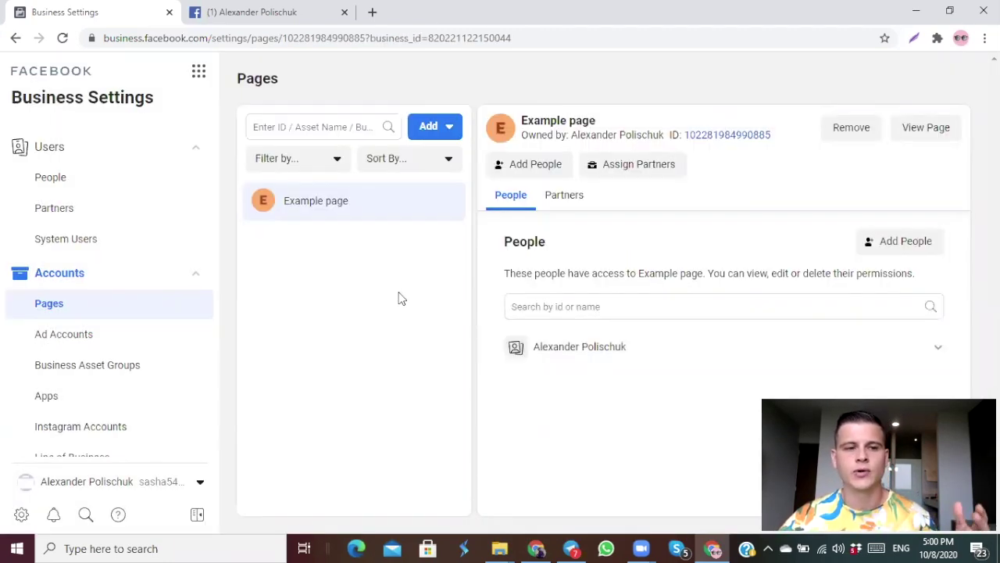
Step: Create a new ad account named "Ad account 1" to be used for my own business
{"action": "left_click", "coordinate": [78, 335]}
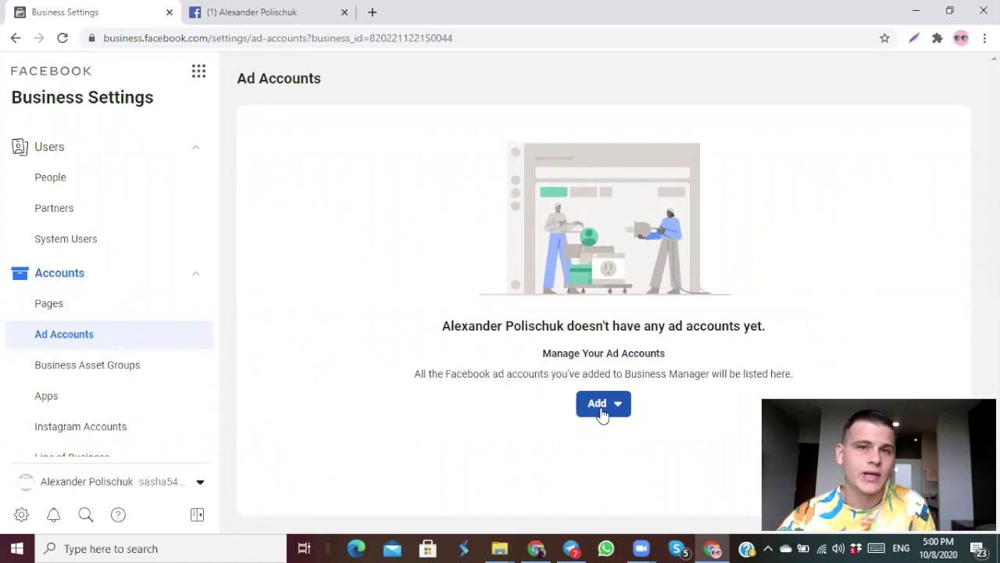
{"action": "left_click", "coordinate": [602, 412]}
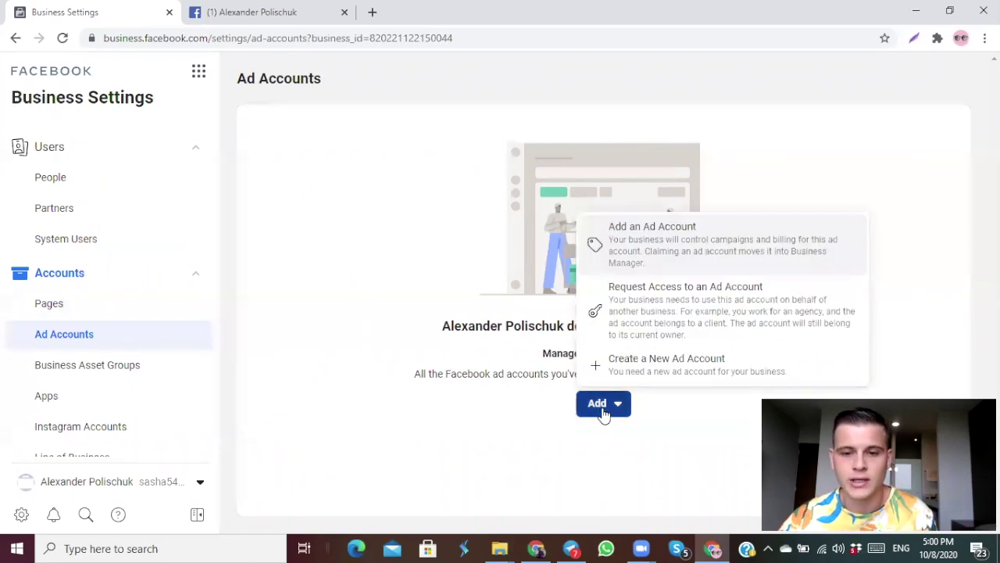
{"action": "left_click", "coordinate": [672, 370]}
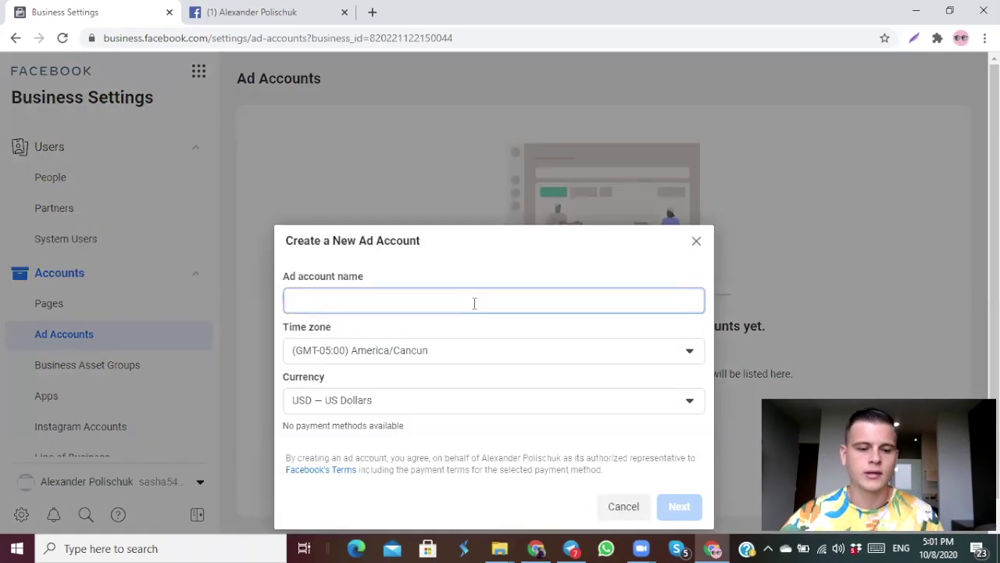
{"action": "type", "text": "Ad account 1"}
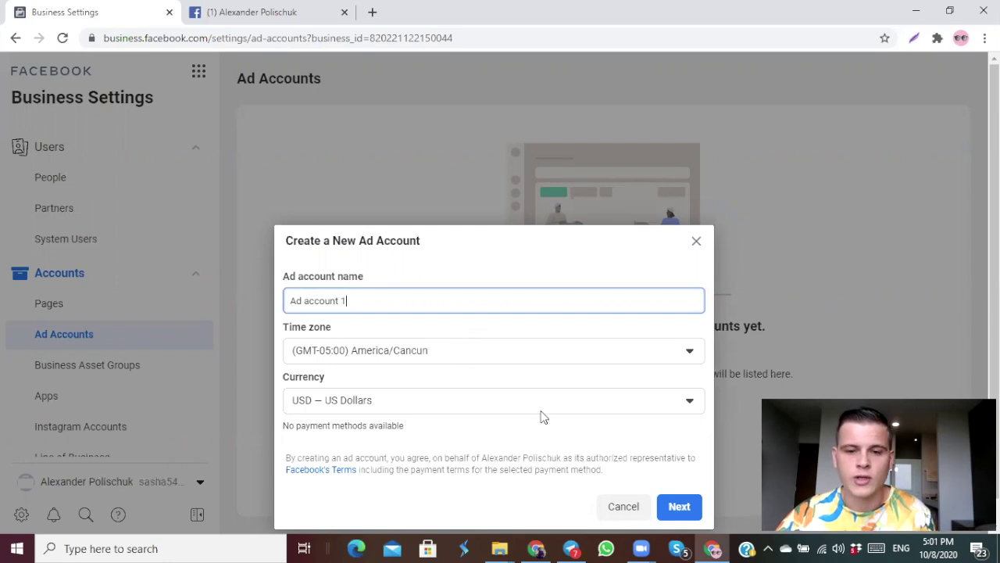
{"action": "left_click", "coordinate": [678, 509]}
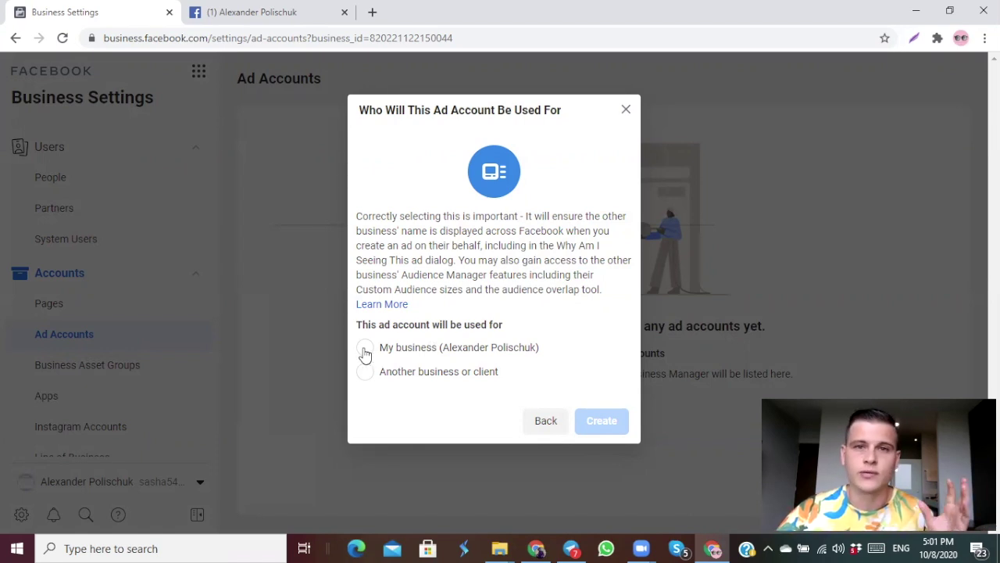
{"action": "left_click", "coordinate": [367, 350]}
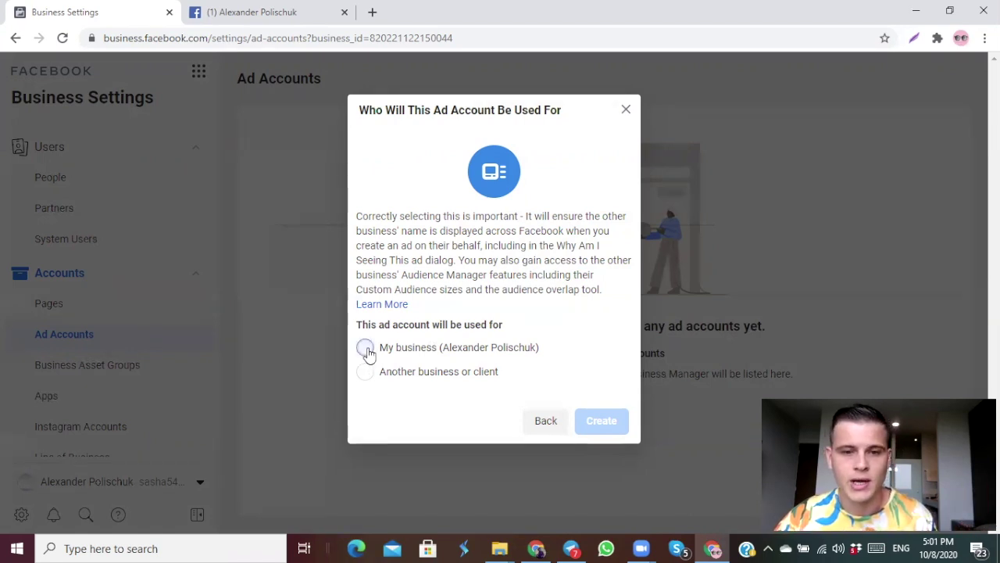
{"action": "left_click", "coordinate": [598, 422]}
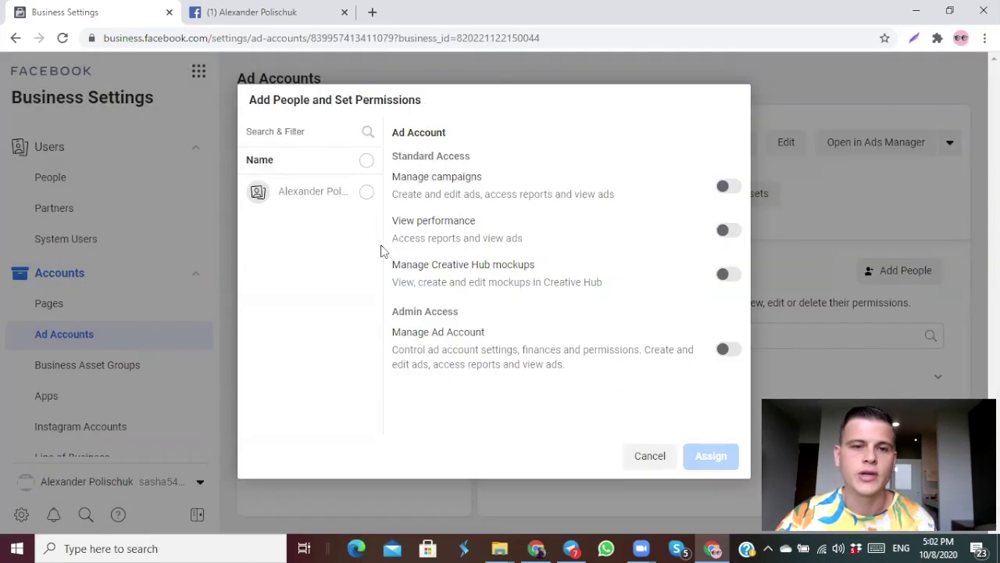
Step: Assign the listed person to the new ad account with Manage Ad Account admin access, and review the permission options for adding people
{"action": "left_click", "coordinate": [367, 193]}
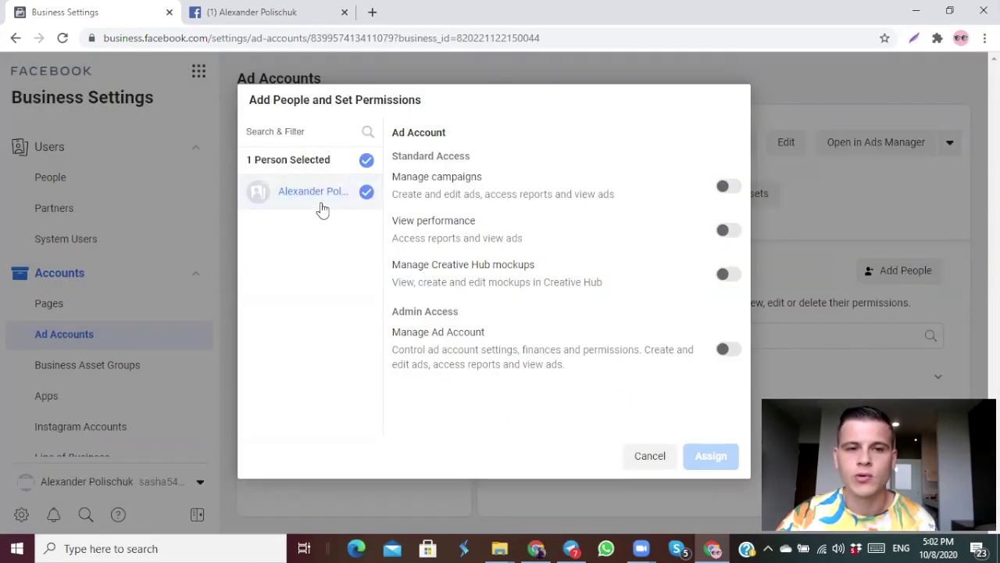
{"action": "left_click", "coordinate": [722, 351]}
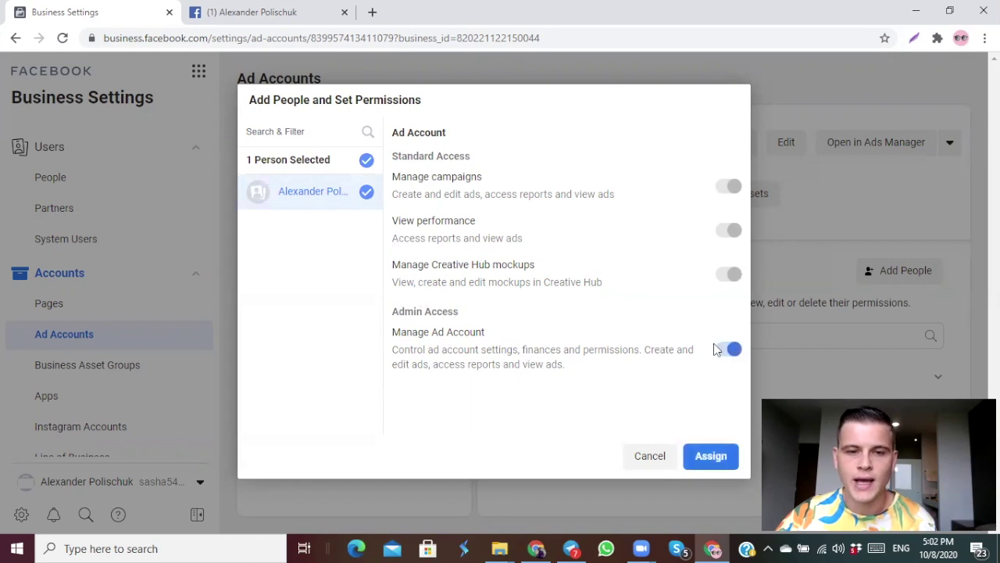
{"action": "left_click", "coordinate": [718, 461]}
{"action": "left_click", "coordinate": [494, 243]}
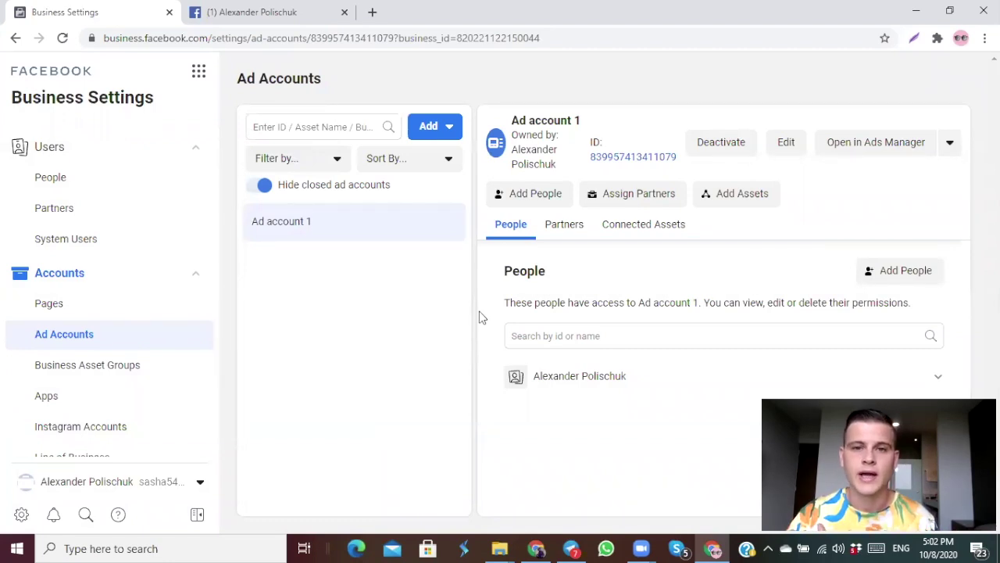
{"action": "left_click", "coordinate": [538, 196]}
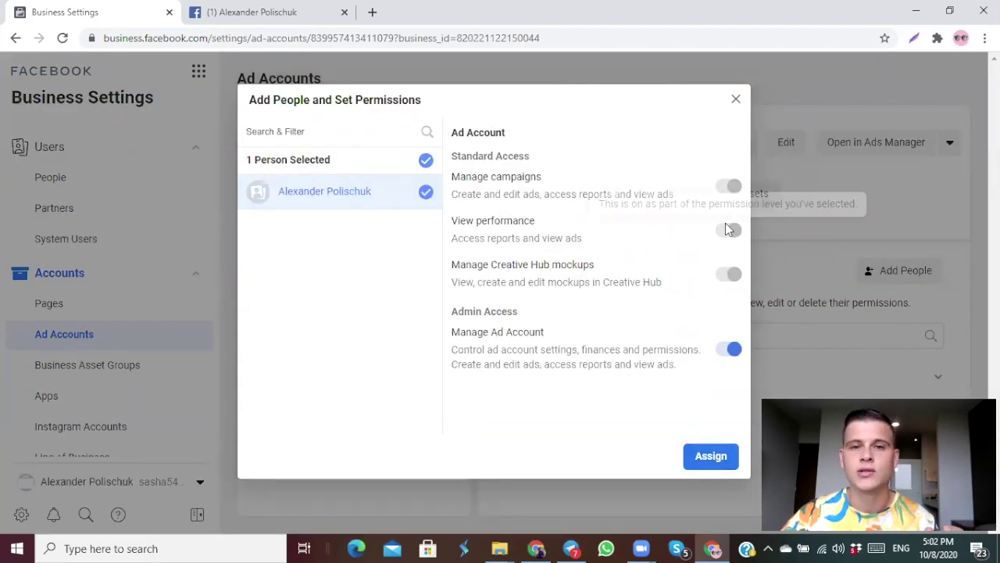
{"action": "left_click", "coordinate": [736, 99]}
Step: Add a pixel named "Ecommerce Pixel" to the business's data sources, leaving the website URL empty
{"action": "scroll", "coordinate": [152, 297], "scroll_direction": "down", "scroll_amount": 2}
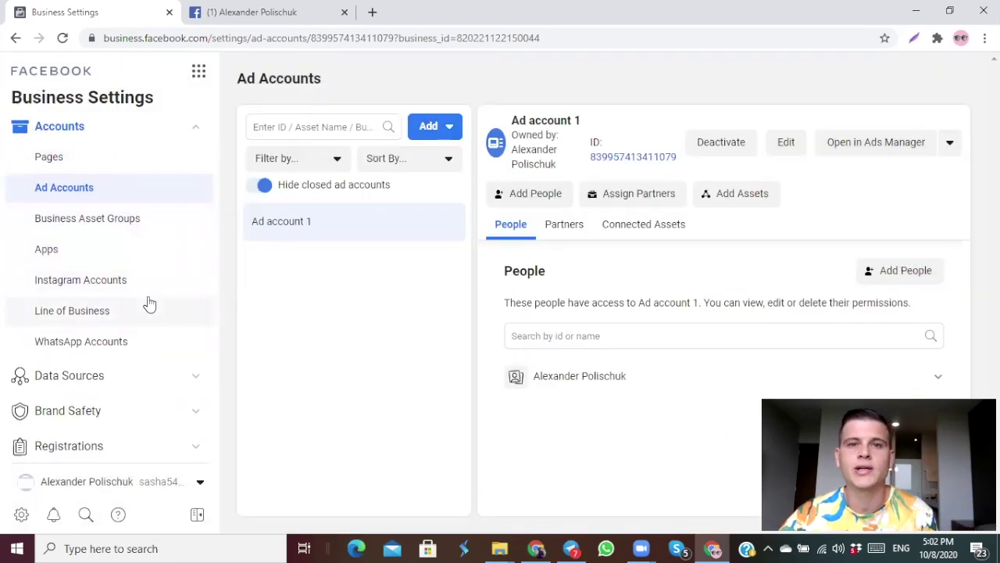
{"action": "left_click", "coordinate": [113, 377]}
{"action": "scroll", "coordinate": [102, 374], "scroll_direction": "down", "scroll_amount": 1}
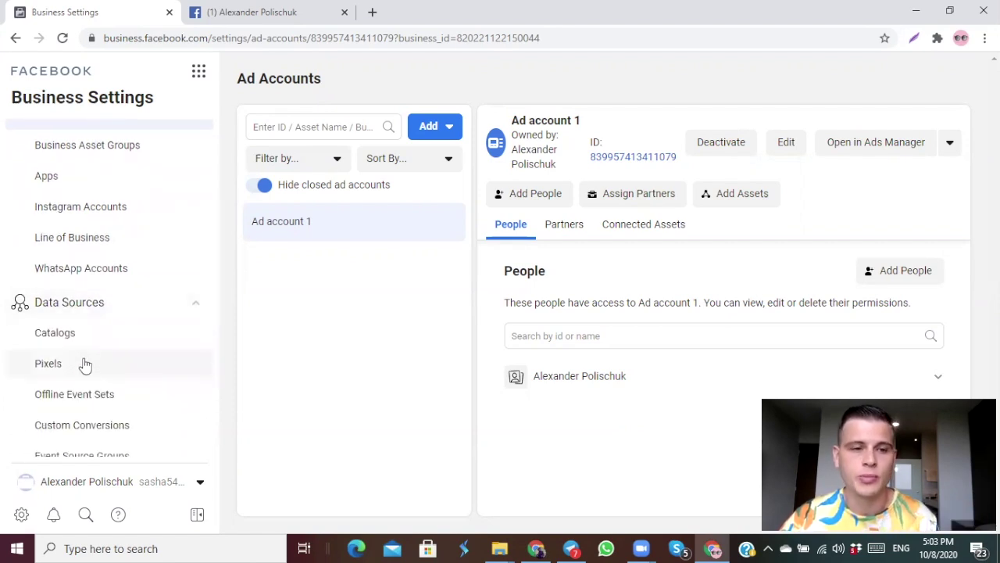
{"action": "left_click", "coordinate": [85, 365]}
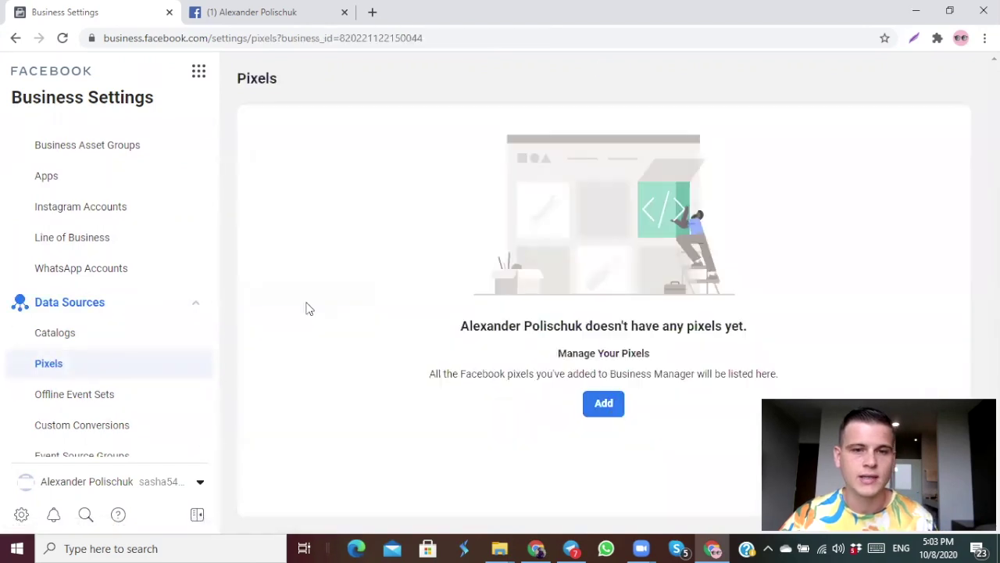
{"action": "left_click", "coordinate": [612, 406]}
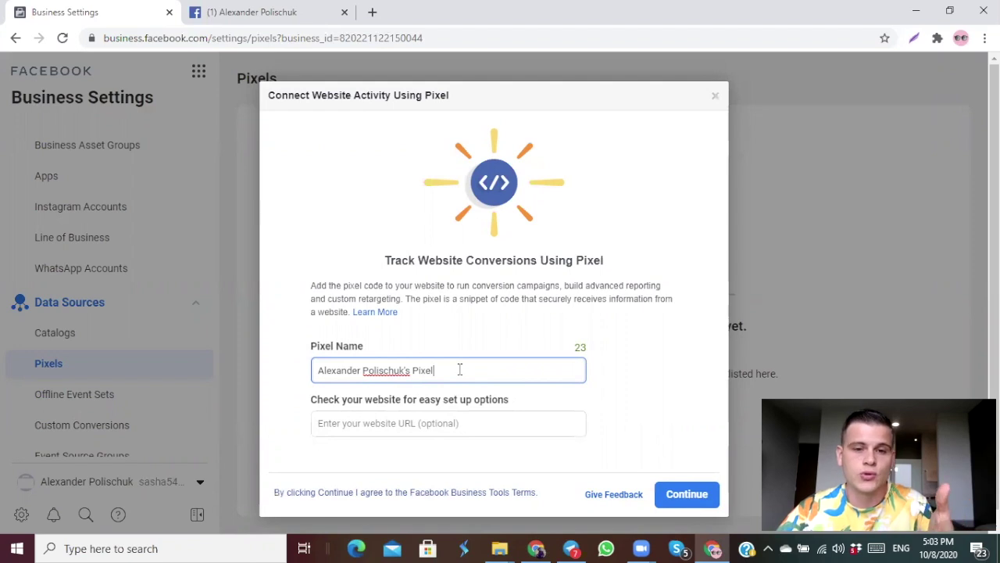
{"action": "left_click_drag", "start_coordinate": [410, 370], "coordinate": [316, 371]}
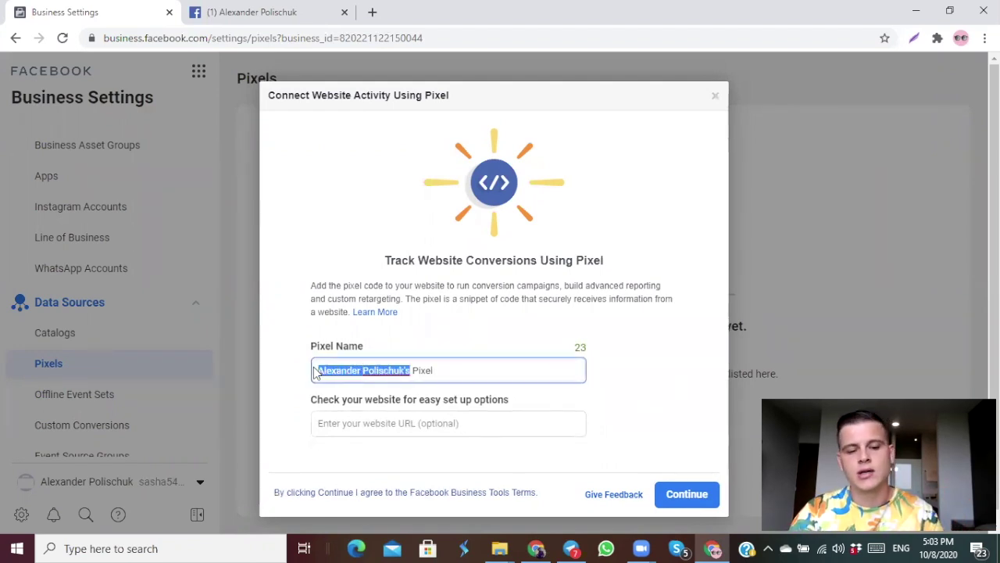
{"action": "type", "text": "Ecommerce"}
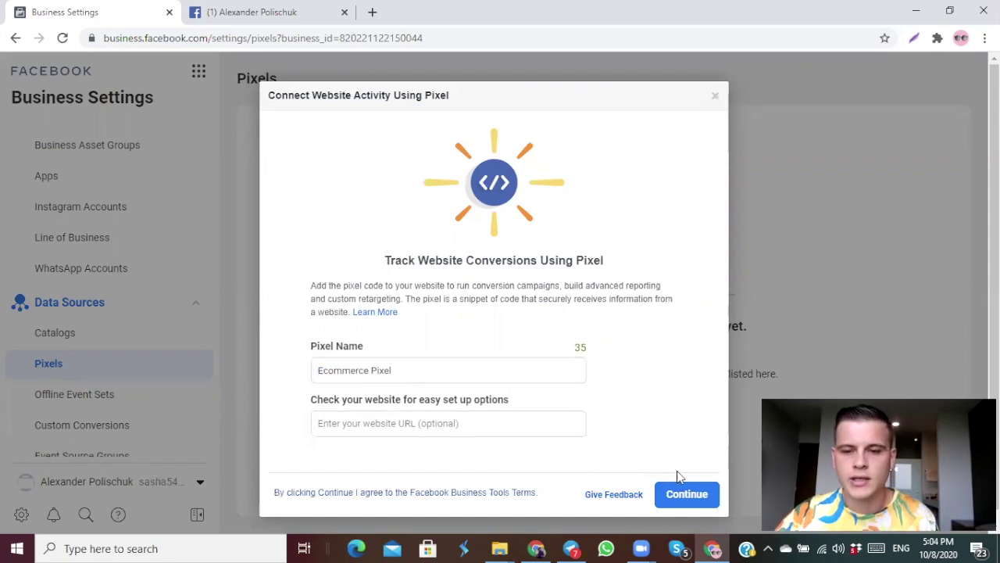
{"action": "left_click", "coordinate": [686, 495]}
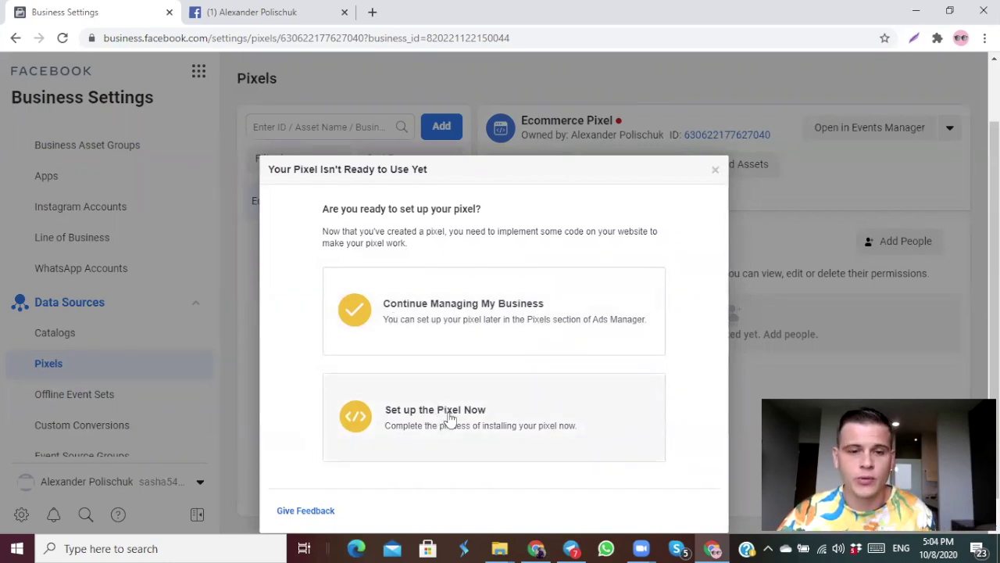
Step: Start setting up the pixel now through a partner integration and choose Shopify as the partner
{"action": "left_click", "coordinate": [479, 422]}
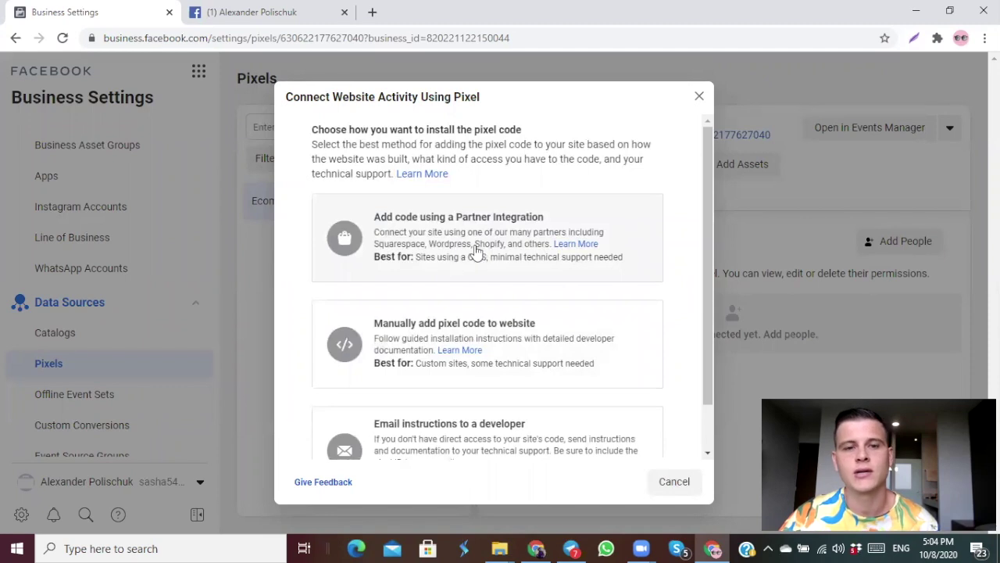
{"action": "left_click", "coordinate": [486, 242]}
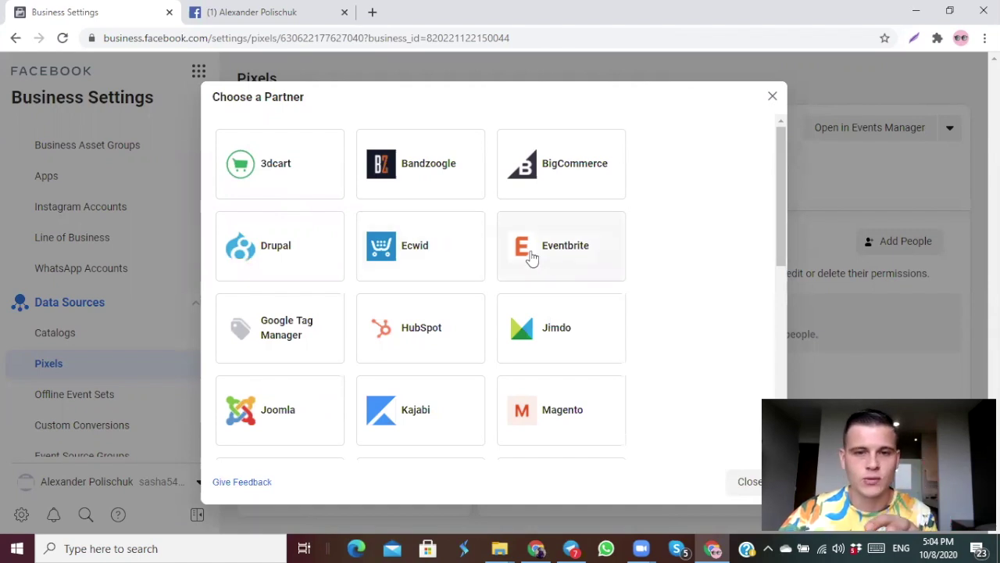
{"action": "scroll", "coordinate": [490, 273], "scroll_direction": "down", "scroll_amount": 1}
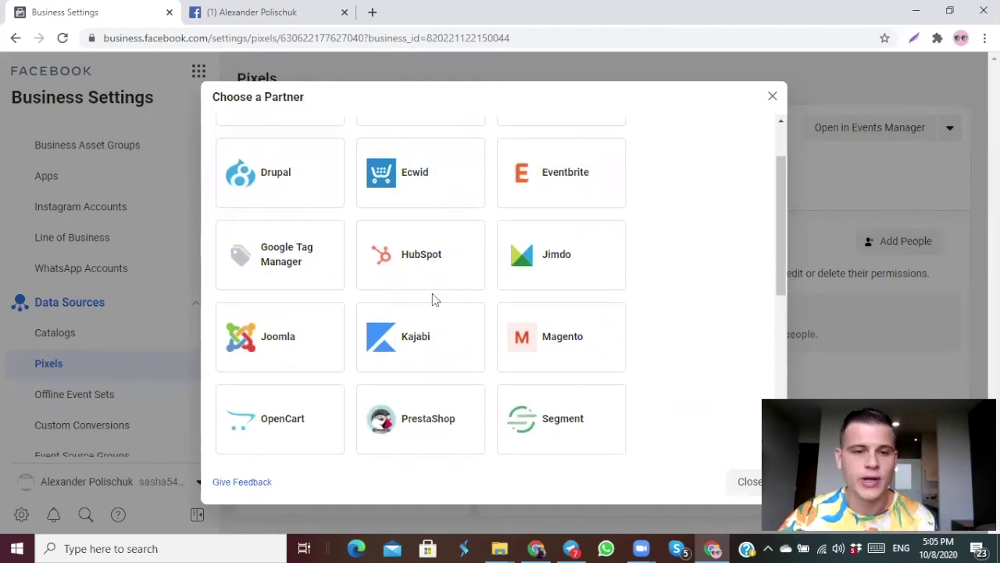
{"action": "scroll", "coordinate": [453, 285], "scroll_direction": "down", "scroll_amount": 1}
{"action": "scroll", "coordinate": [508, 254], "scroll_direction": "down", "scroll_amount": 1}
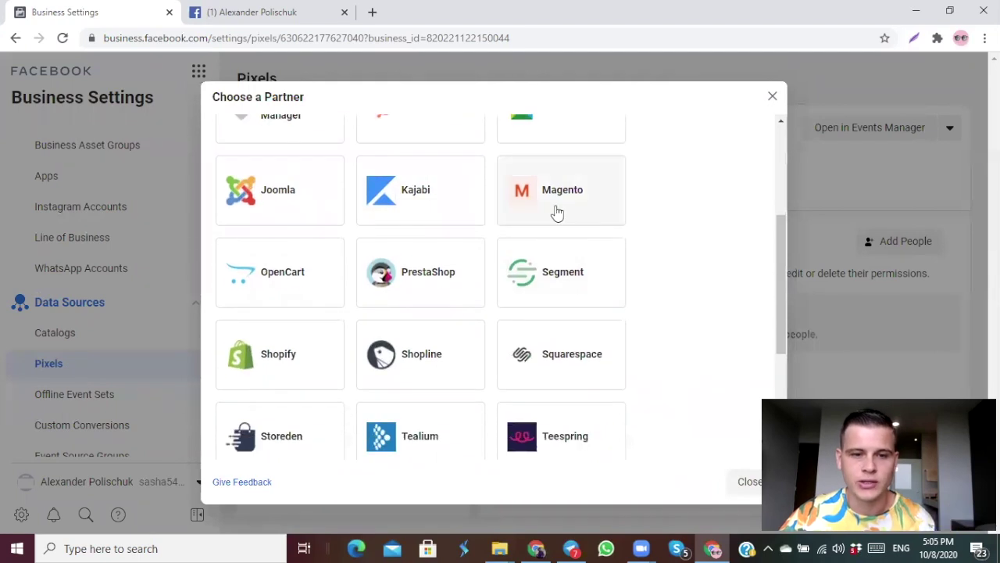
{"action": "scroll", "coordinate": [317, 342], "scroll_direction": "down", "scroll_amount": 2}
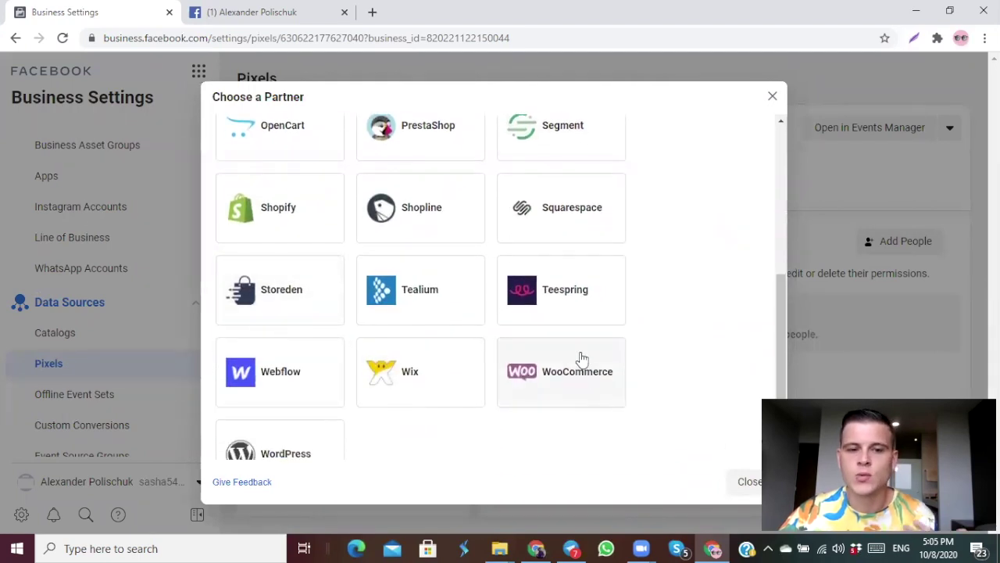
{"action": "scroll", "coordinate": [391, 309], "scroll_direction": "up", "scroll_amount": 1}
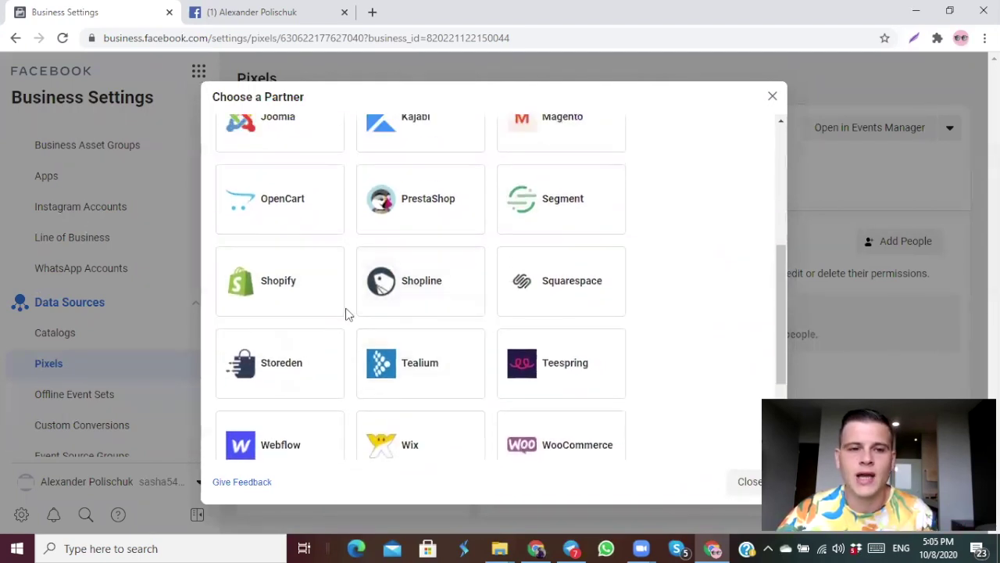
{"action": "left_click", "coordinate": [290, 292]}
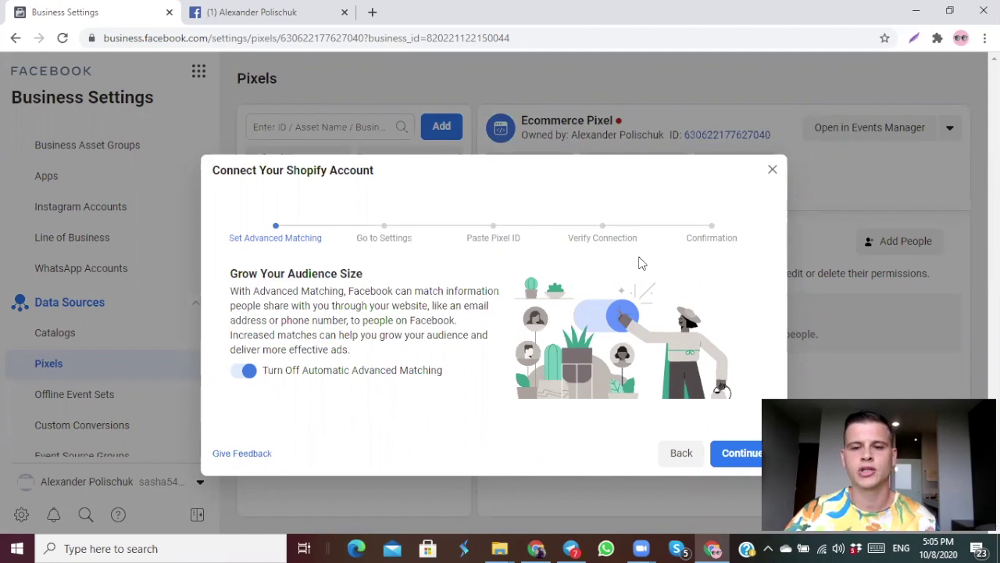
Step: Continue with automatic advanced matching on, review the instructions for connecting the Shopify account, and close the connection dialog
{"action": "left_click", "coordinate": [739, 455]}
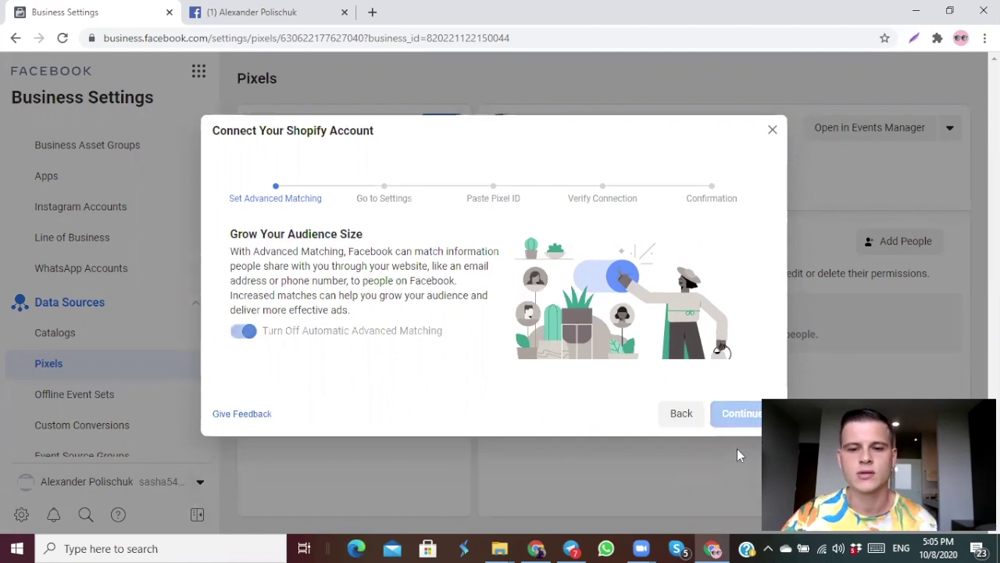
{"action": "scroll", "coordinate": [647, 309], "scroll_direction": "down", "scroll_amount": 2}
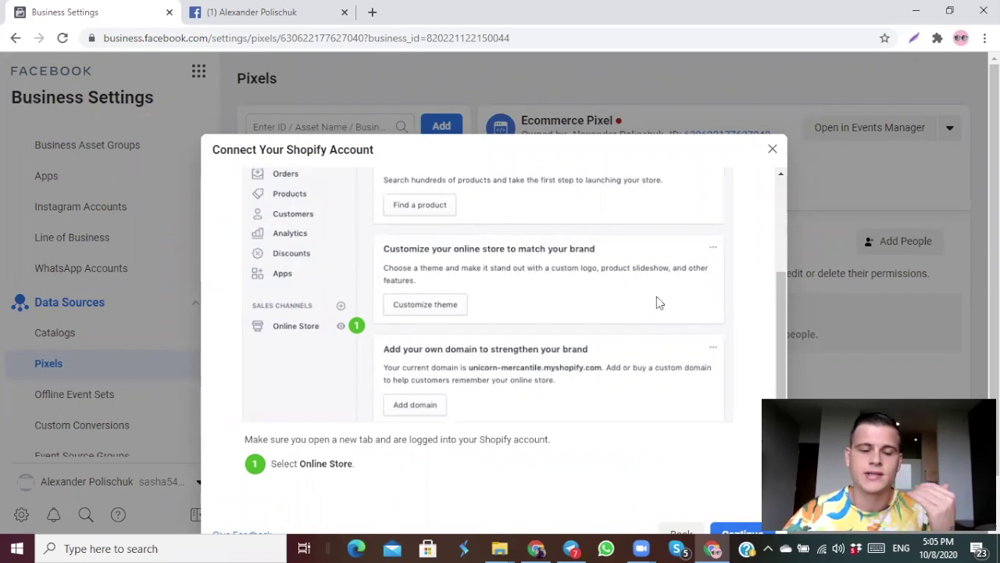
{"action": "scroll", "coordinate": [657, 302], "scroll_direction": "down", "scroll_amount": 1}
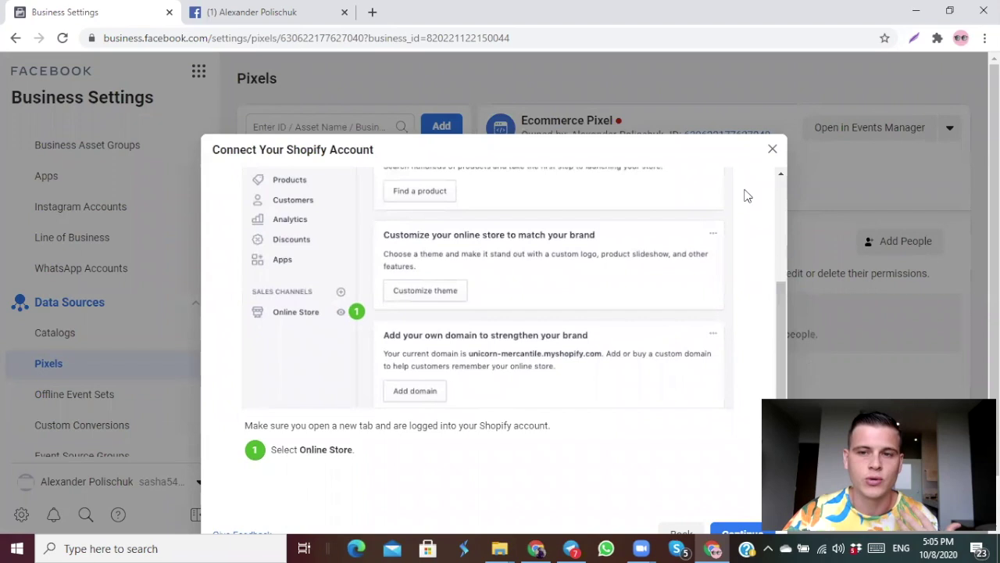
{"action": "left_click", "coordinate": [772, 152]}
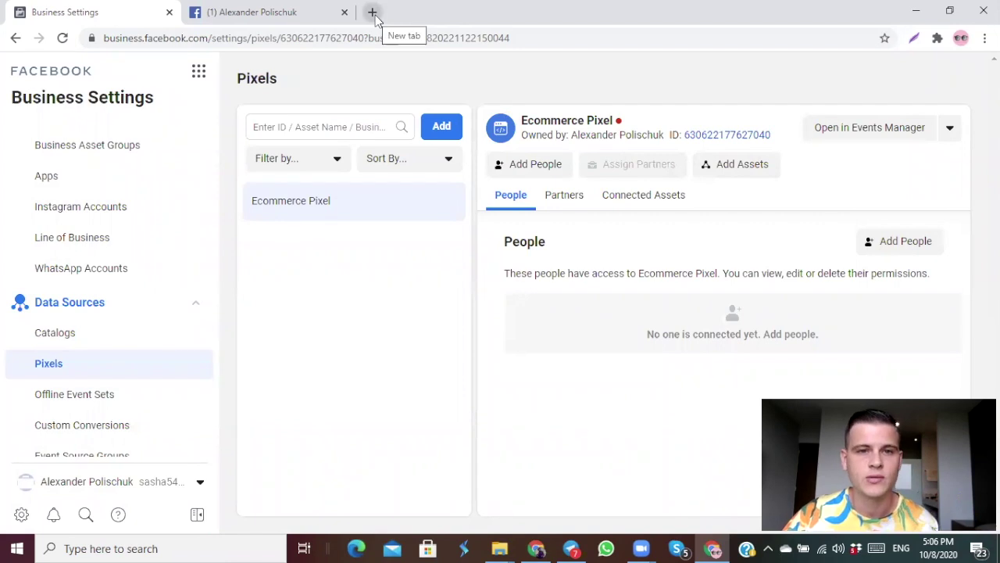
Step: Open the Shopify store admin in a new tab and start the Facebook Pixel setup from the Online Store preferences
{"action": "left_click", "coordinate": [373, 13]}
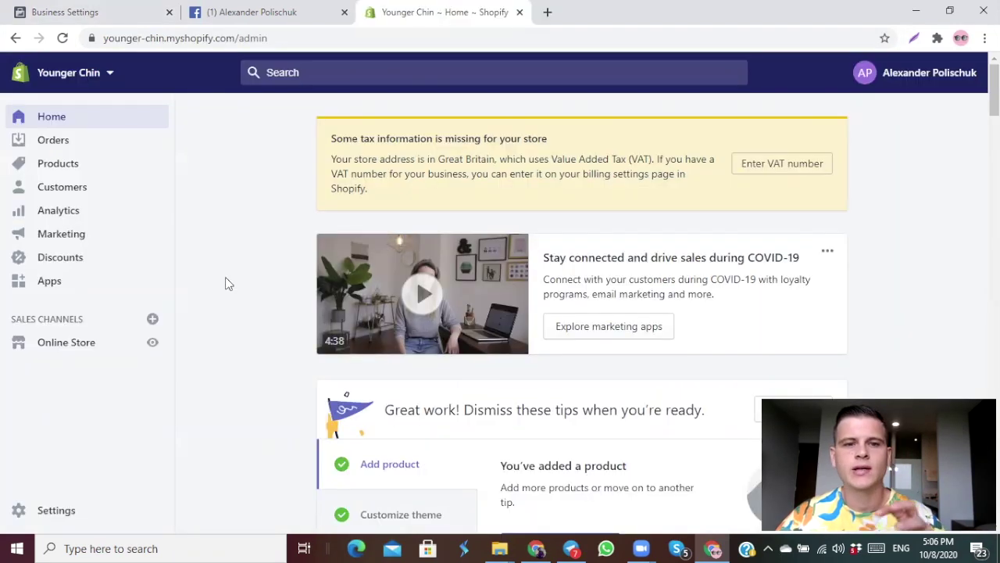
{"action": "left_click", "coordinate": [86, 350]}
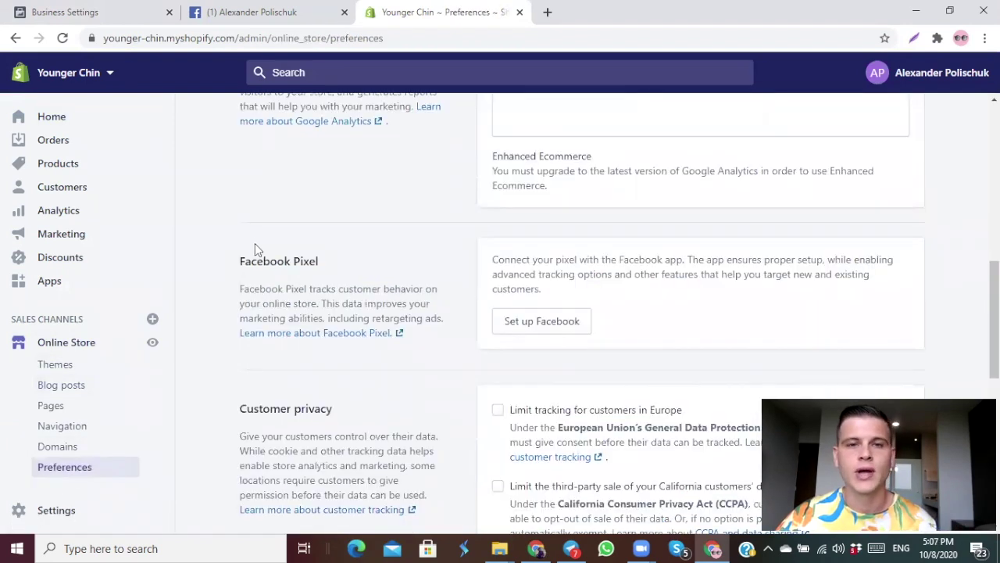
{"action": "left_click_drag", "start_coordinate": [240, 261], "coordinate": [326, 260]}
{"action": "left_click", "coordinate": [350, 260]}
{"action": "left_click", "coordinate": [528, 329]}
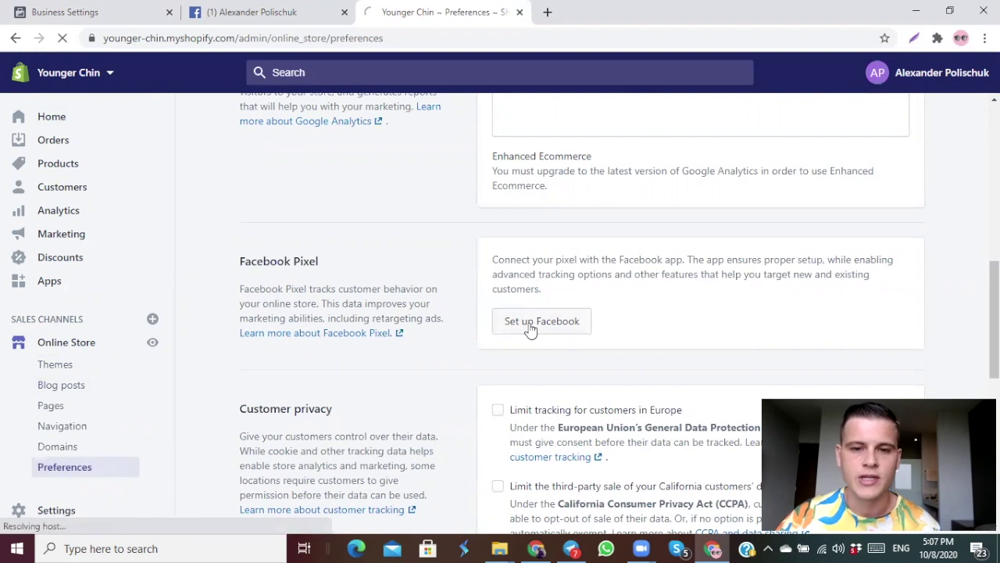
Step: Add the Facebook sales channel to the store and connect the personal Facebook account to it
{"action": "scroll", "coordinate": [654, 251], "scroll_direction": "down", "scroll_amount": 3}
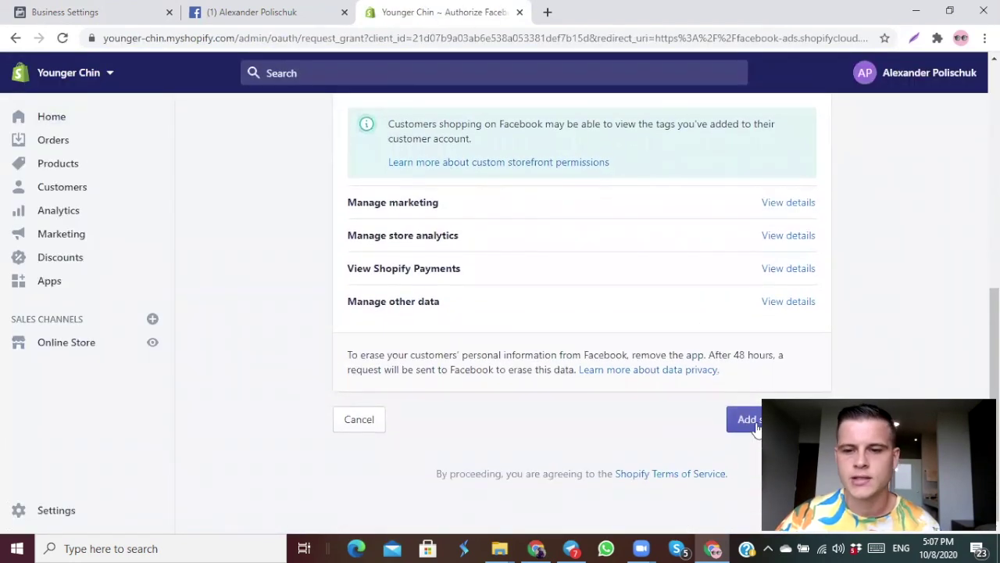
{"action": "left_click", "coordinate": [754, 422]}
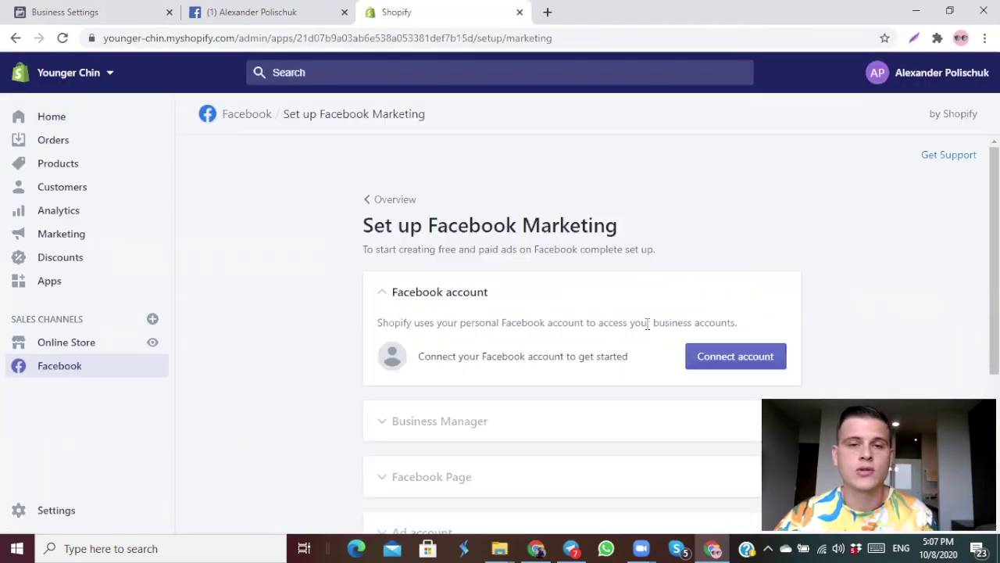
{"action": "left_click", "coordinate": [727, 364]}
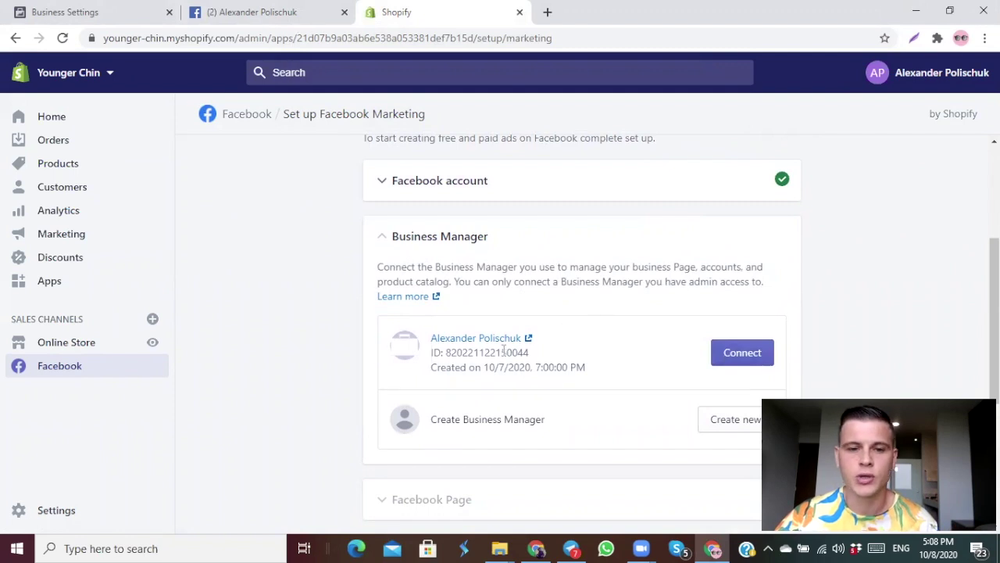
Step: Connect the existing Business Manager, the page "Example page" and the ad account "Ad account 1" to the Facebook channel
{"action": "left_click", "coordinate": [744, 355]}
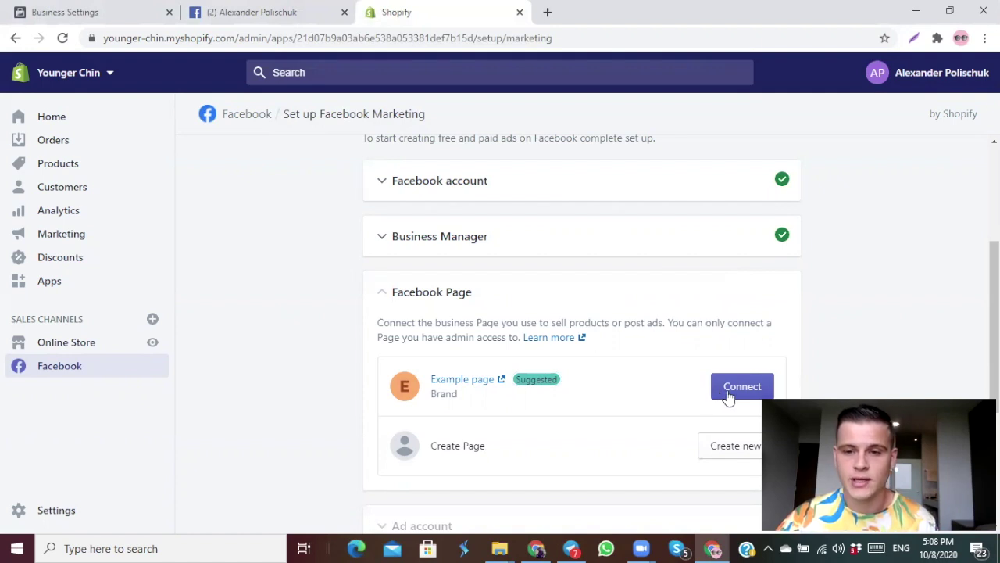
{"action": "left_click", "coordinate": [728, 396]}
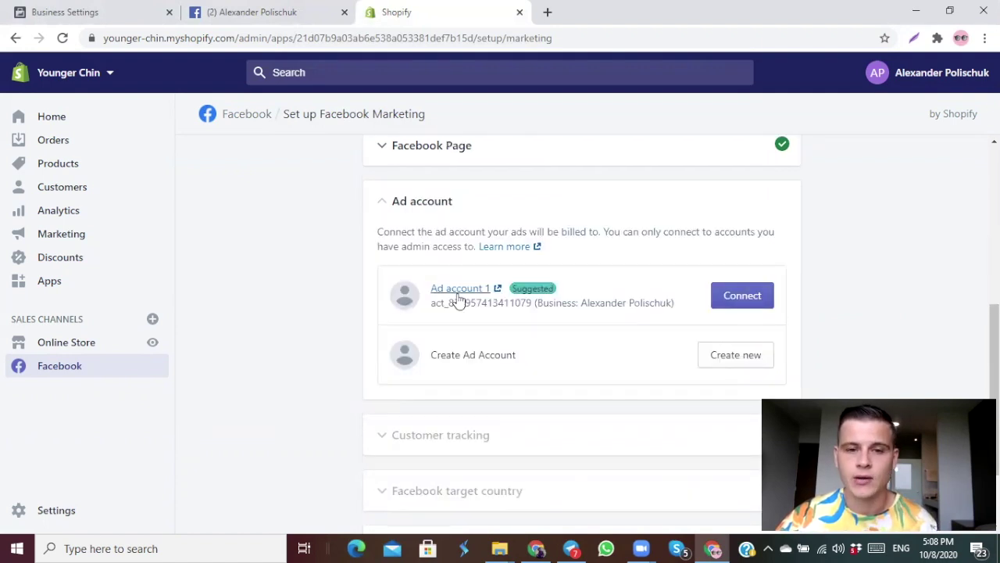
{"action": "left_click", "coordinate": [741, 301]}
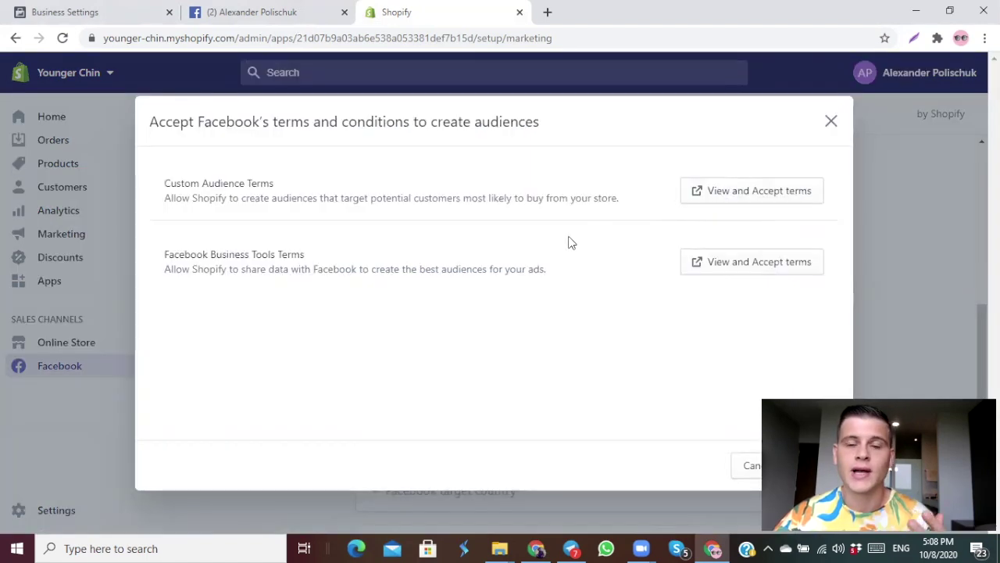
Step: Accept Facebook's terms for creating audiences and open the payment details update for Ad account 1
{"action": "left_click", "coordinate": [740, 196]}
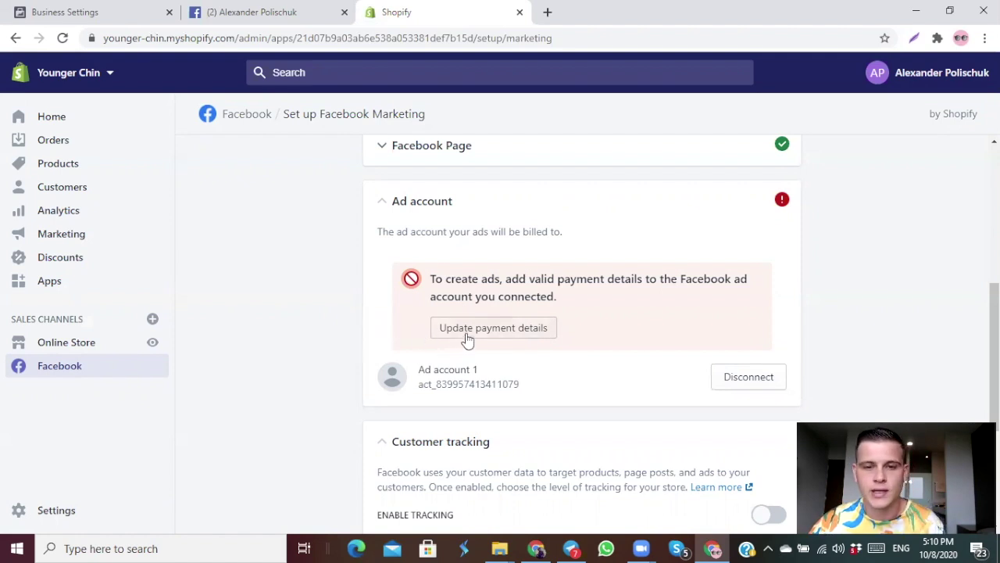
{"action": "left_click", "coordinate": [507, 329]}
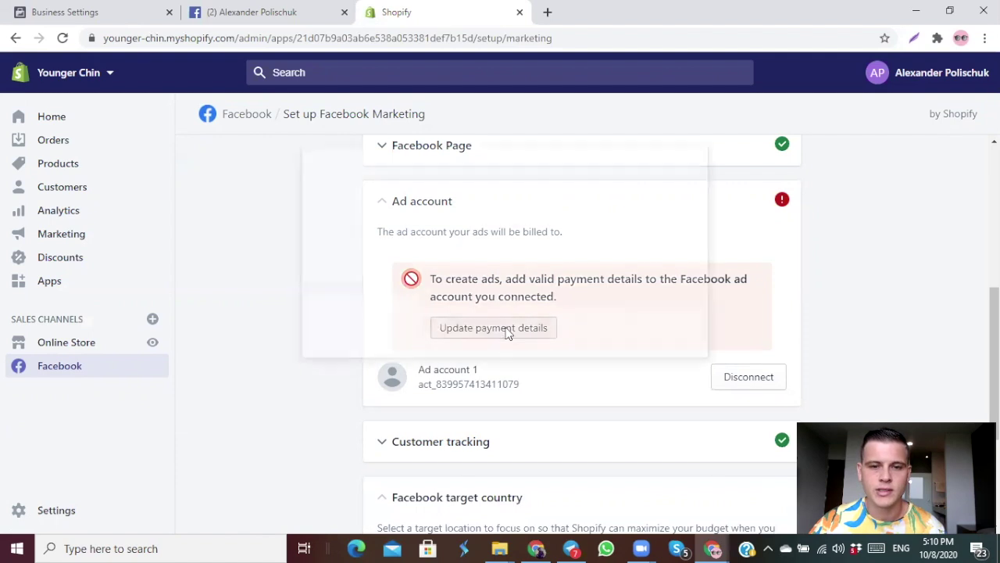
{"action": "left_click", "coordinate": [616, 226]}
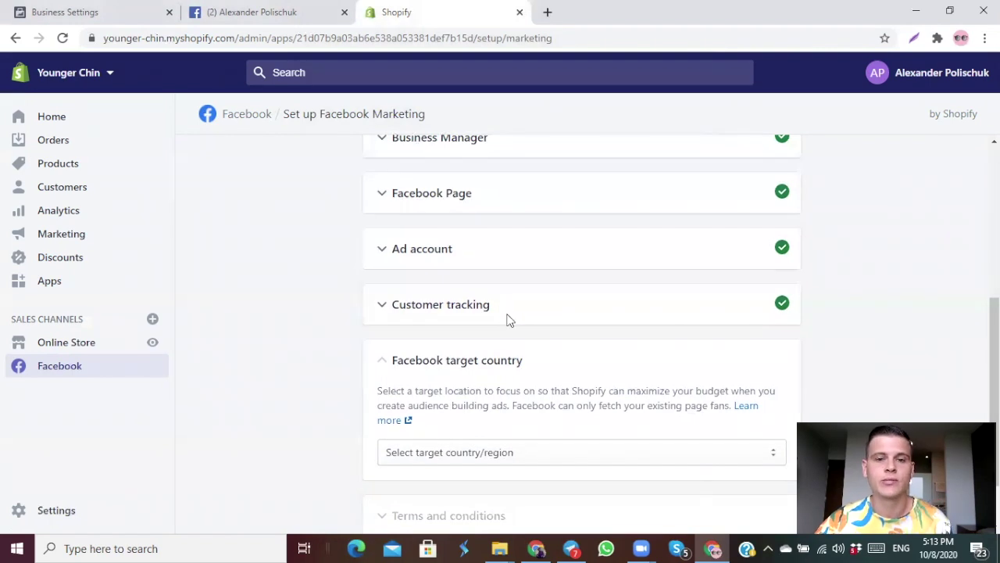
Step: In the customer tracking settings, disconnect "Ads Pixel for Shopify Facebook Ad" and connect "Ecommerce Pixel" instead
{"action": "left_click", "coordinate": [386, 313]}
{"action": "scroll", "coordinate": [484, 334], "scroll_direction": "down", "scroll_amount": 1}
{"action": "scroll", "coordinate": [484, 334], "scroll_direction": "down", "scroll_amount": 5}
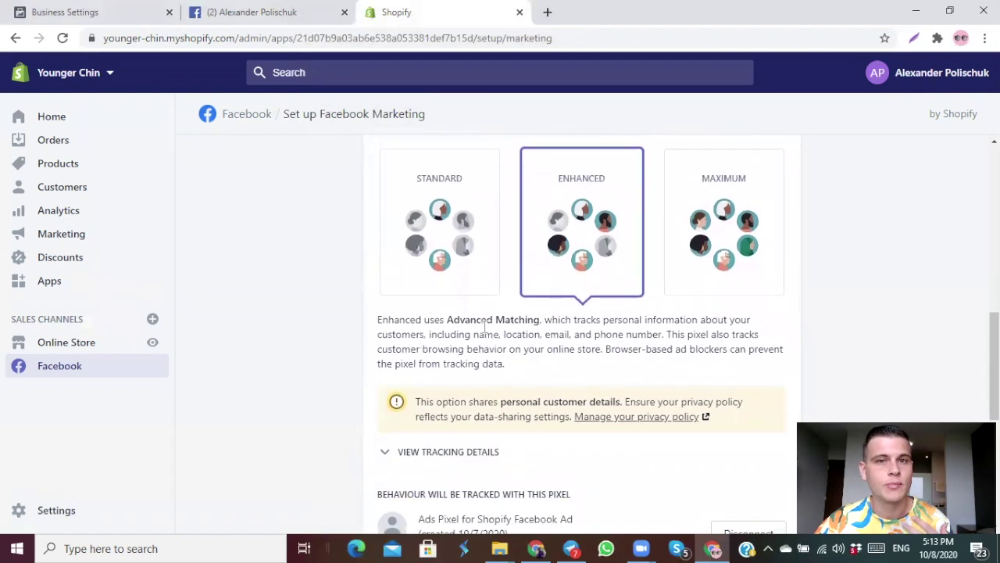
{"action": "scroll", "coordinate": [484, 334], "scroll_direction": "down", "scroll_amount": 2}
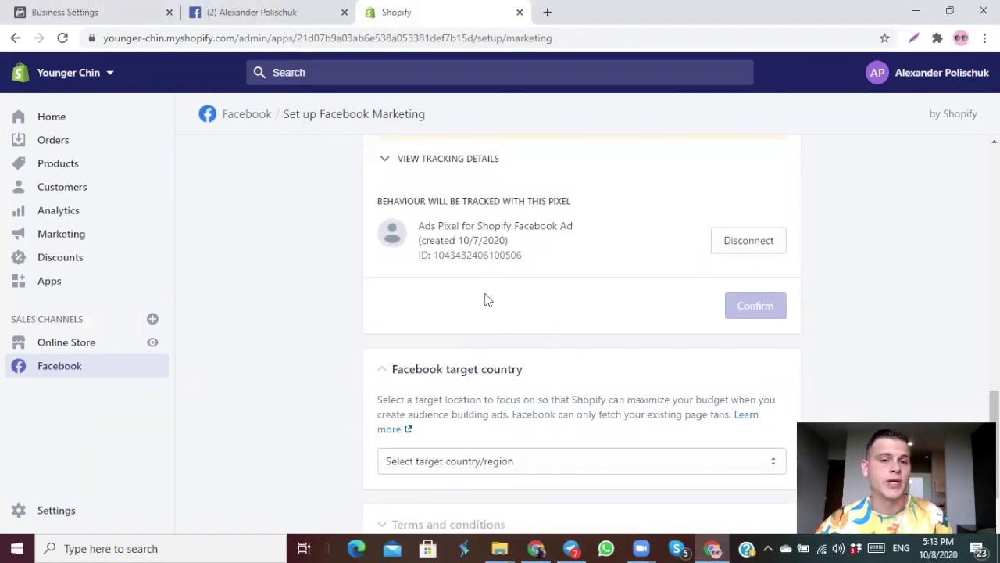
{"action": "scroll", "coordinate": [484, 300], "scroll_direction": "up", "scroll_amount": 1}
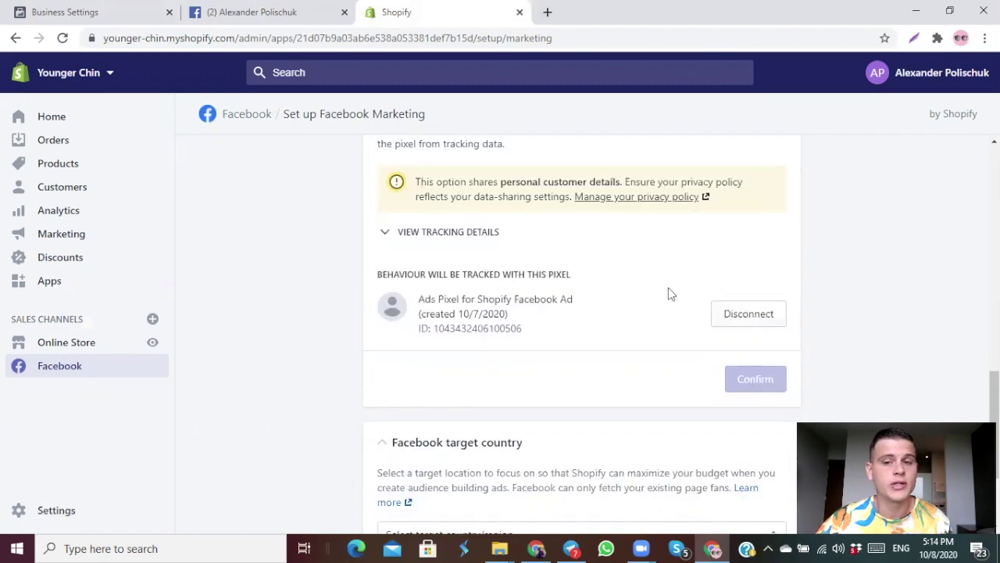
{"action": "left_click", "coordinate": [750, 316]}
{"action": "left_click", "coordinate": [674, 467]}
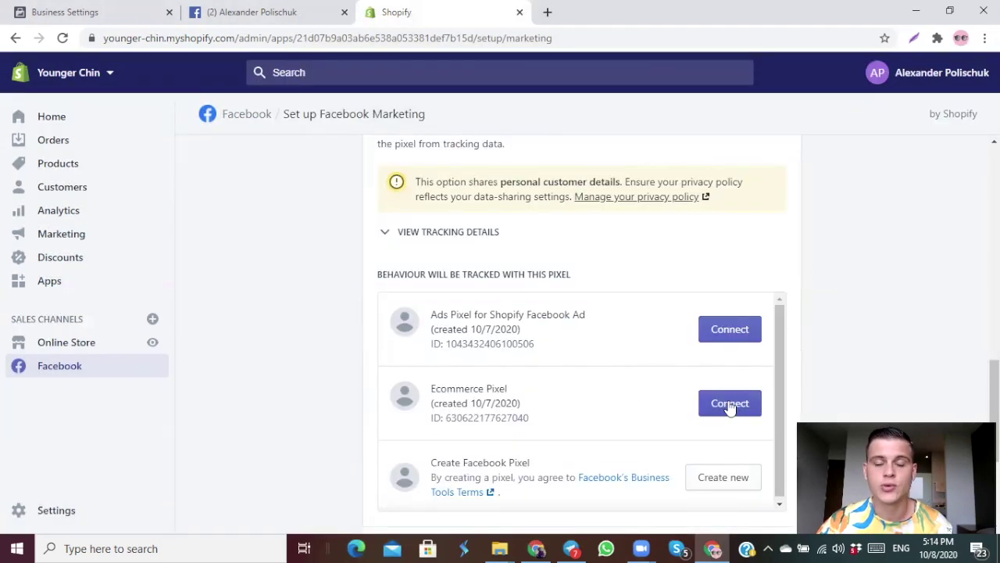
{"action": "left_click", "coordinate": [733, 407]}
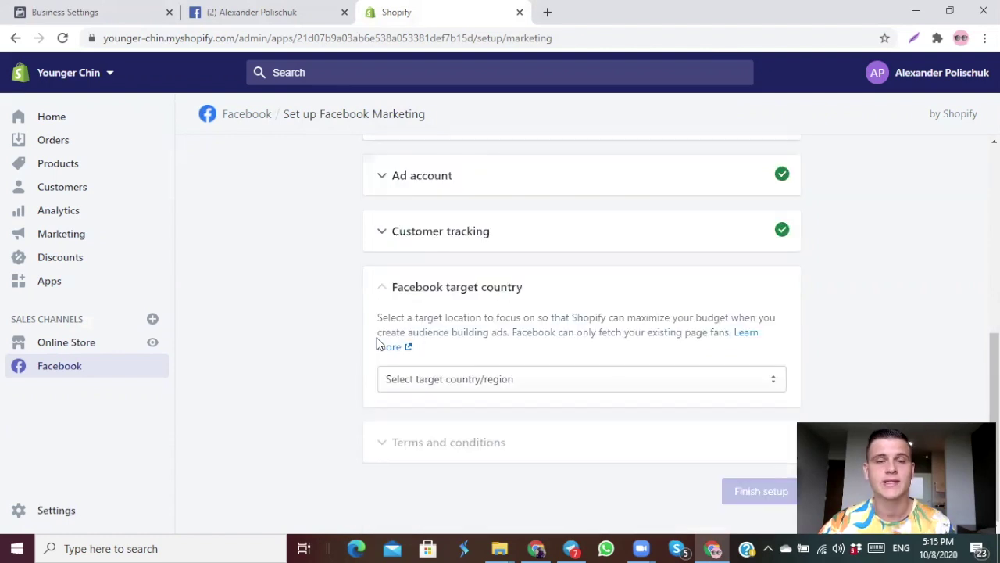
Step: Set the Facebook target country to United States and finish the marketing setup by accepting the terms and conditions
{"action": "left_click", "coordinate": [531, 379]}
{"action": "scroll", "coordinate": [583, 270], "scroll_direction": "down", "scroll_amount": 15}
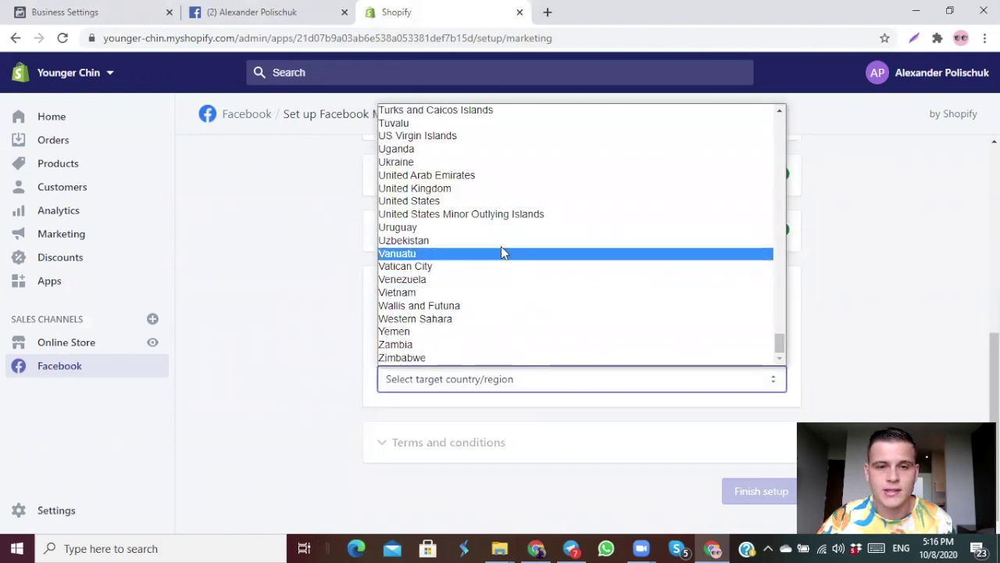
{"action": "left_click", "coordinate": [495, 201]}
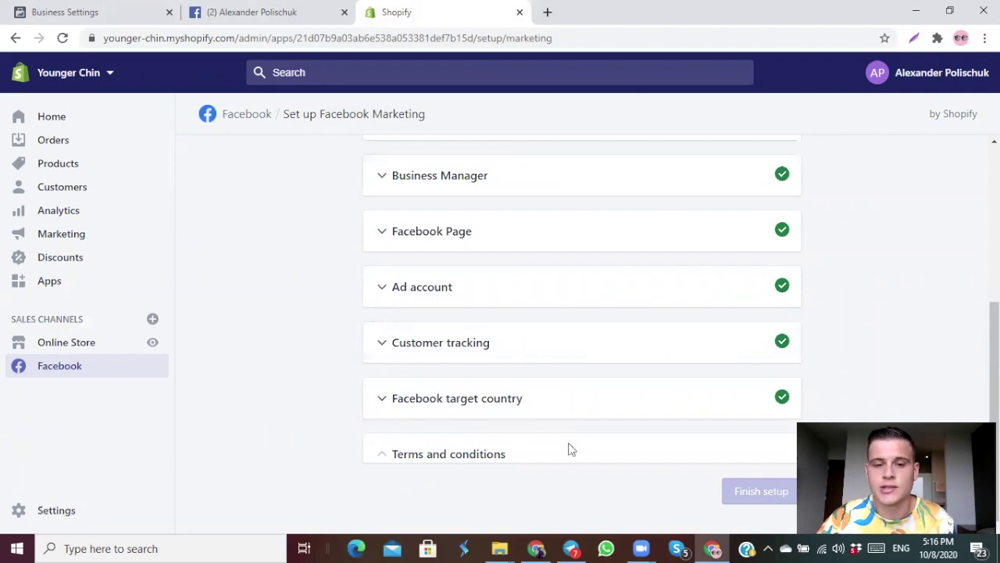
{"action": "left_click", "coordinate": [759, 441]}
{"action": "left_click", "coordinate": [748, 494]}
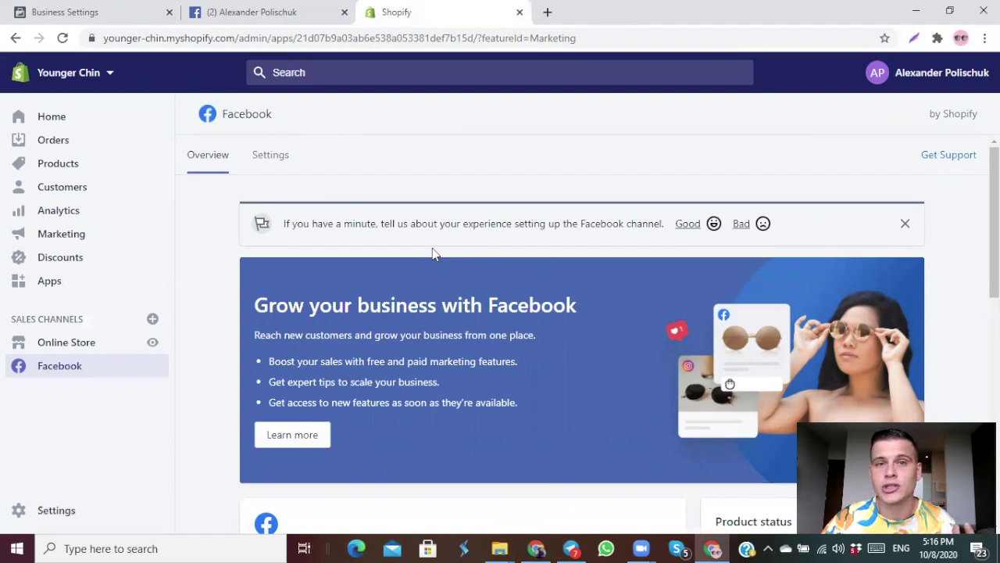
Step: Visit the storefront youngerchin.com, browse the home page and open the Younger Chin Facelifter product page to trigger the pixel
{"action": "key", "text": "ctrl+1"}
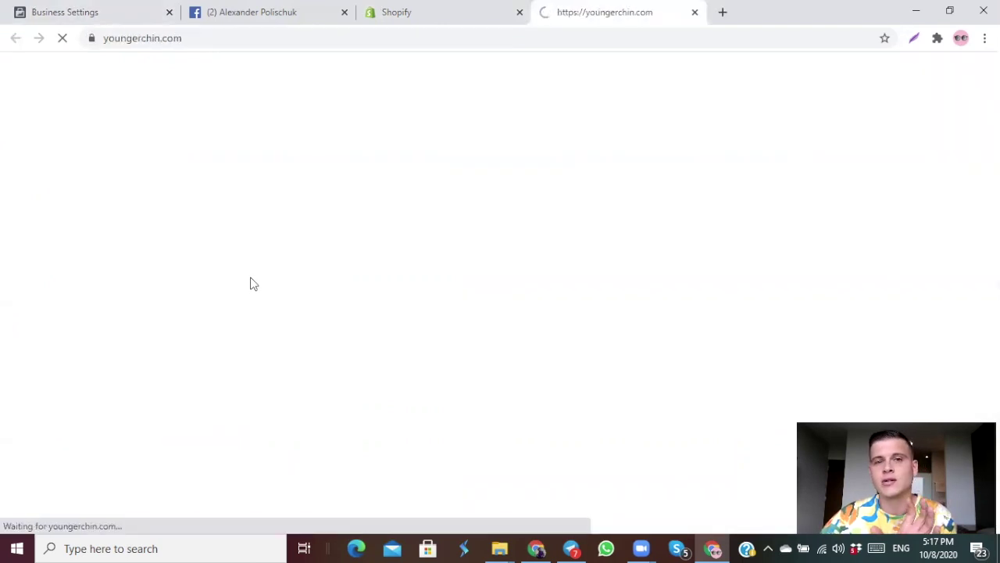
{"action": "scroll", "coordinate": [428, 252], "scroll_direction": "down", "scroll_amount": 2}
{"action": "scroll", "coordinate": [428, 251], "scroll_direction": "down", "scroll_amount": 9}
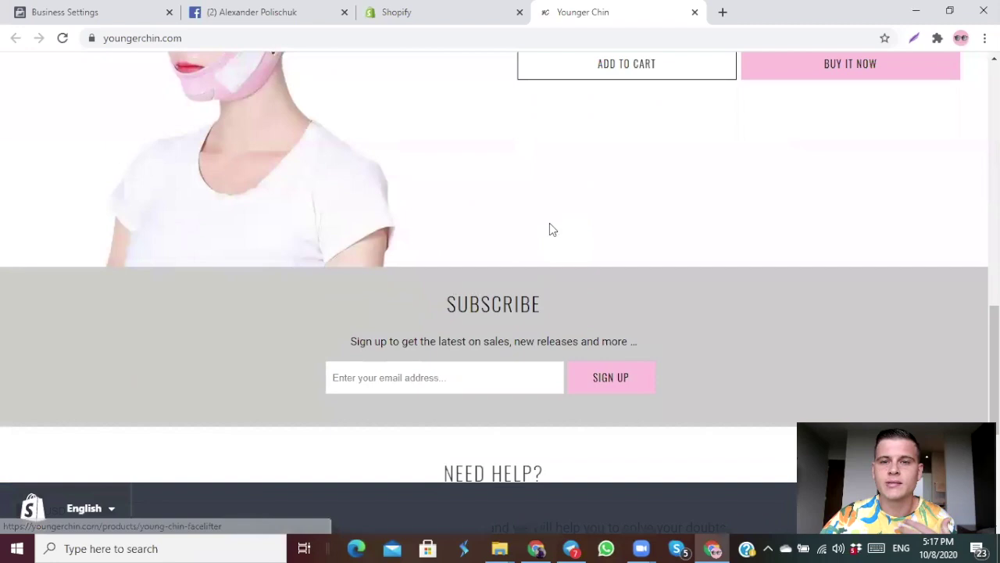
{"action": "scroll", "coordinate": [551, 227], "scroll_direction": "up", "scroll_amount": 4}
{"action": "left_click", "coordinate": [581, 271]}
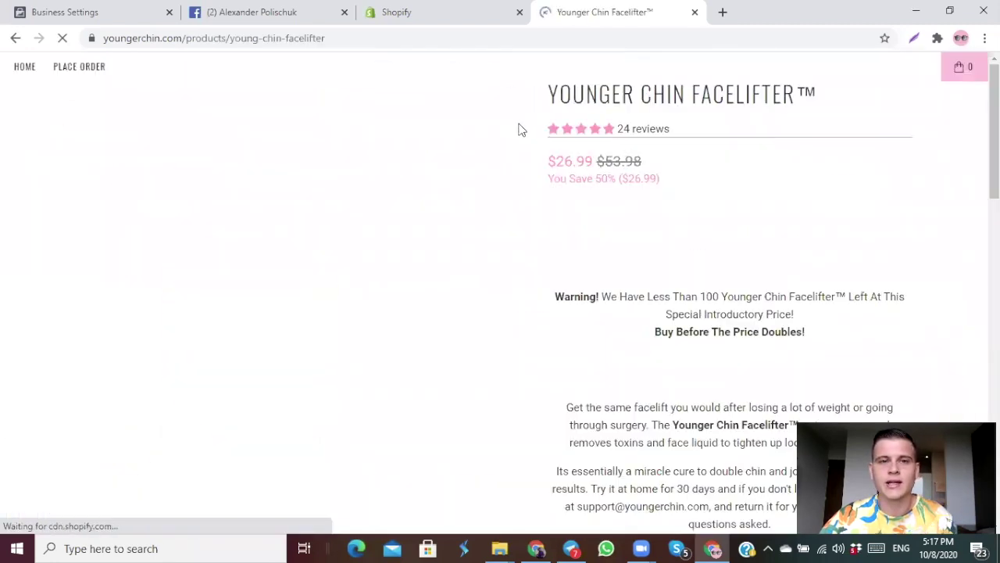
Step: Return to Business Settings, reload the Pixels page to check Ecommerce Pixel's status, and open the option to add assets to it
{"action": "left_click", "coordinate": [126, 17]}
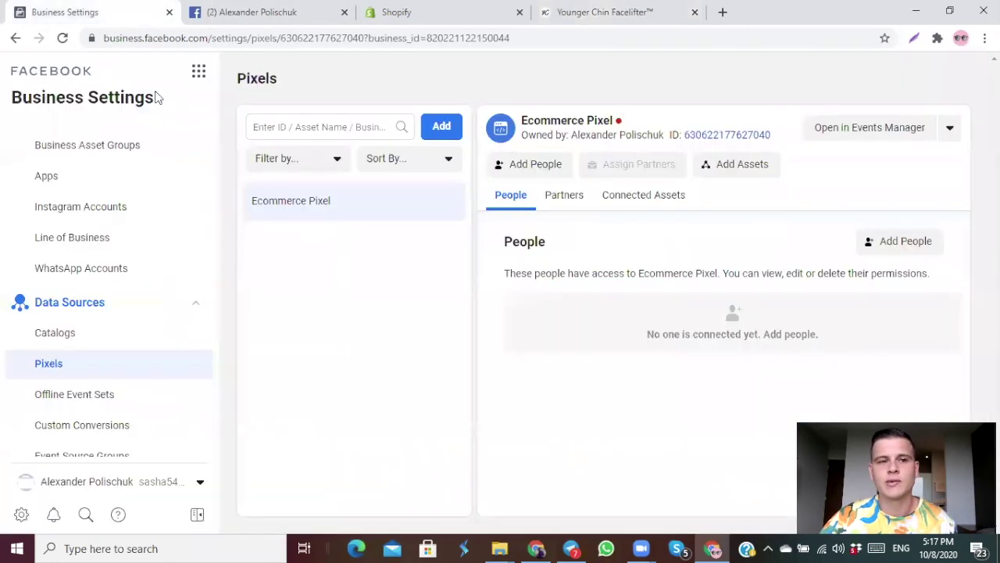
{"action": "left_click", "coordinate": [61, 38]}
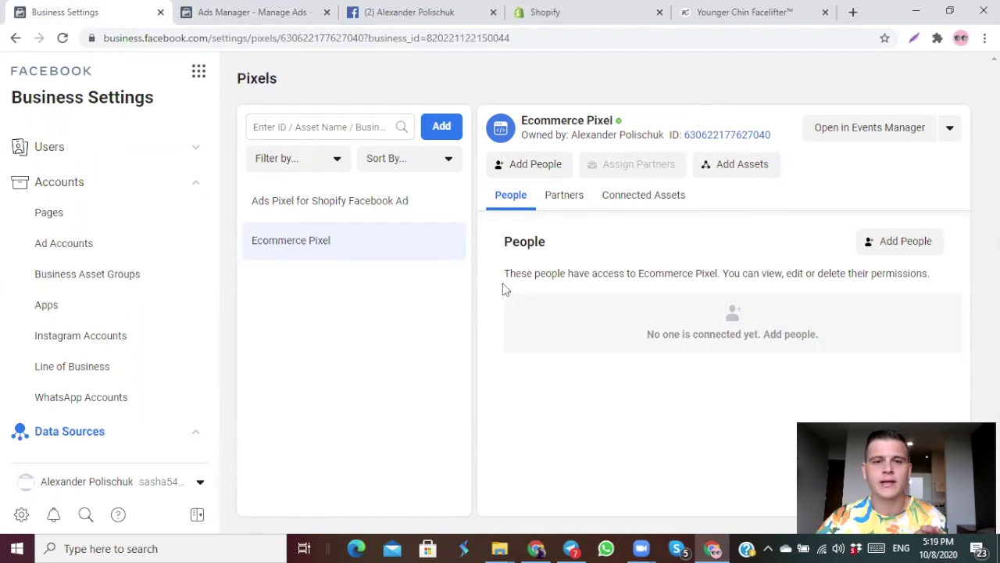
{"action": "left_click", "coordinate": [745, 174]}
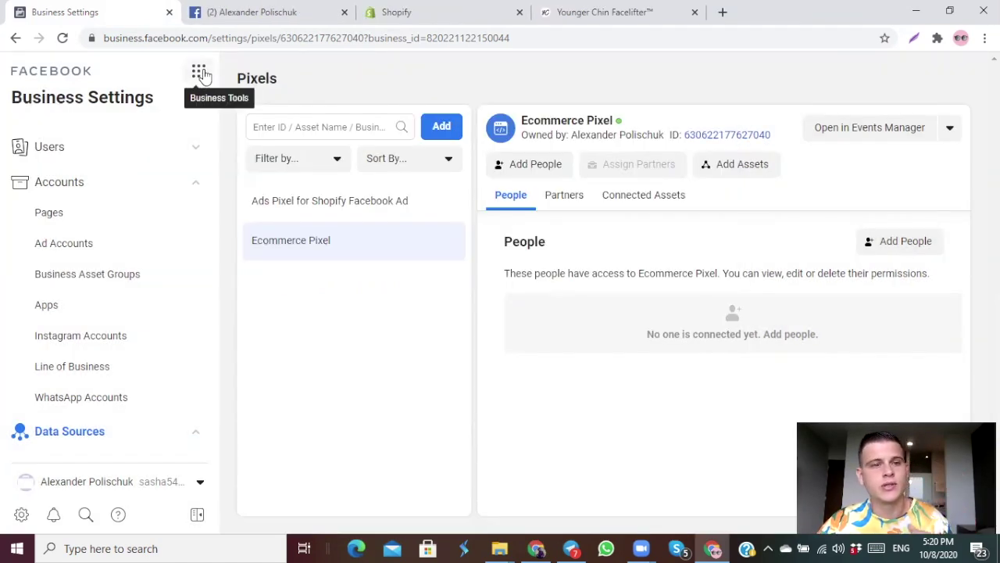
Step: Open Ads Manager for Ad account 1 and look through its ad sets, ads and campaigns levels
{"action": "left_click", "coordinate": [200, 73]}
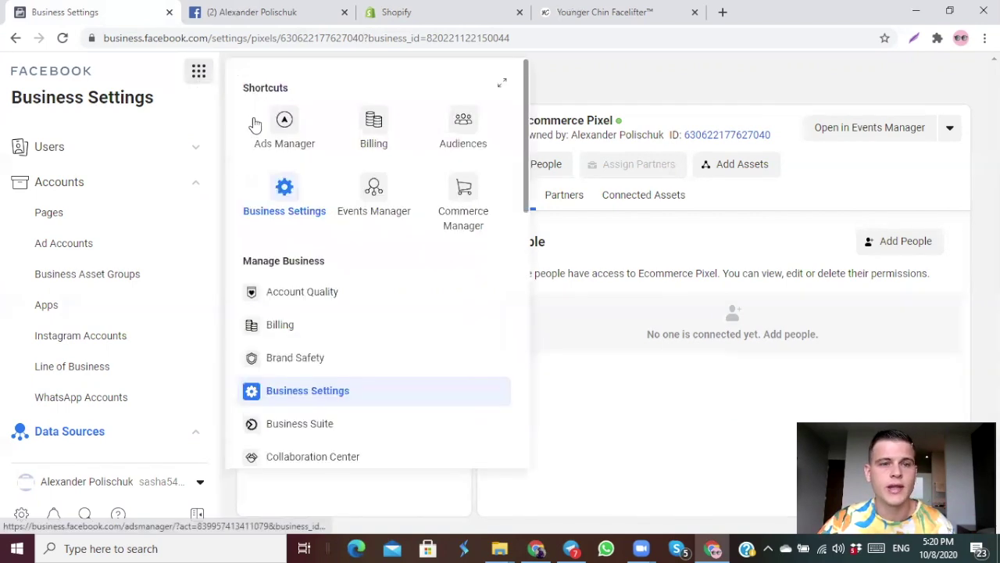
{"action": "left_click", "coordinate": [284, 126]}
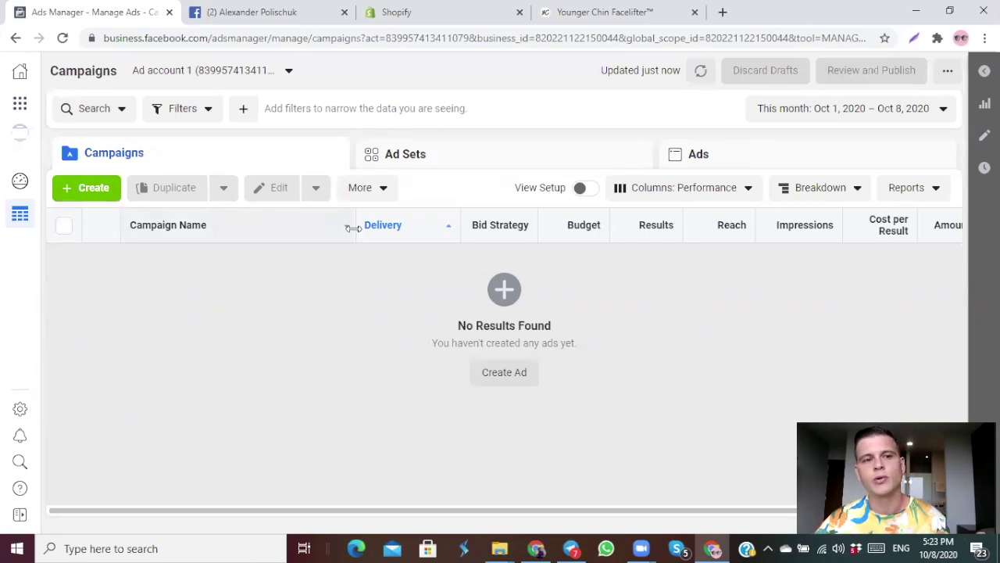
{"action": "left_click", "coordinate": [422, 157]}
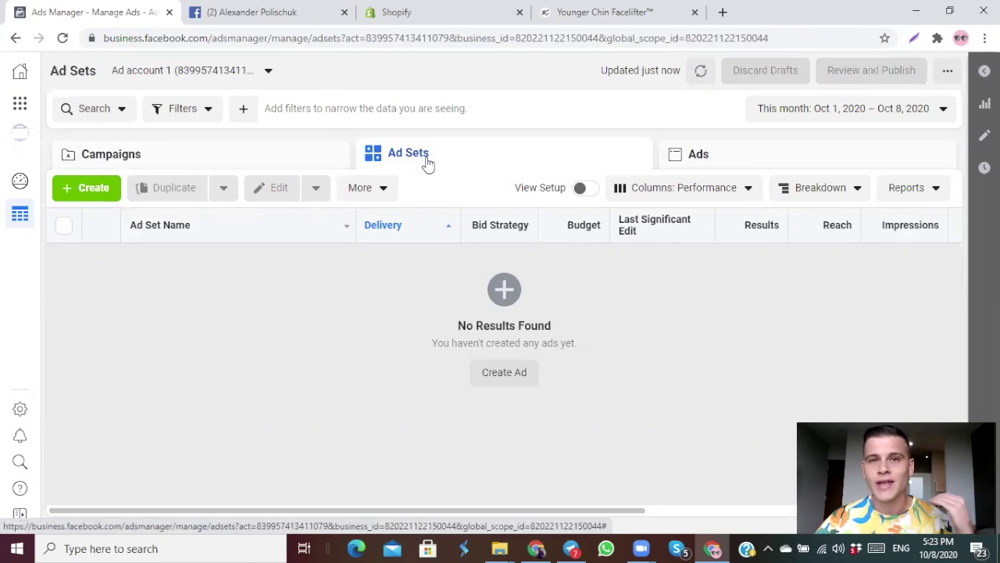
{"action": "left_click", "coordinate": [617, 159]}
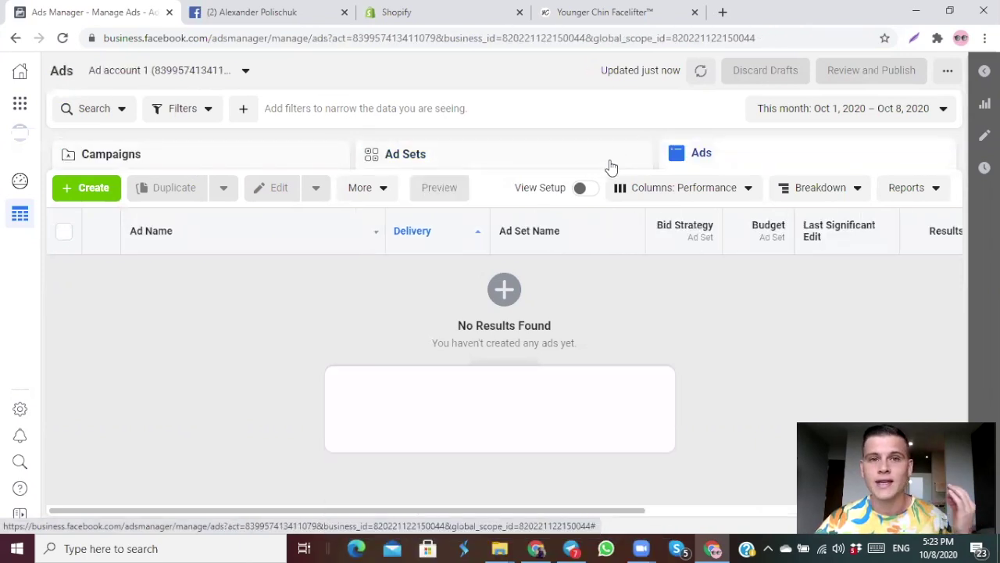
{"action": "left_click", "coordinate": [110, 154]}
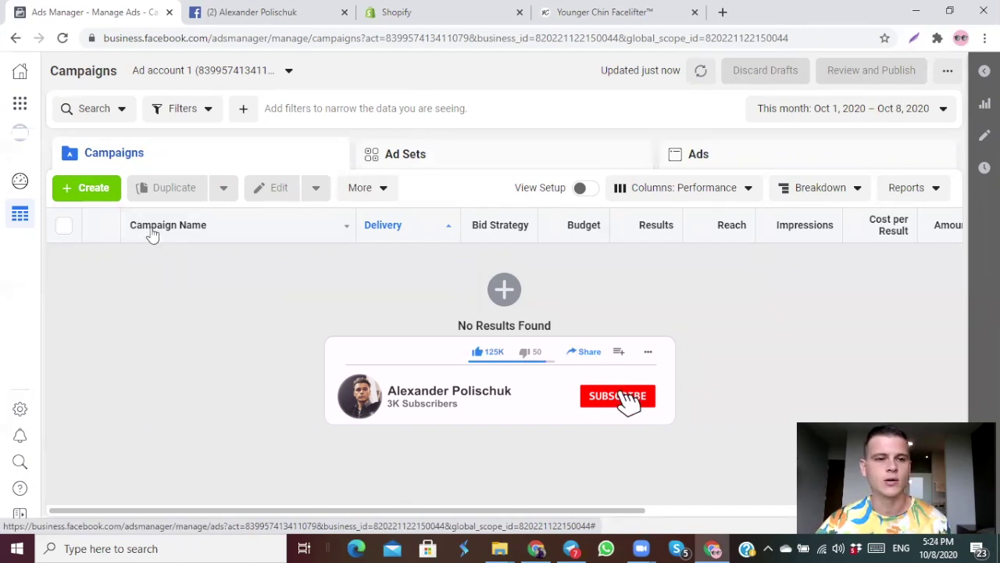
Step: Start a new campaign with Quick Creation and name it "Testing campaign 1"
{"action": "left_click", "coordinate": [92, 191]}
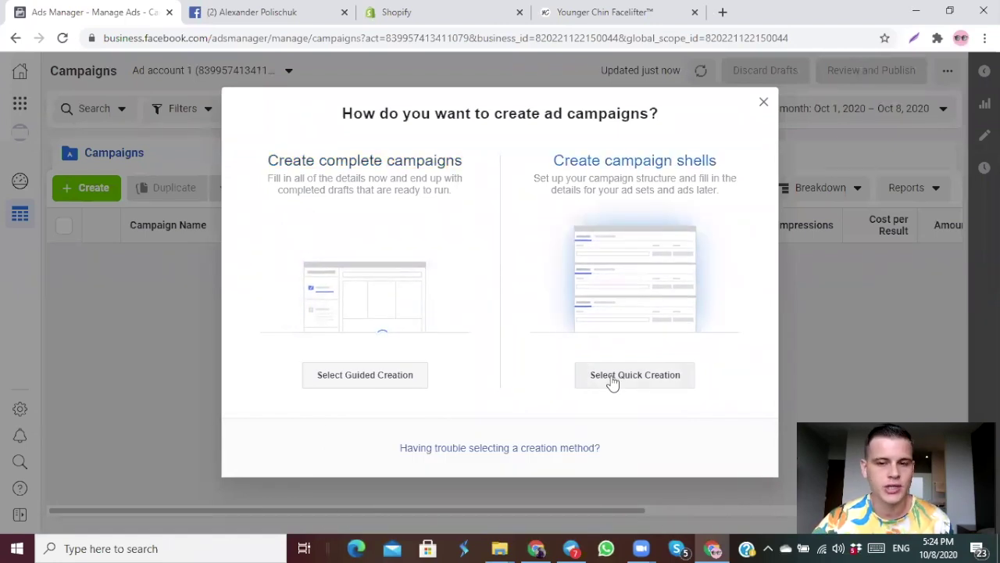
{"action": "left_click", "coordinate": [612, 380]}
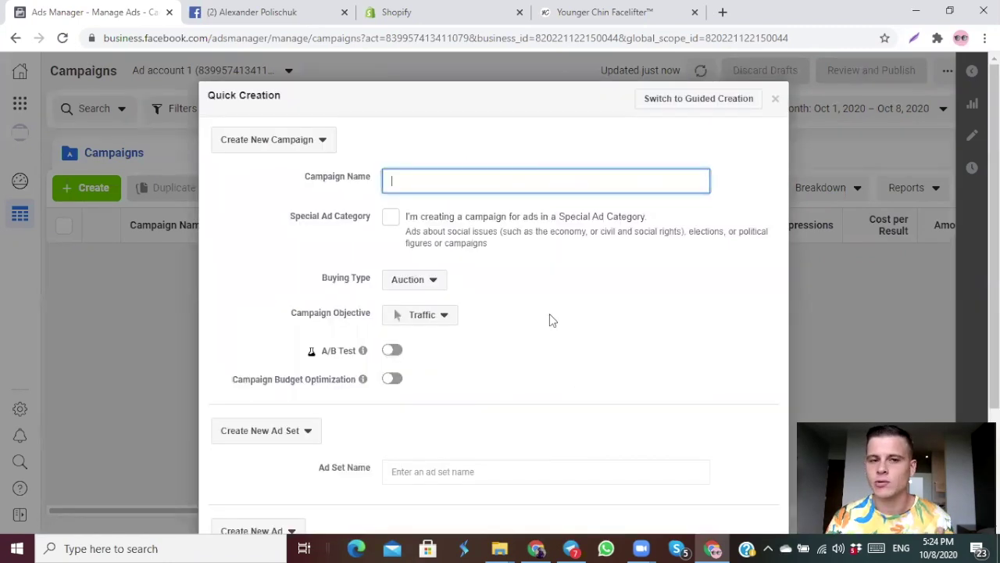
{"action": "type", "text": "Test"}
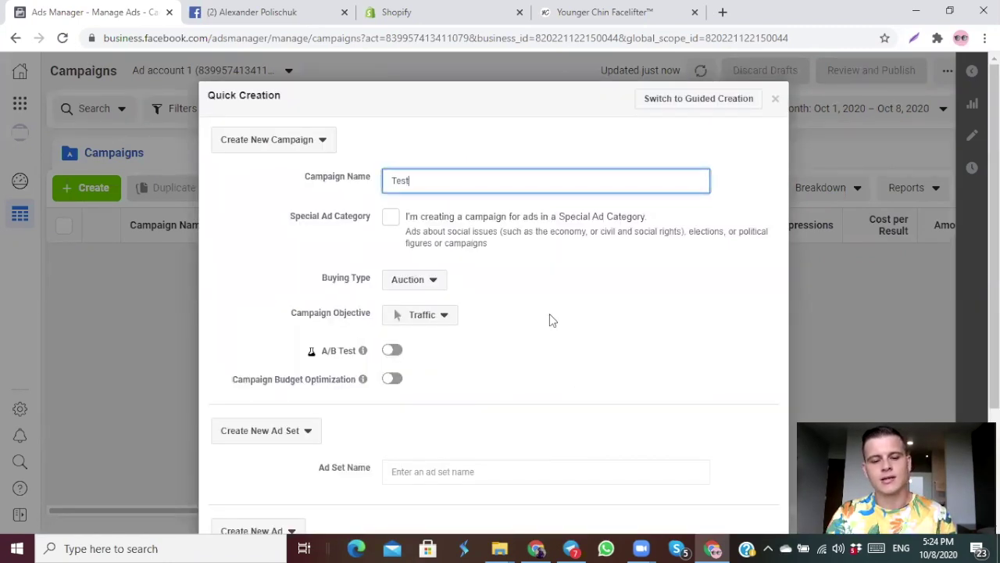
{"action": "type", "text": "ing campaign 1"}
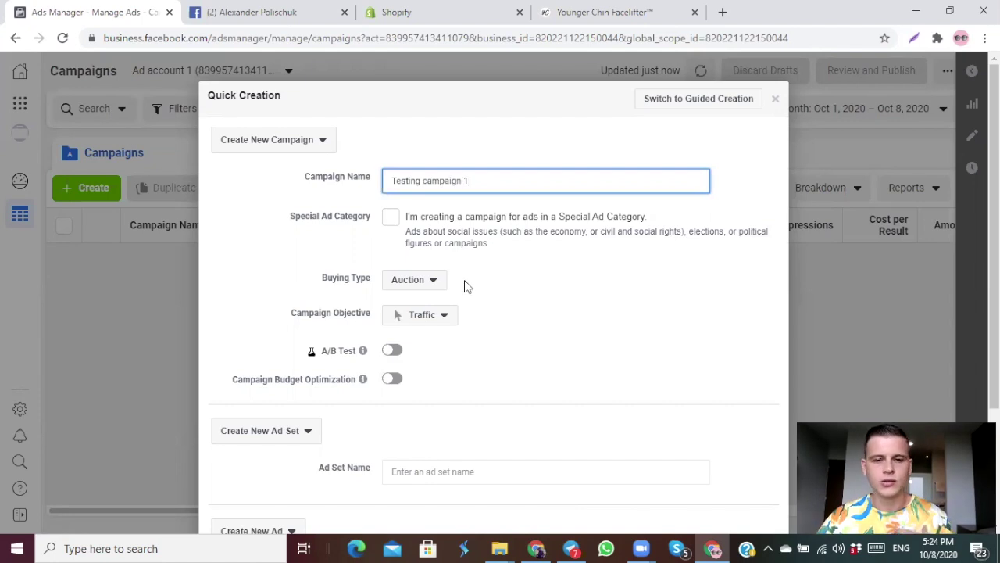
{"action": "scroll", "coordinate": [468, 321], "scroll_direction": "down", "scroll_amount": 1}
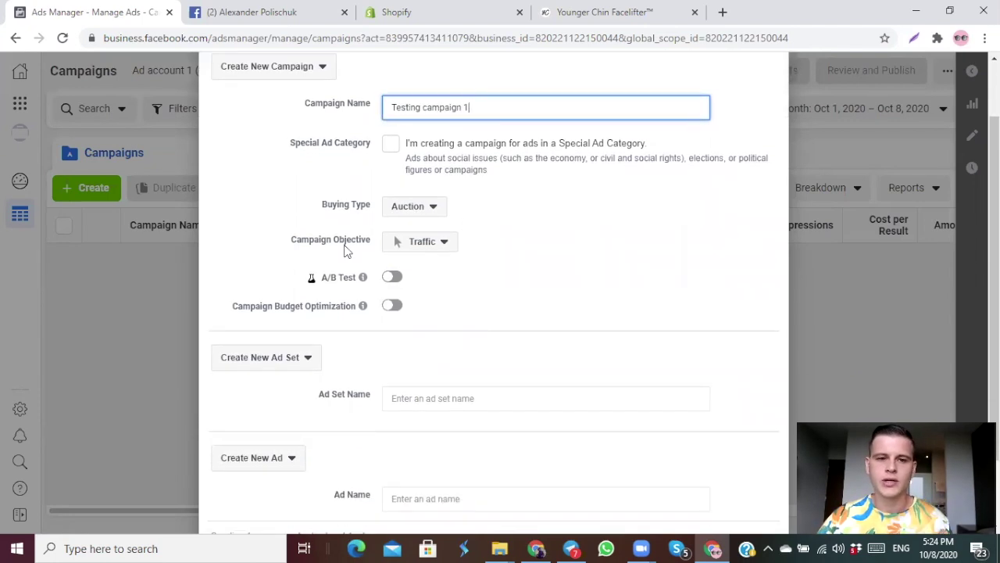
Step: Set the campaign objective to Conversions and save the campaign, ad set and ad to draft
{"action": "left_click", "coordinate": [440, 249]}
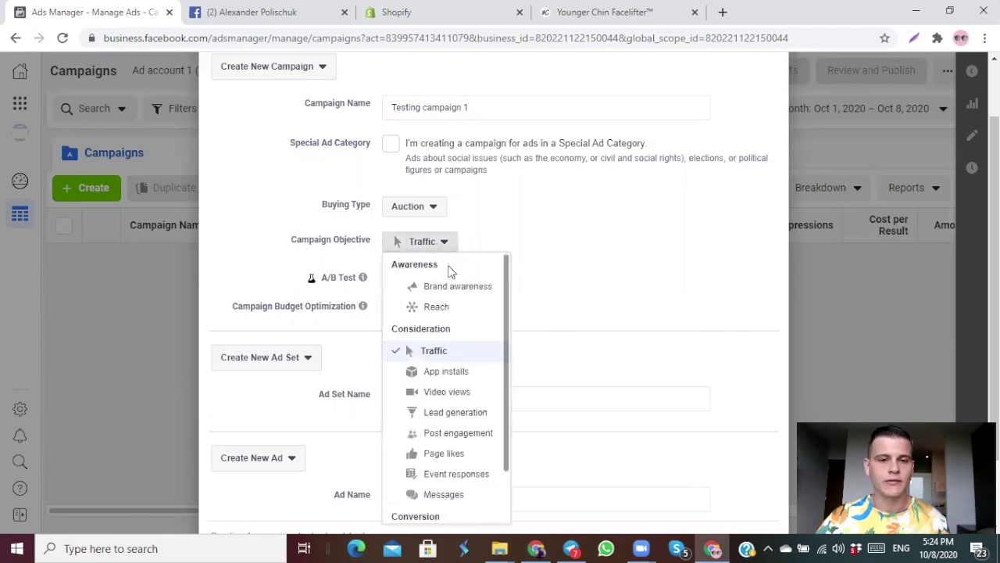
{"action": "scroll", "coordinate": [449, 273], "scroll_direction": "down", "scroll_amount": 1}
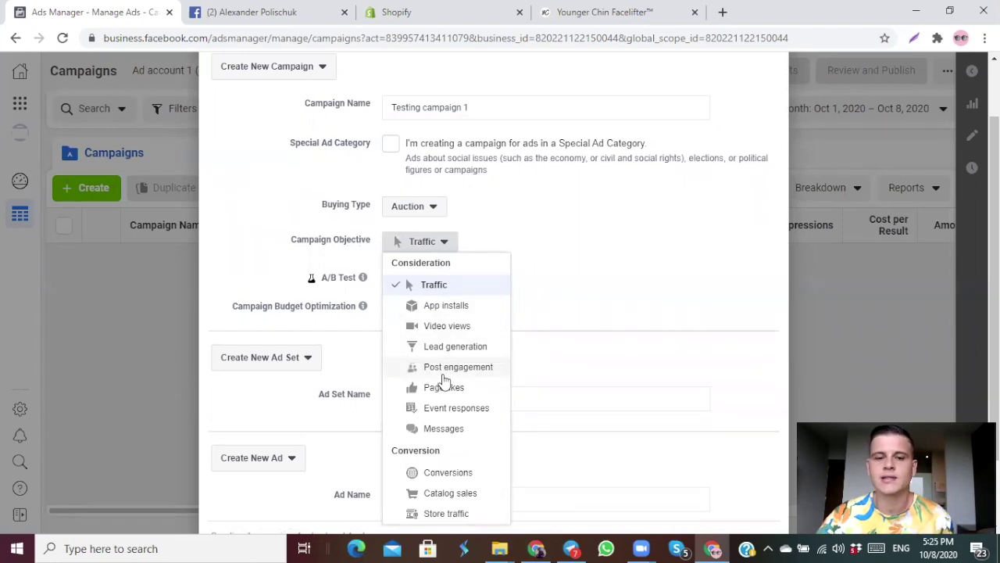
{"action": "left_click", "coordinate": [451, 479]}
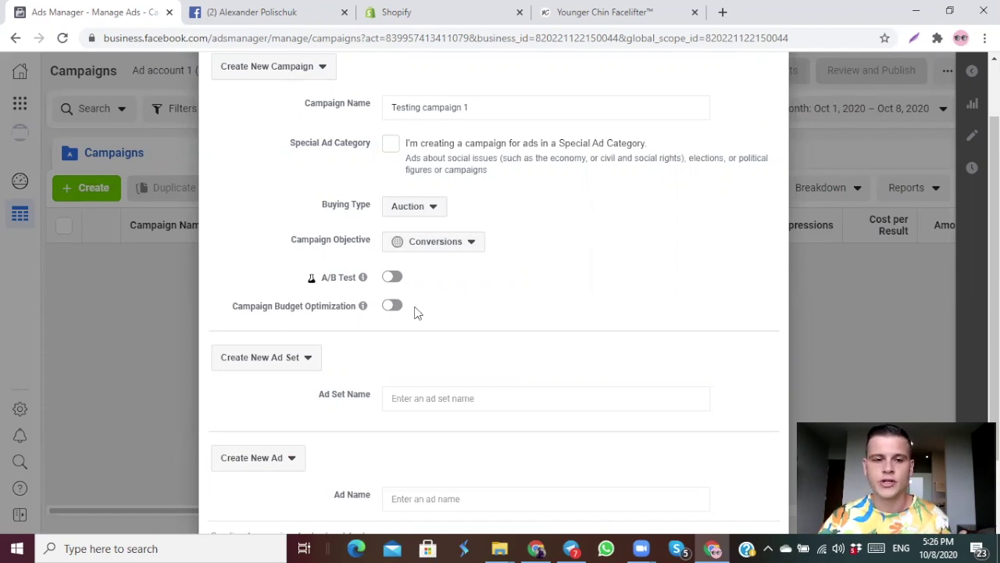
{"action": "scroll", "coordinate": [469, 297], "scroll_direction": "down", "scroll_amount": 1}
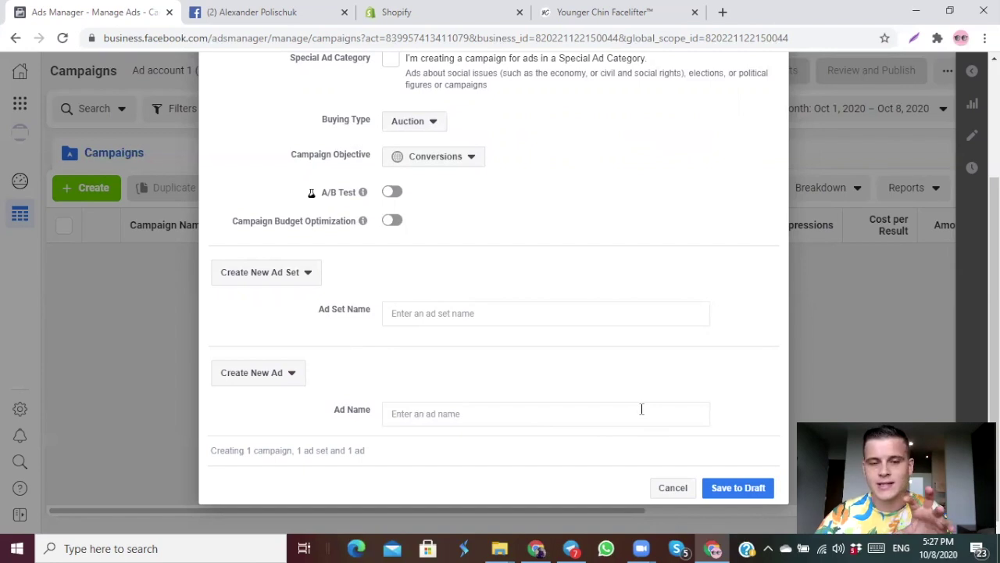
{"action": "left_click", "coordinate": [739, 488]}
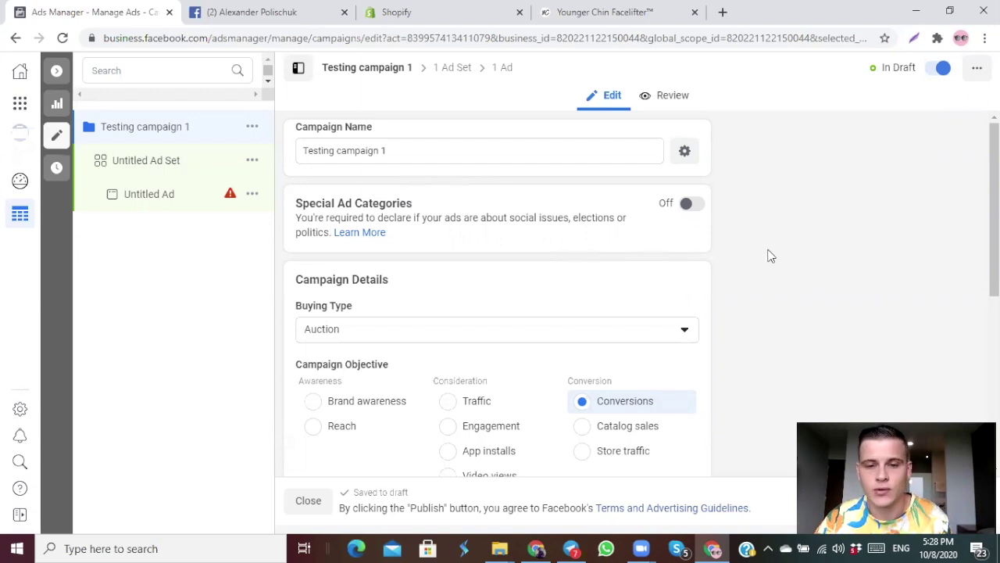
Step: Look through the settings of Testing campaign 1, from its name and objective down to Campaign Budget Optimization
{"action": "left_click", "coordinate": [475, 153]}
{"action": "key", "text": "ctrl+a"}
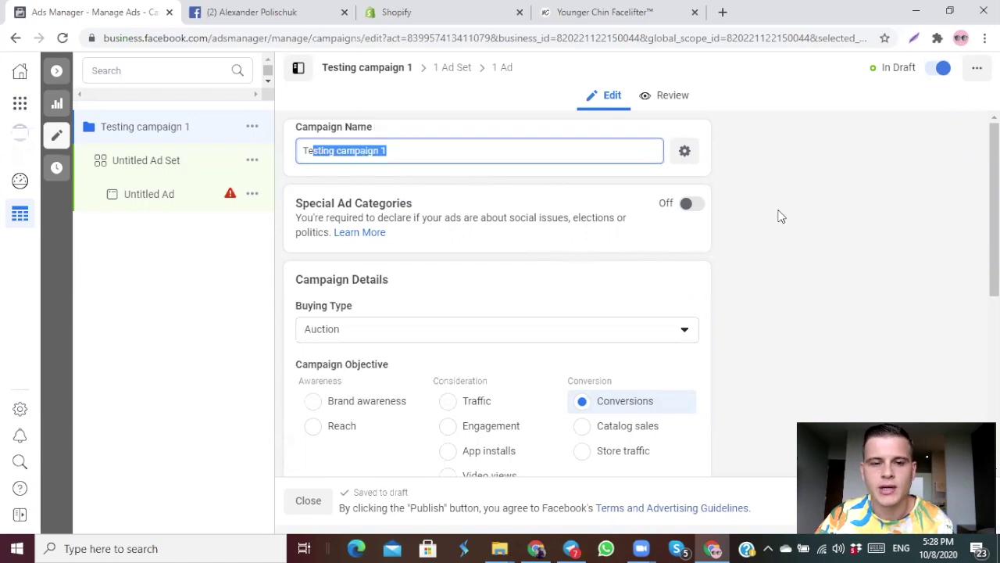
{"action": "scroll", "coordinate": [752, 217], "scroll_direction": "down", "scroll_amount": 1}
{"action": "scroll", "coordinate": [751, 217], "scroll_direction": "down", "scroll_amount": 2}
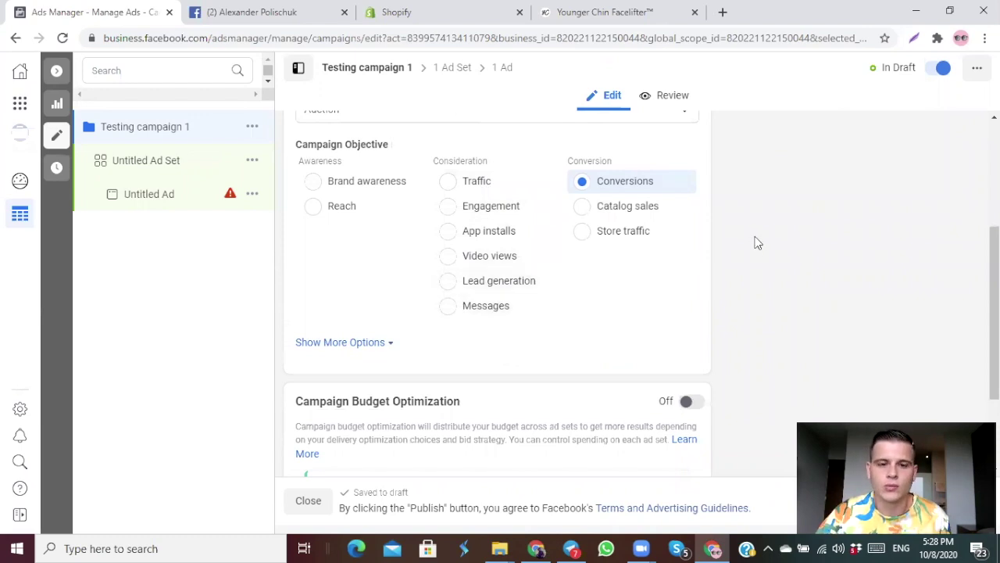
{"action": "scroll", "coordinate": [808, 257], "scroll_direction": "down", "scroll_amount": 2}
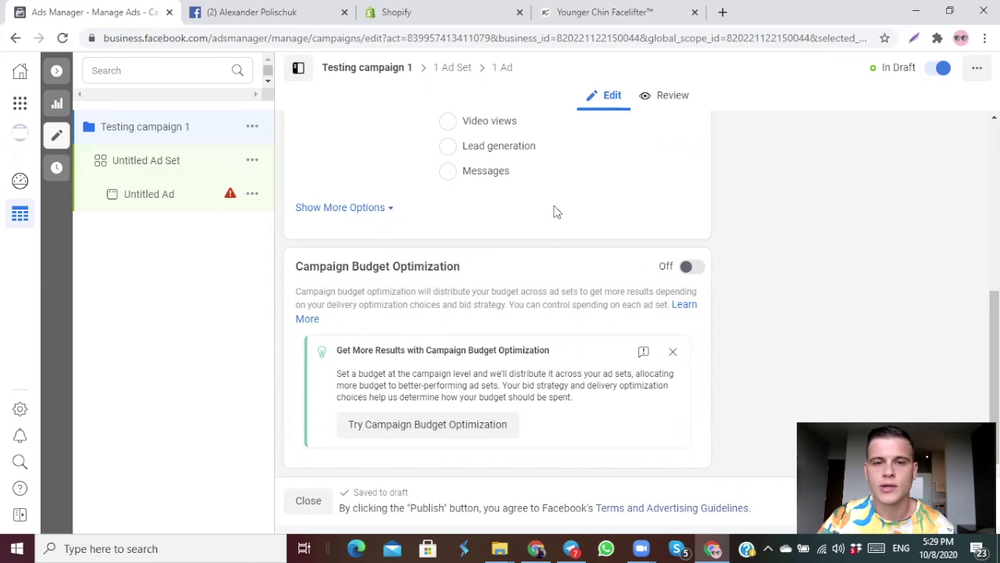
Step: Open the untitled ad set and select Ecommerce Pixel as its conversion pixel
{"action": "left_click", "coordinate": [170, 165]}
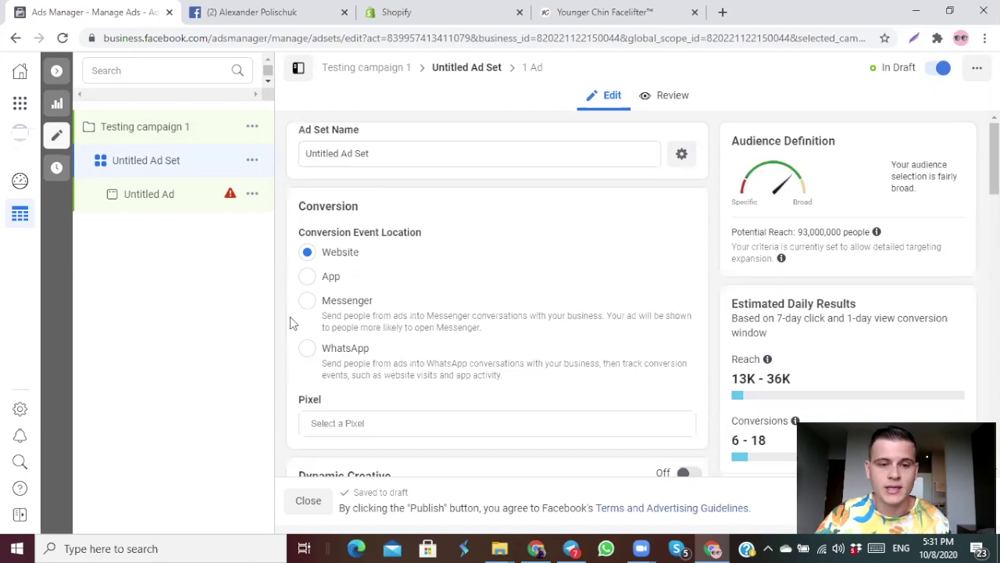
{"action": "scroll", "coordinate": [290, 317], "scroll_direction": "down", "scroll_amount": 3}
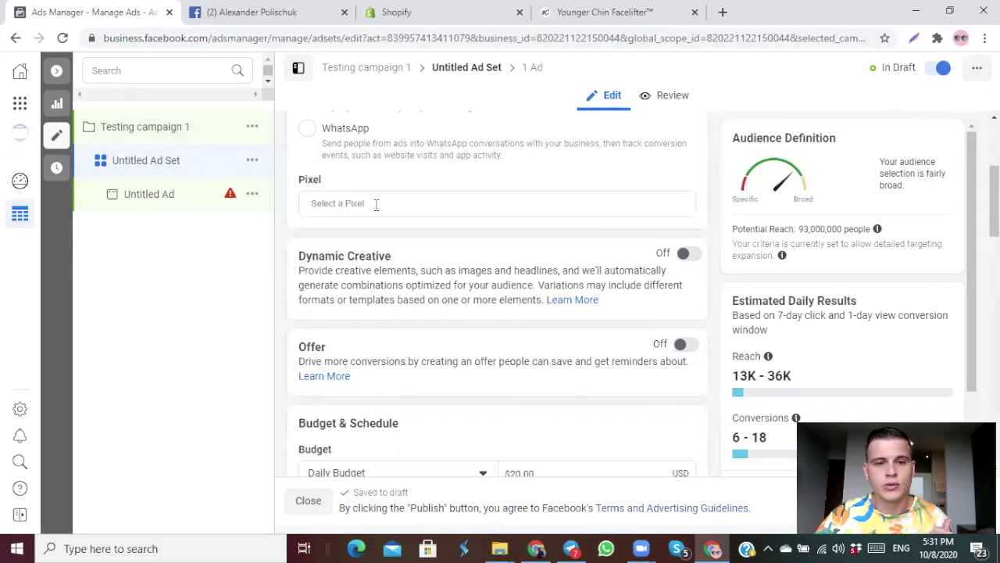
{"action": "left_click", "coordinate": [375, 204]}
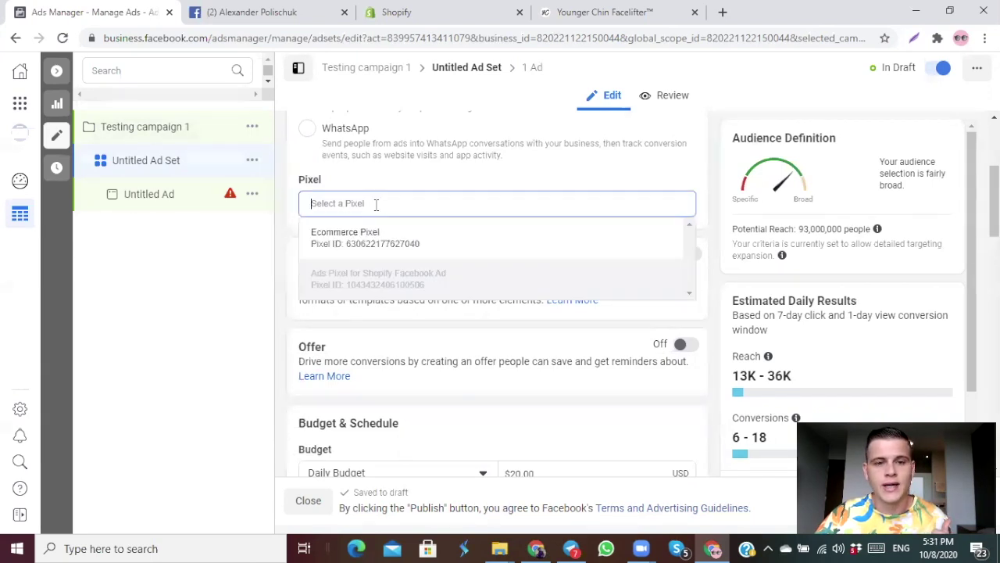
{"action": "left_click", "coordinate": [340, 240]}
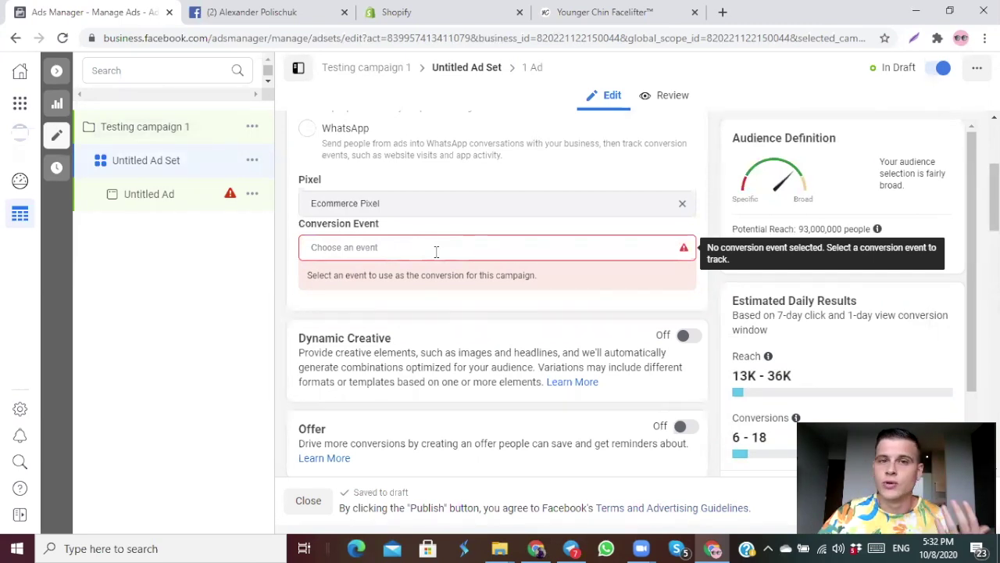
Step: Browse the pixel's conversion events and set Purchase as the ad set's conversion event
{"action": "left_click", "coordinate": [436, 251]}
{"action": "scroll", "coordinate": [430, 348], "scroll_direction": "down", "scroll_amount": 4}
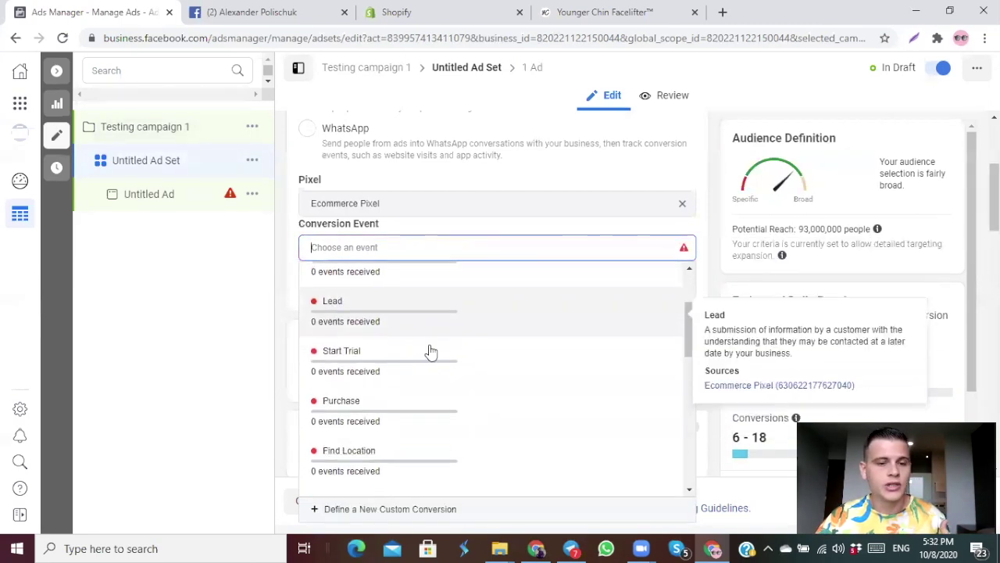
{"action": "scroll", "coordinate": [432, 352], "scroll_direction": "down", "scroll_amount": 5}
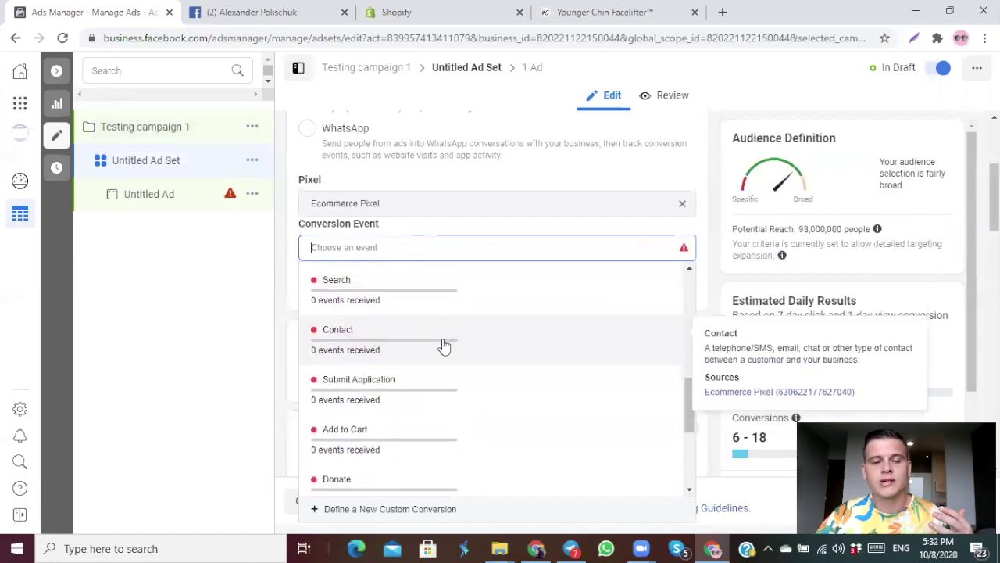
{"action": "scroll", "coordinate": [442, 344], "scroll_direction": "down", "scroll_amount": 1}
{"action": "scroll", "coordinate": [444, 346], "scroll_direction": "down", "scroll_amount": 1}
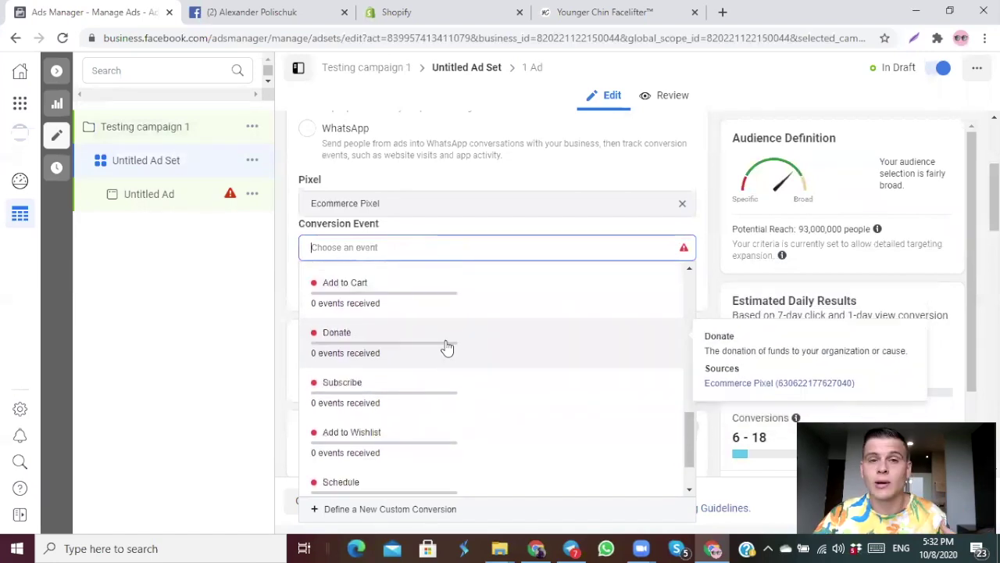
{"action": "scroll", "coordinate": [447, 346], "scroll_direction": "down", "scroll_amount": 1}
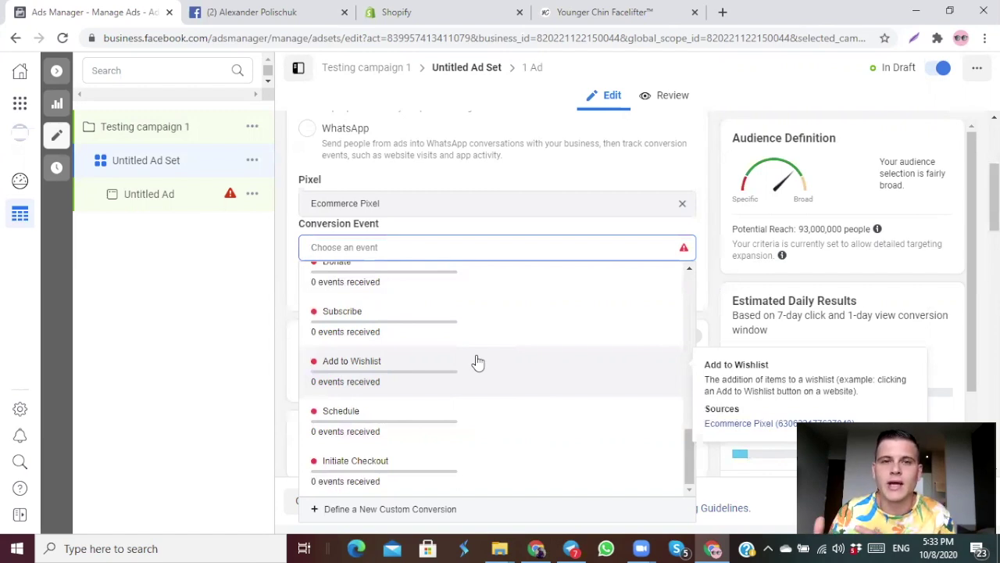
{"action": "scroll", "coordinate": [477, 360], "scroll_direction": "up", "scroll_amount": 7}
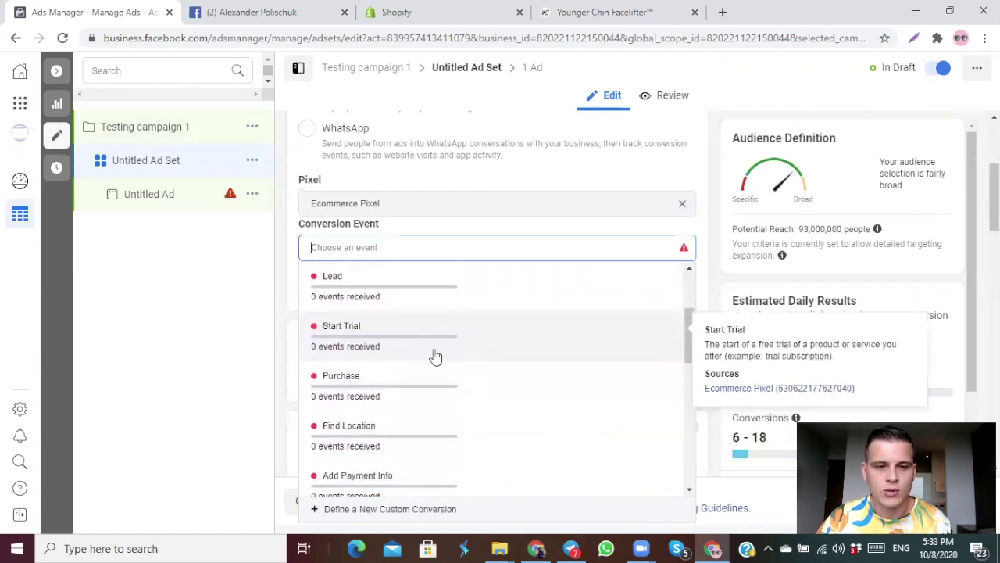
{"action": "left_click", "coordinate": [348, 367]}
Step: Set the ad set's daily budget to $10
{"action": "scroll", "coordinate": [287, 267], "scroll_direction": "down", "scroll_amount": 5}
{"action": "scroll", "coordinate": [287, 262], "scroll_direction": "down", "scroll_amount": 2}
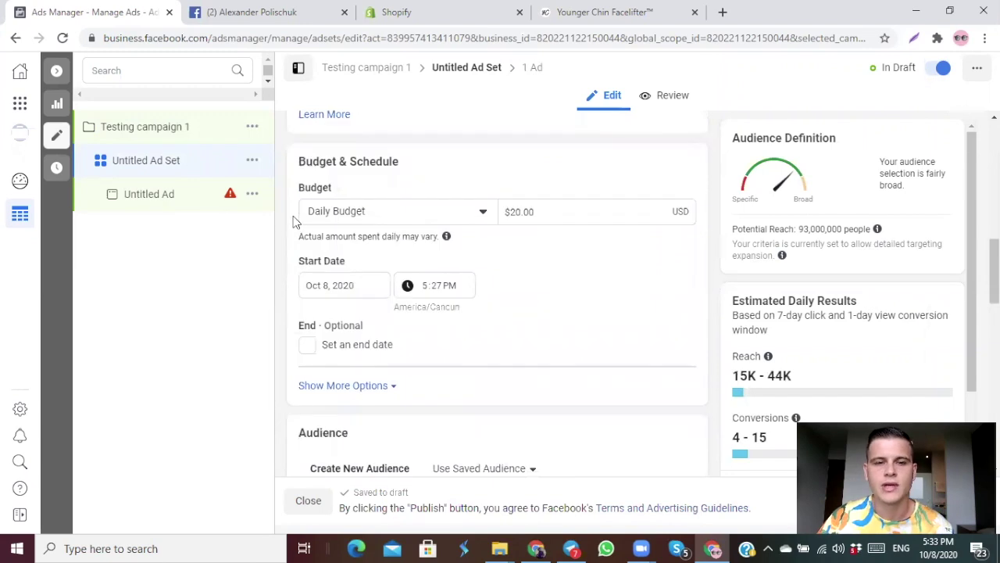
{"action": "scroll", "coordinate": [286, 235], "scroll_direction": "down", "scroll_amount": 1}
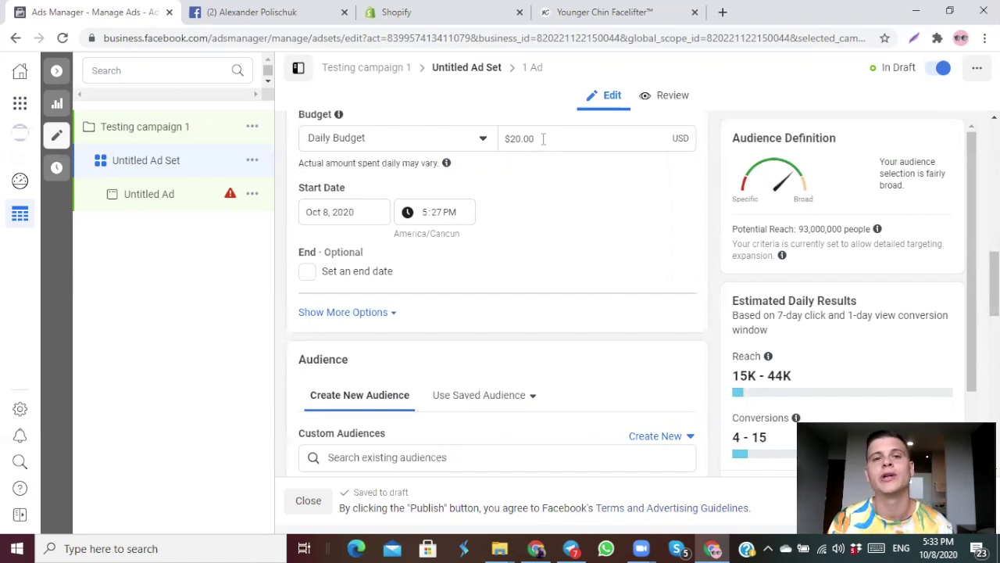
{"action": "left_click", "coordinate": [543, 138]}
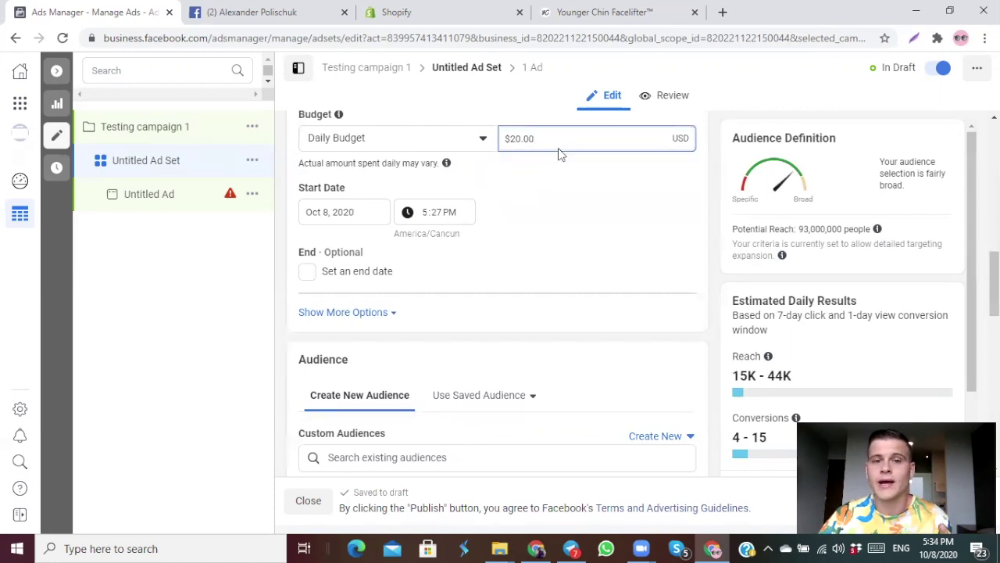
{"action": "left_click_drag", "start_coordinate": [545, 139], "coordinate": [511, 140]}
{"action": "type", "text": "10"}
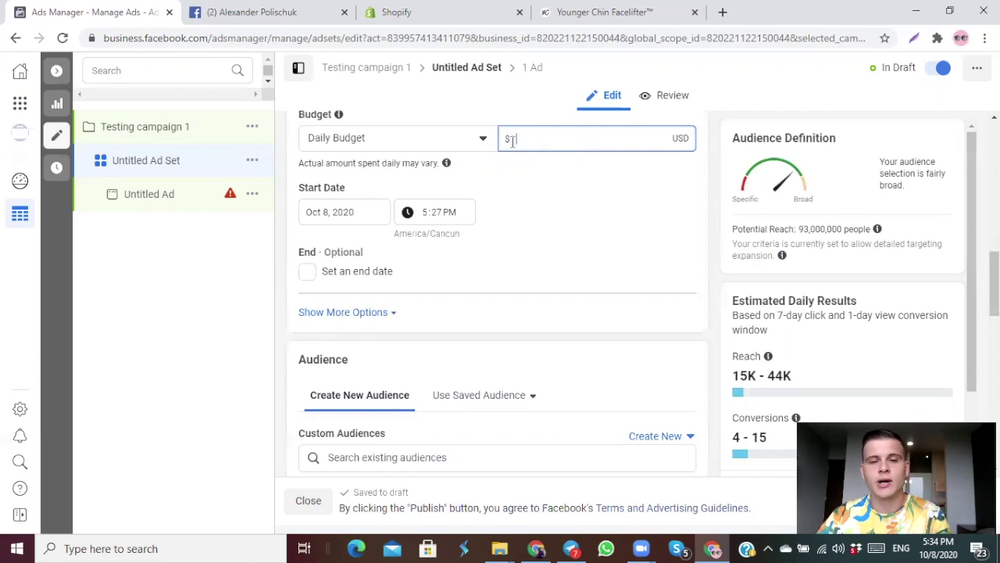
Step: Schedule the ad set to start on Oct 9, 2020 at 12:00 AM
{"action": "left_click", "coordinate": [351, 214]}
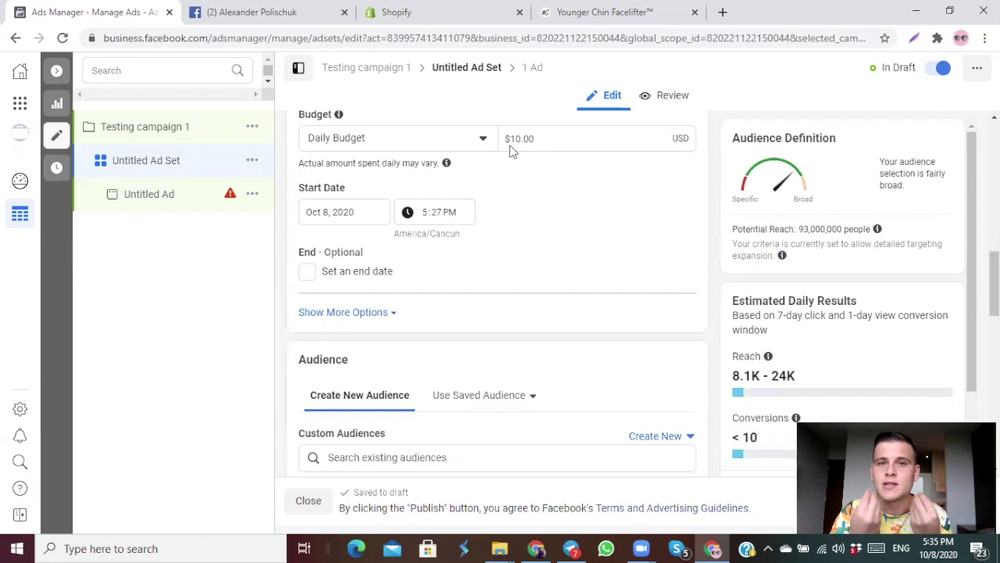
{"action": "left_click", "coordinate": [362, 215]}
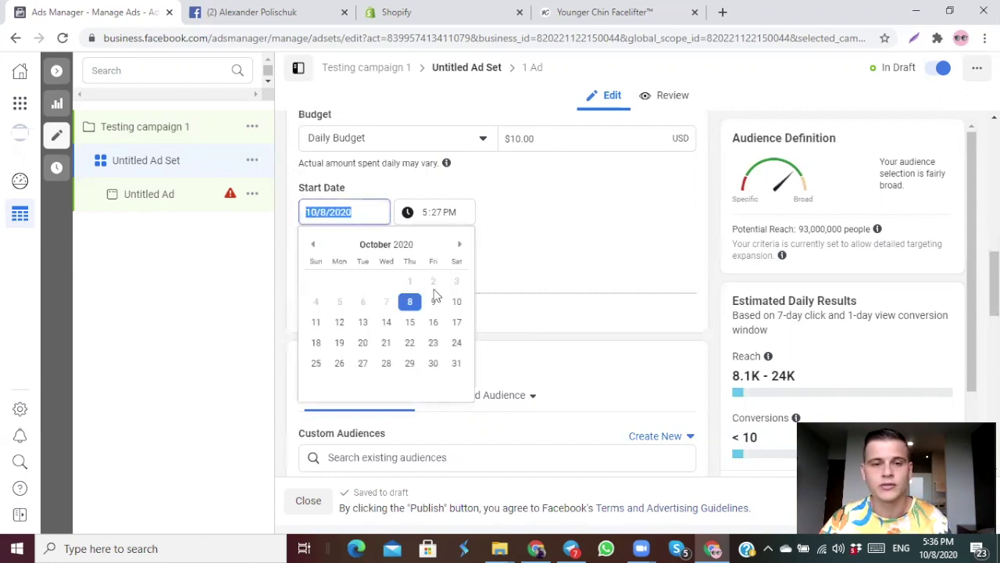
{"action": "left_click", "coordinate": [436, 302]}
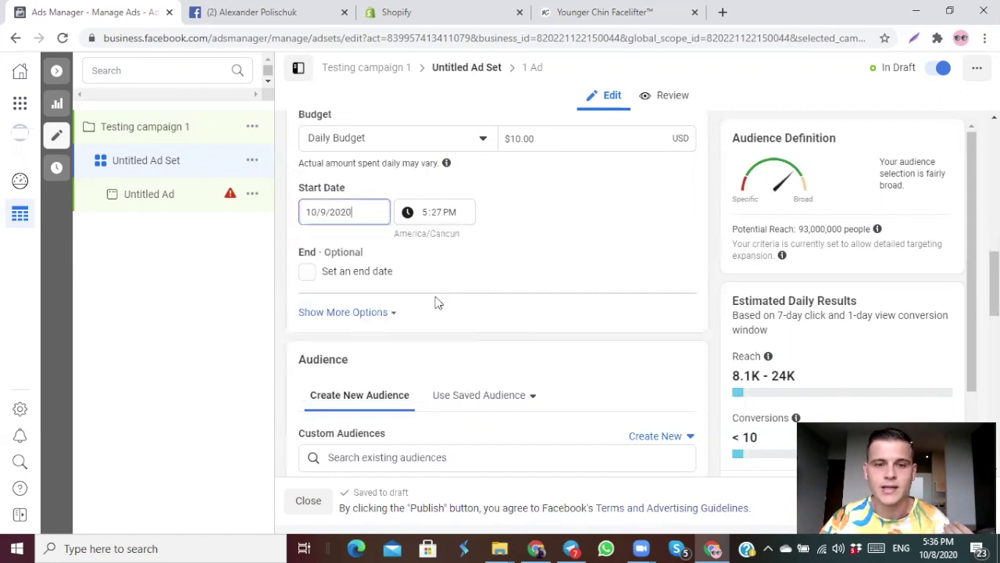
{"action": "left_click", "coordinate": [430, 215]}
{"action": "type", "text": "12:00 AM"}
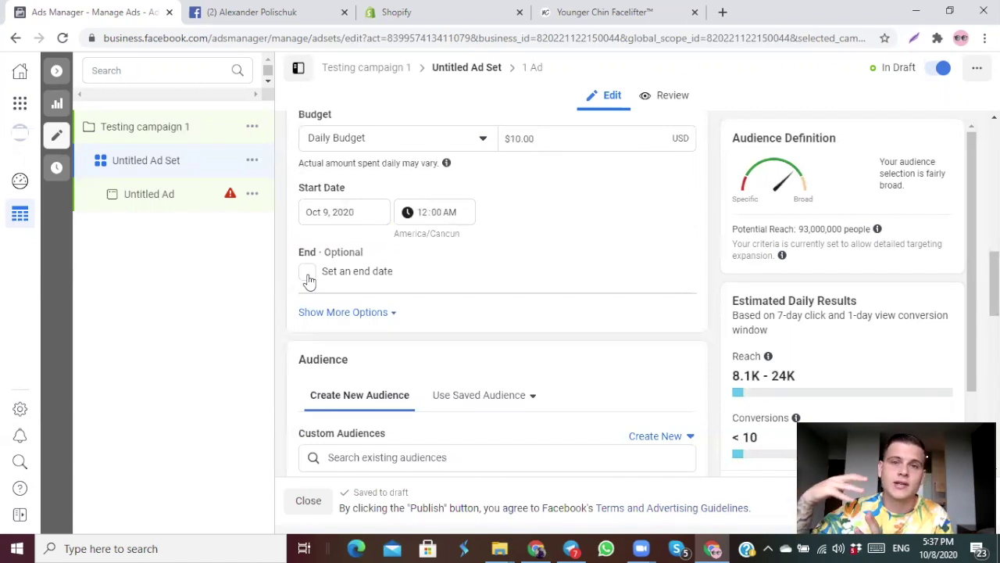
Step: Open the ad set's audience locations for editing and add United Kingdom and United States
{"action": "scroll", "coordinate": [321, 258], "scroll_direction": "down", "scroll_amount": 4}
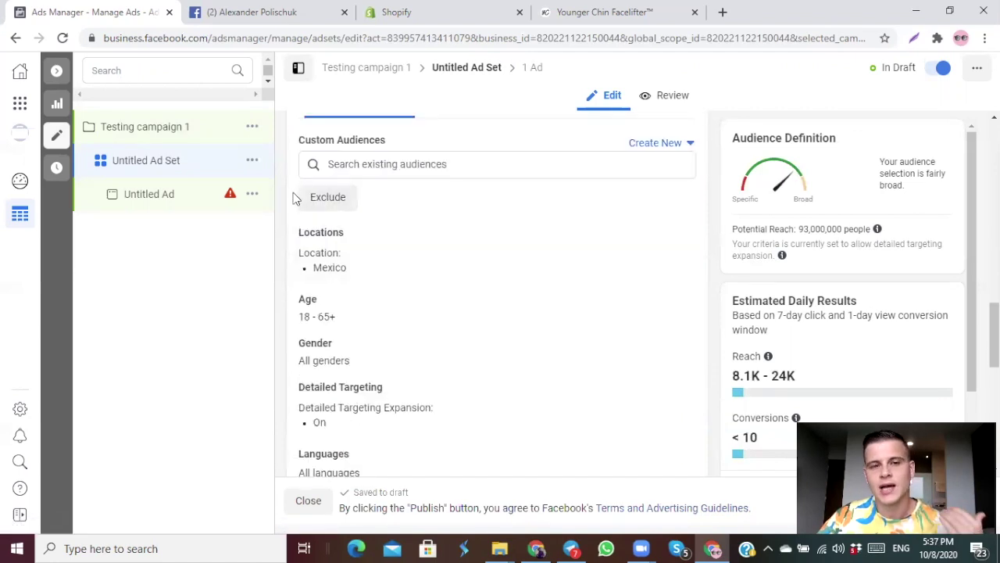
{"action": "scroll", "coordinate": [294, 200], "scroll_direction": "down", "scroll_amount": 1}
{"action": "scroll", "coordinate": [293, 207], "scroll_direction": "up", "scroll_amount": 1}
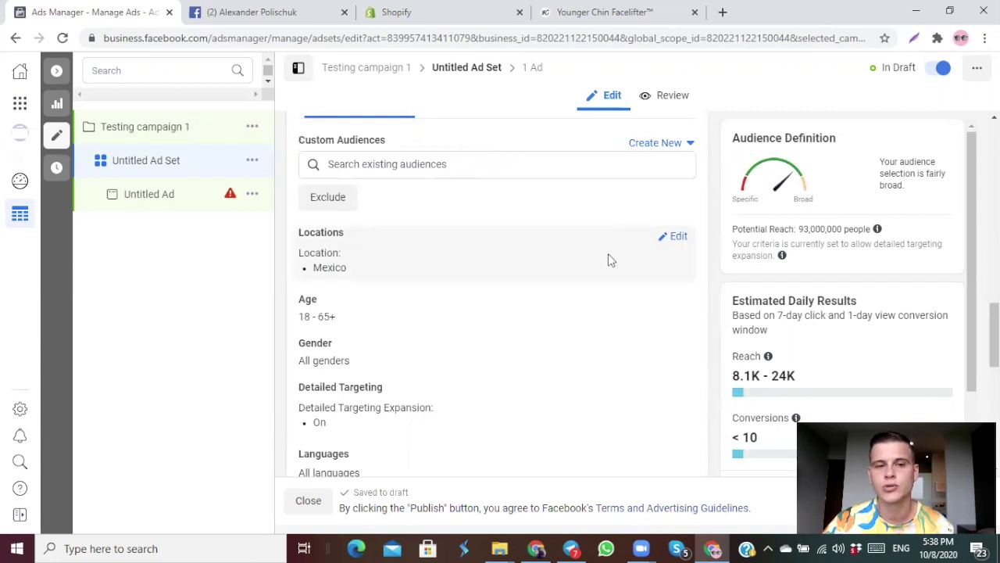
{"action": "left_click", "coordinate": [679, 238]}
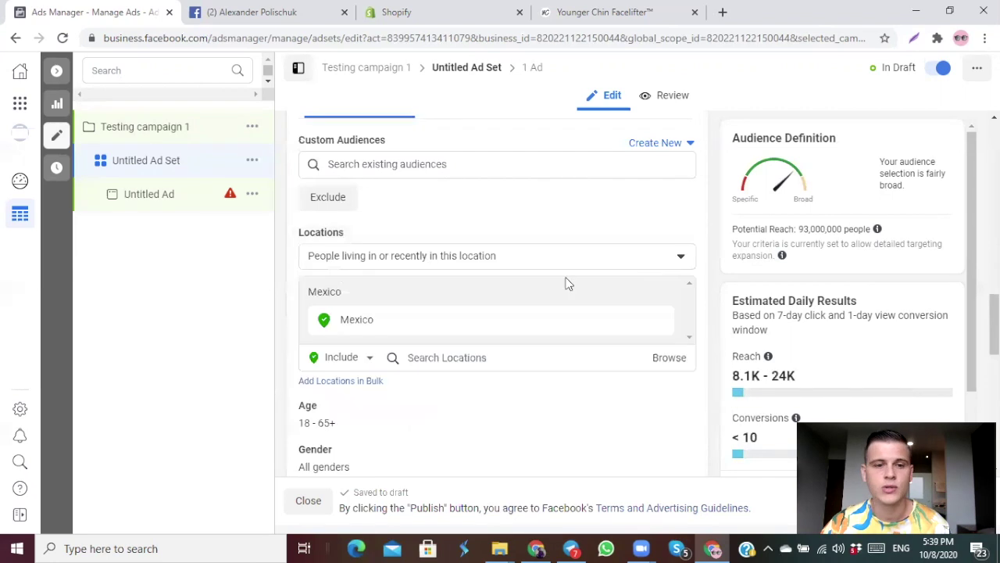
{"action": "left_click", "coordinate": [490, 358]}
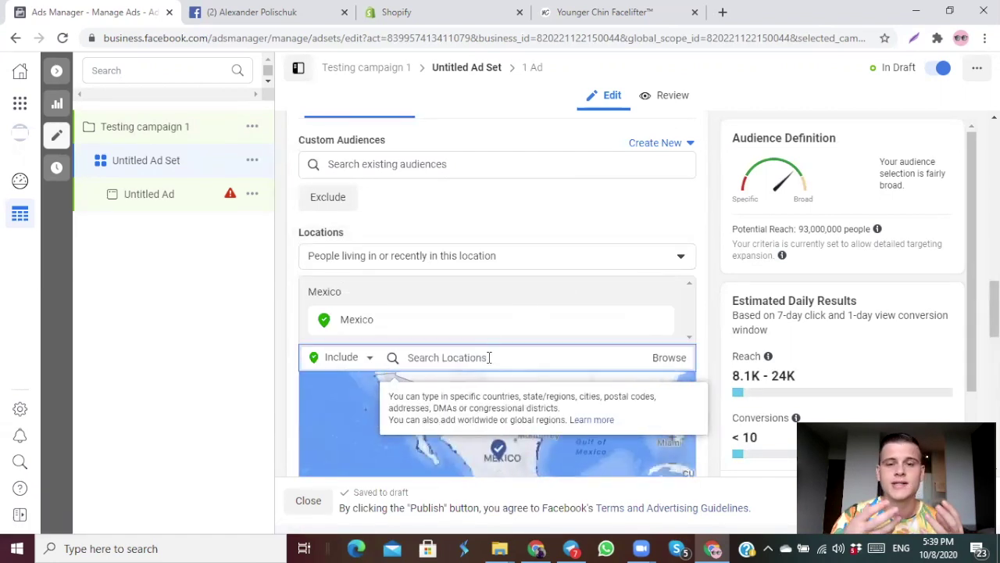
{"action": "scroll", "coordinate": [500, 348], "scroll_direction": "down", "scroll_amount": 1}
{"action": "left_click", "coordinate": [512, 338]}
{"action": "type", "text": "united"}
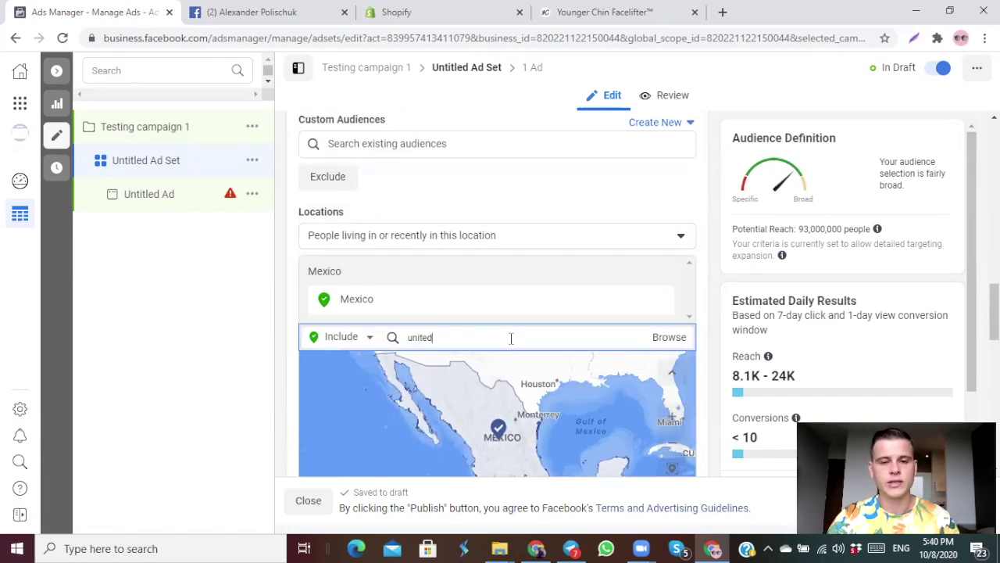
{"action": "key", "text": "Return"}
{"action": "type", "text": "united st"}
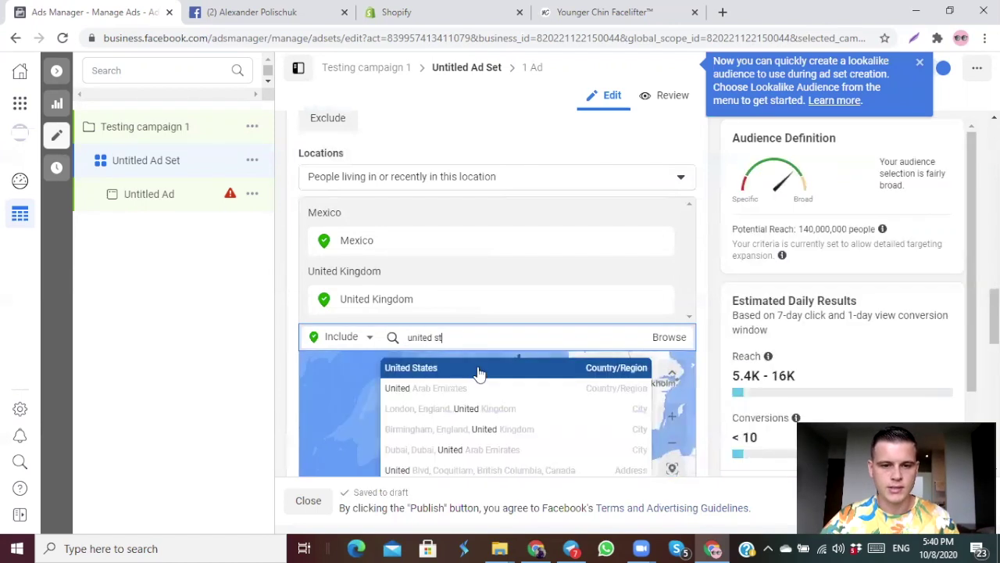
{"action": "key", "text": "Return"}
Step: Add Canada, New Zealand and Australia to the audience's included locations
{"action": "type", "text": "canada"}
{"action": "key", "text": "Return"}
{"action": "type", "text": "new zealand"}
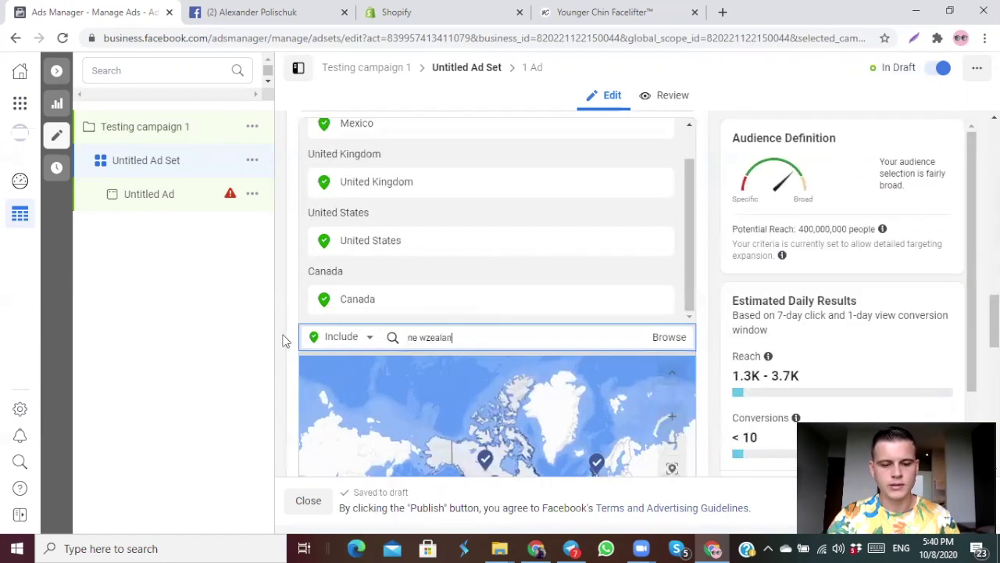
{"action": "key", "text": "Return"}
{"action": "type", "text": "austra"}
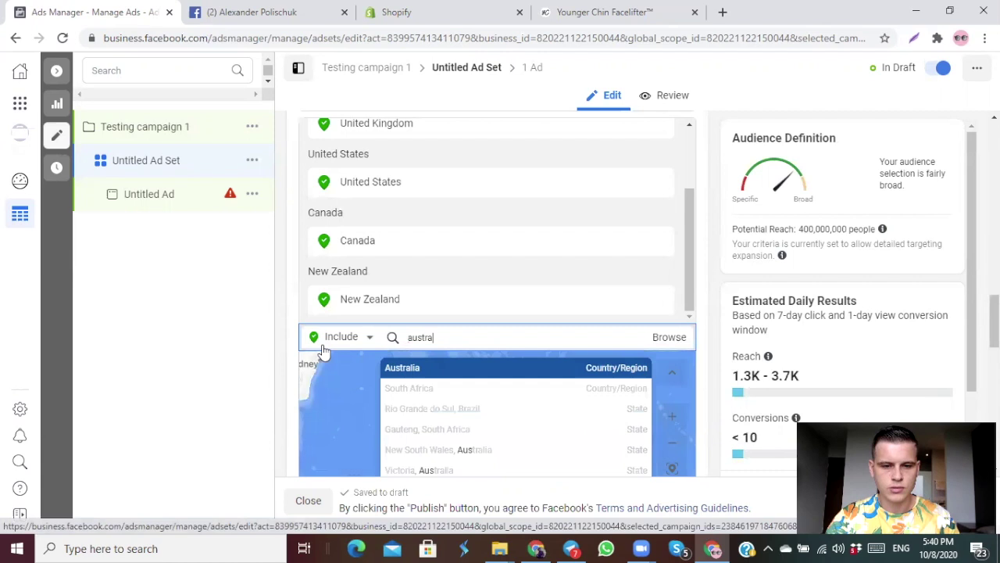
{"action": "type", "text": "lia"}
{"action": "key", "text": "Return"}
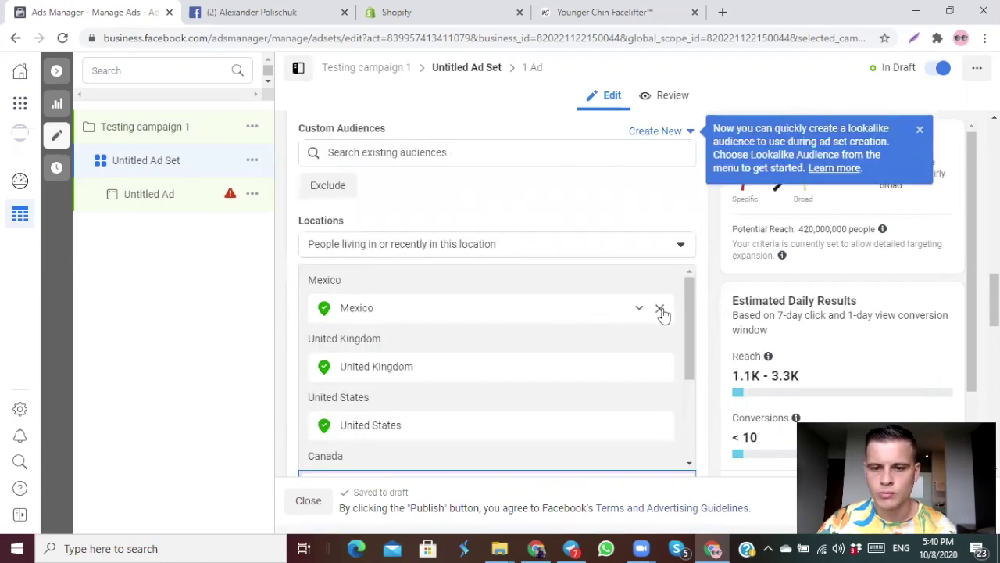
Step: Remove Mexico from the included locations and target only people living in this location
{"action": "left_click", "coordinate": [661, 309]}
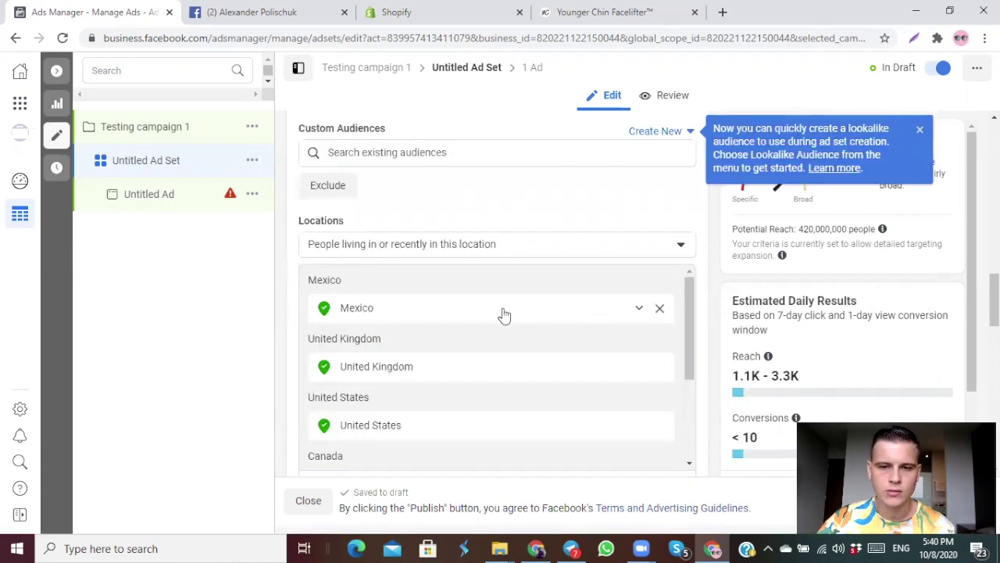
{"action": "left_click", "coordinate": [682, 246]}
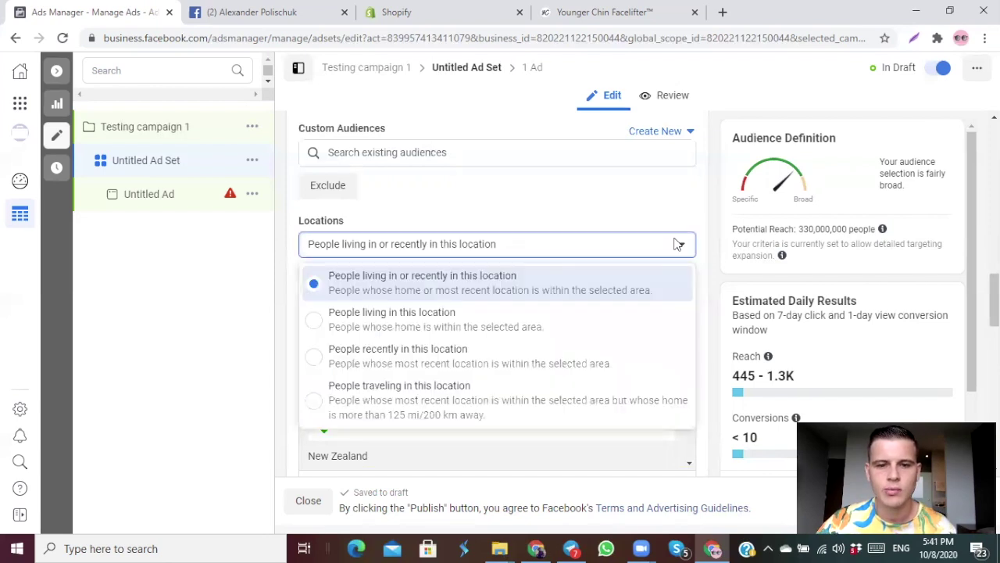
{"action": "left_click", "coordinate": [312, 327]}
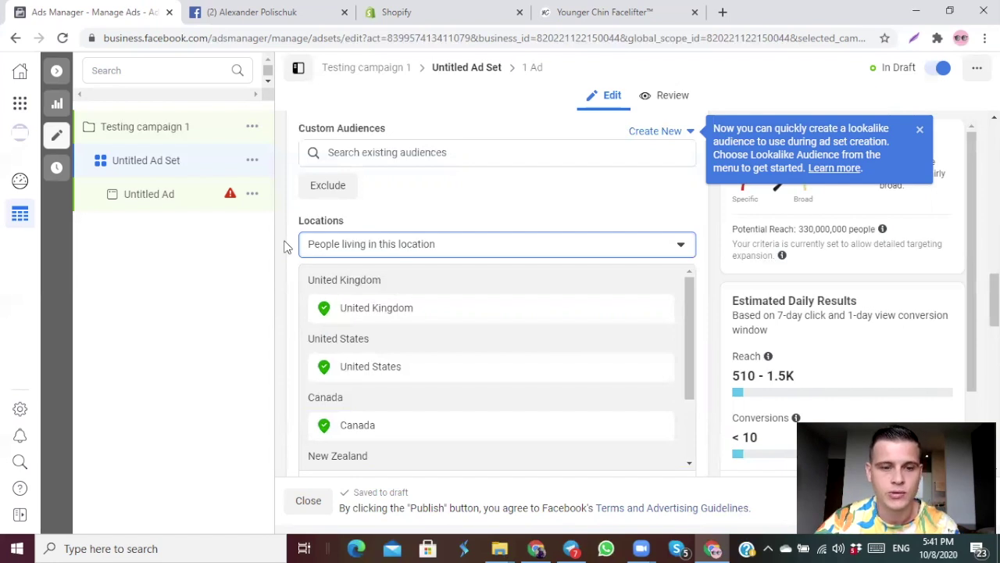
Step: Open the audience's detailed targeting for editing and search it for dogs
{"action": "scroll", "coordinate": [286, 247], "scroll_direction": "down", "scroll_amount": 5}
{"action": "scroll", "coordinate": [285, 249], "scroll_direction": "down", "scroll_amount": 1}
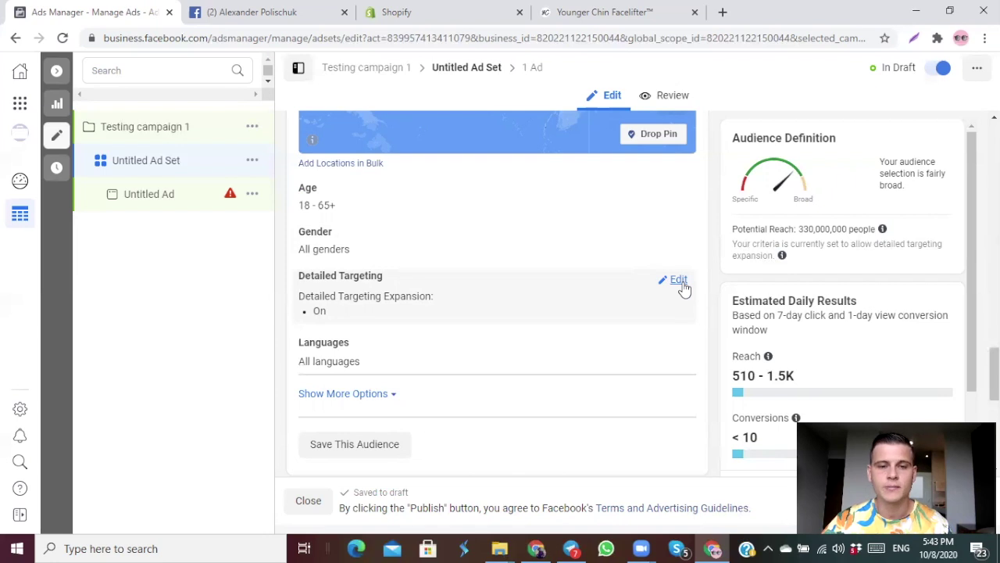
{"action": "left_click", "coordinate": [678, 281]}
{"action": "left_click", "coordinate": [393, 316]}
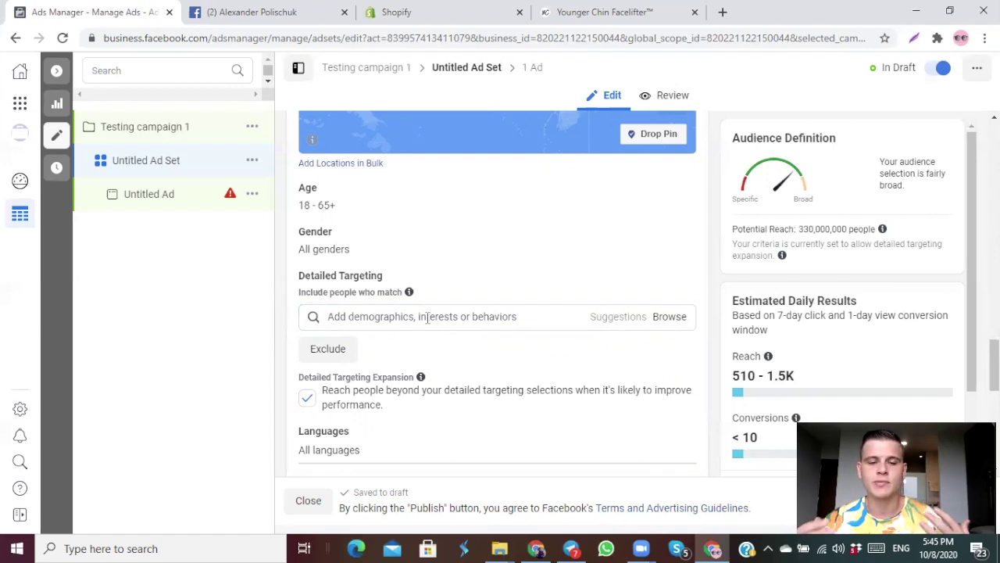
{"action": "left_click", "coordinate": [427, 317]}
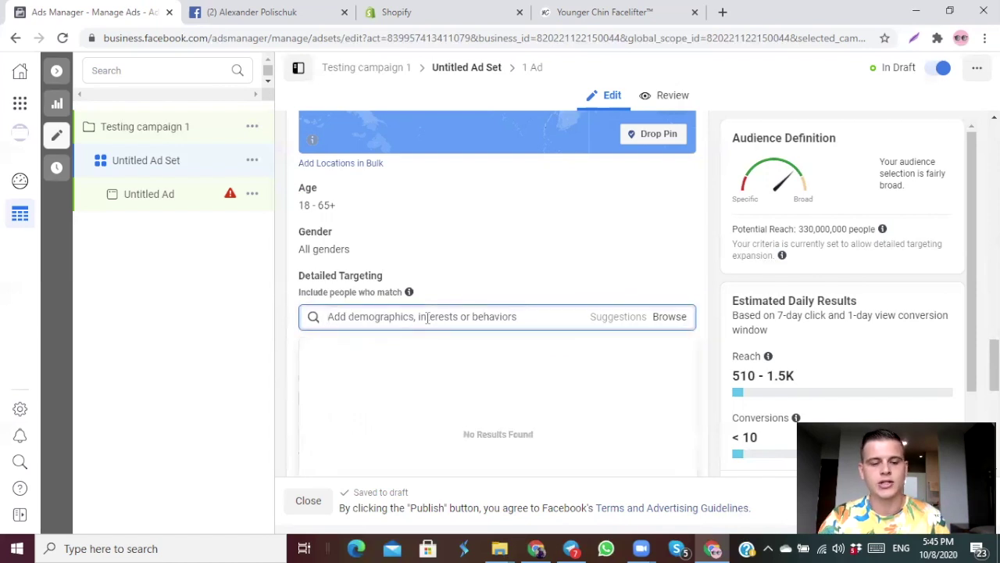
{"action": "type", "text": "dogs"}
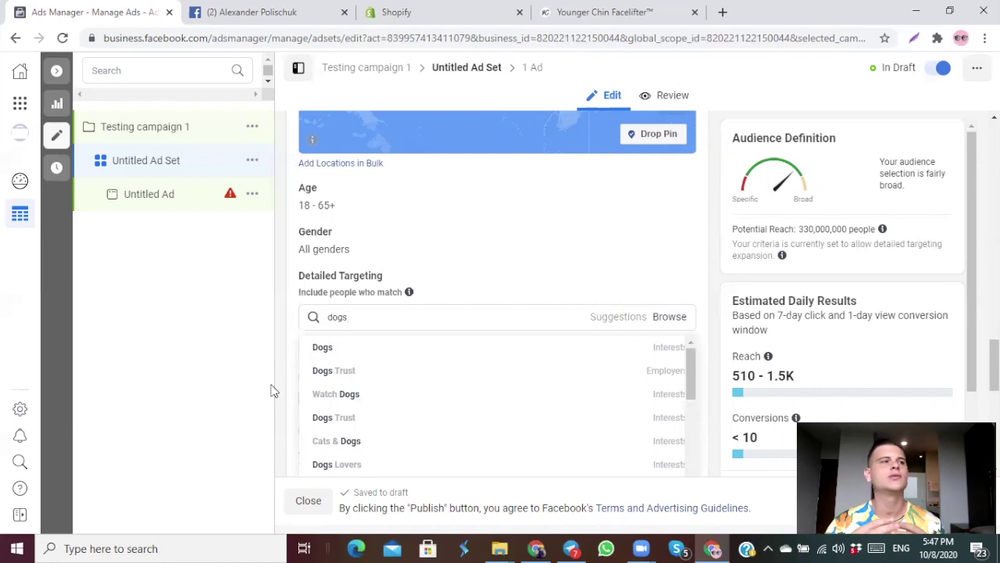
Step: Search the detailed targeting options for skin care, then for lore
{"action": "key", "text": "BackSpace"}
{"action": "key", "text": "BackSpace"}
{"action": "key", "text": "BackSpace"}
{"action": "key", "text": "BackSpace"}
{"action": "type", "text": "skin care"}
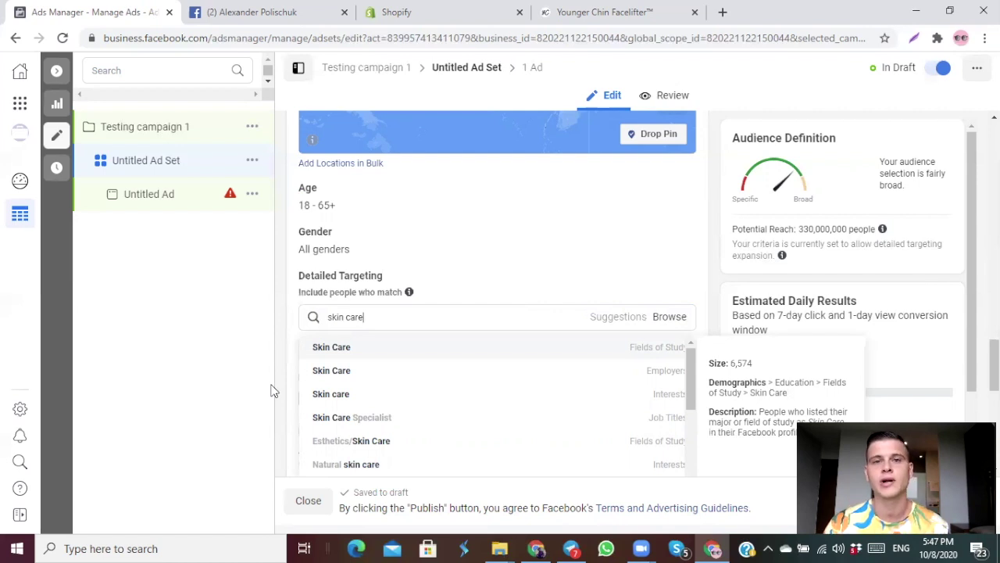
{"action": "key", "text": "BackSpace"}
{"action": "key", "text": "BackSpace"}
{"action": "key", "text": "BackSpace"}
{"action": "key", "text": "BackSpace"}
{"action": "key", "text": "BackSpace"}
{"action": "key", "text": "BackSpace"}
{"action": "key", "text": "BackSpace"}
{"action": "key", "text": "BackSpace"}
{"action": "key", "text": "BackSpace"}
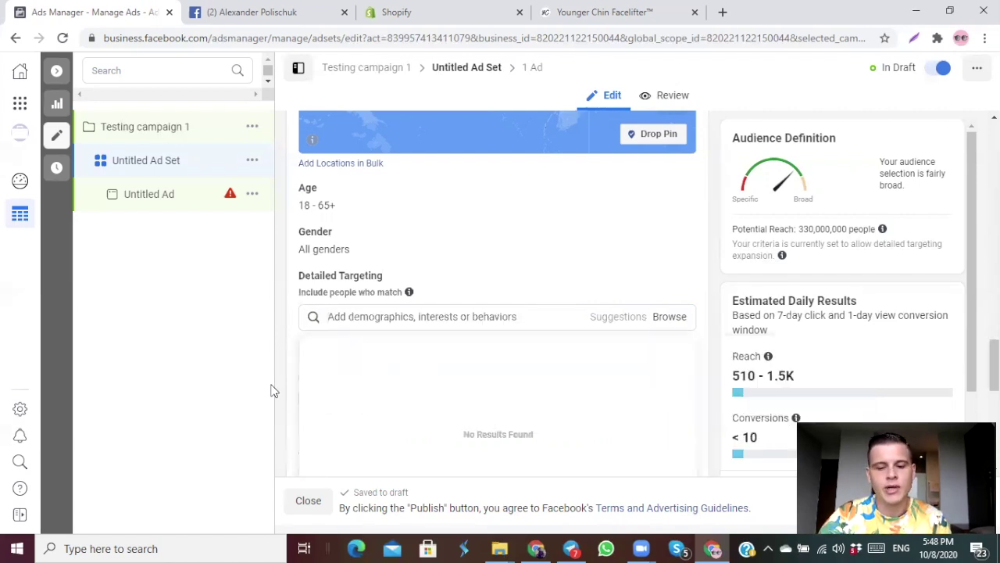
{"action": "type", "text": "lore"}
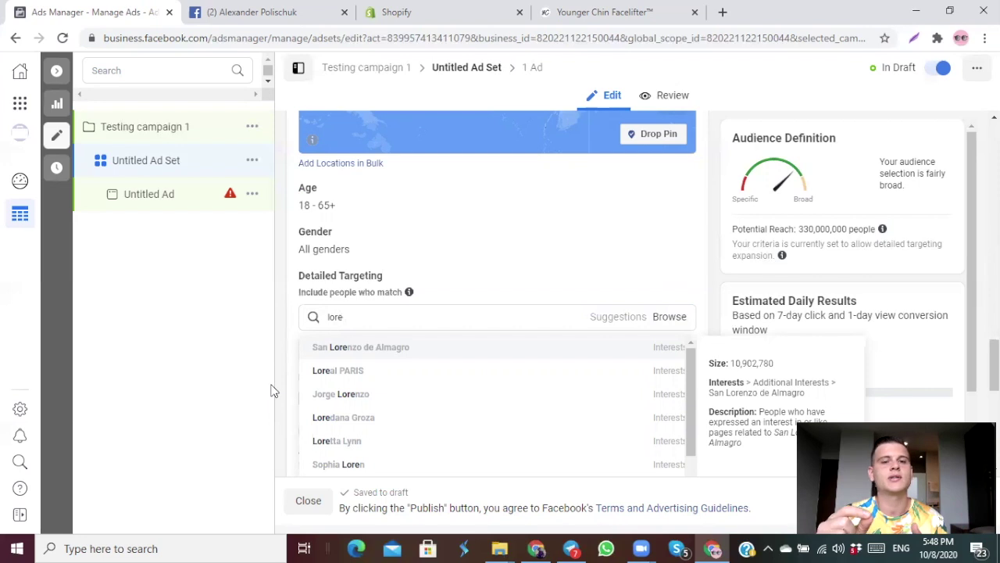
Step: Add the Petco interest to the detailed targeting and turn off Detailed Targeting Expansion
{"action": "key", "text": "BackSpace"}
{"action": "key", "text": "BackSpace"}
{"action": "key", "text": "BackSpace"}
{"action": "key", "text": "BackSpace"}
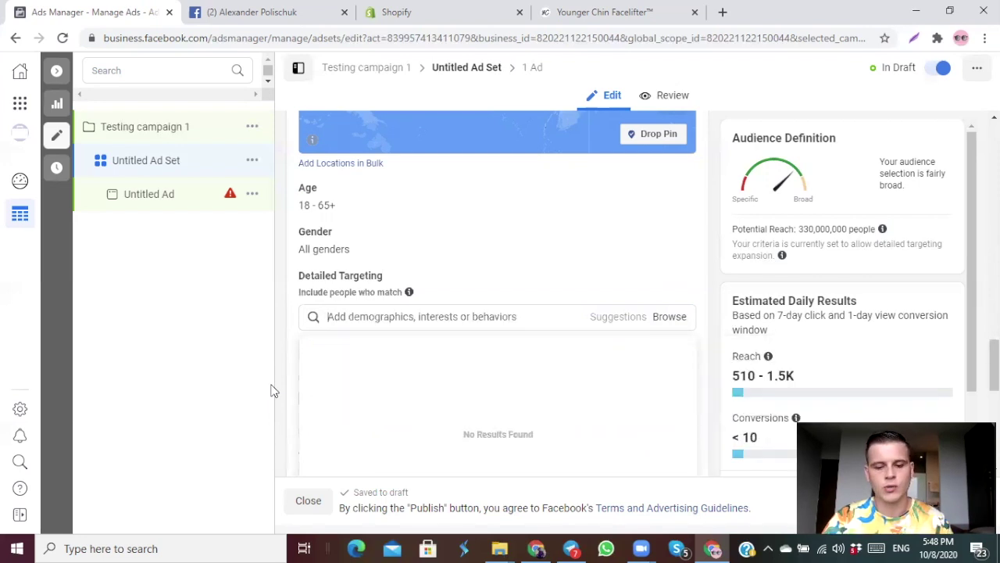
{"action": "type", "text": "petco"}
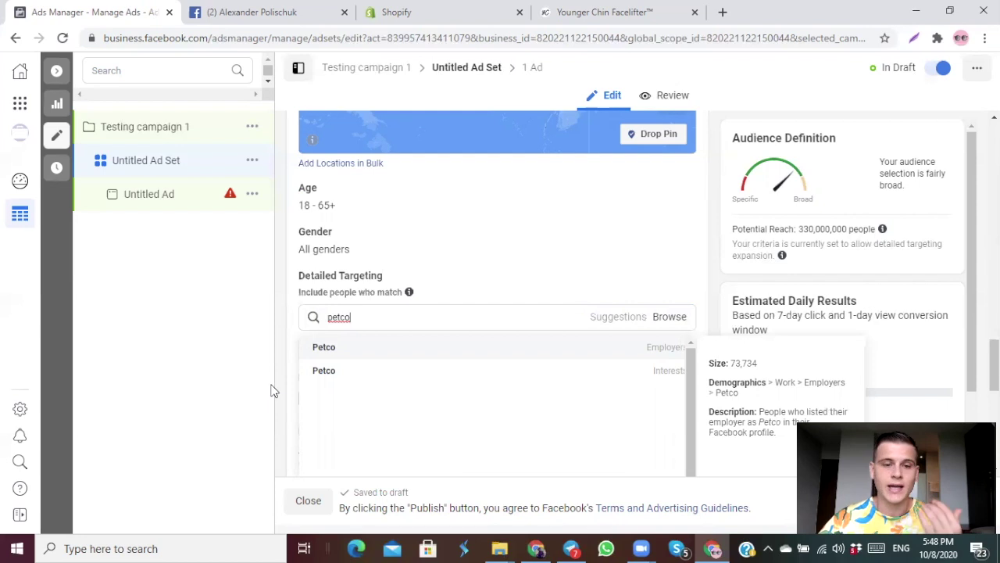
{"action": "left_click", "coordinate": [392, 375]}
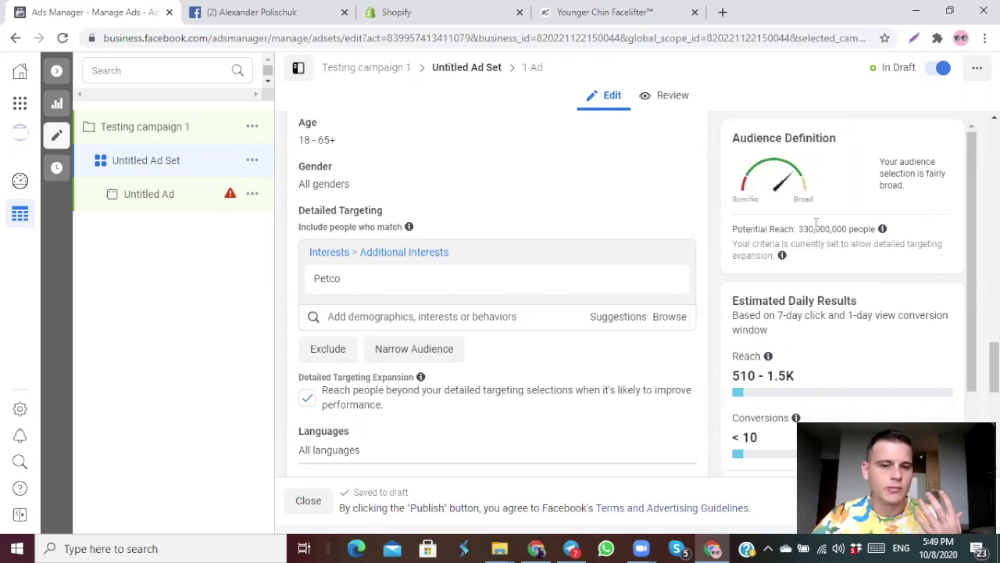
{"action": "left_click", "coordinate": [309, 400]}
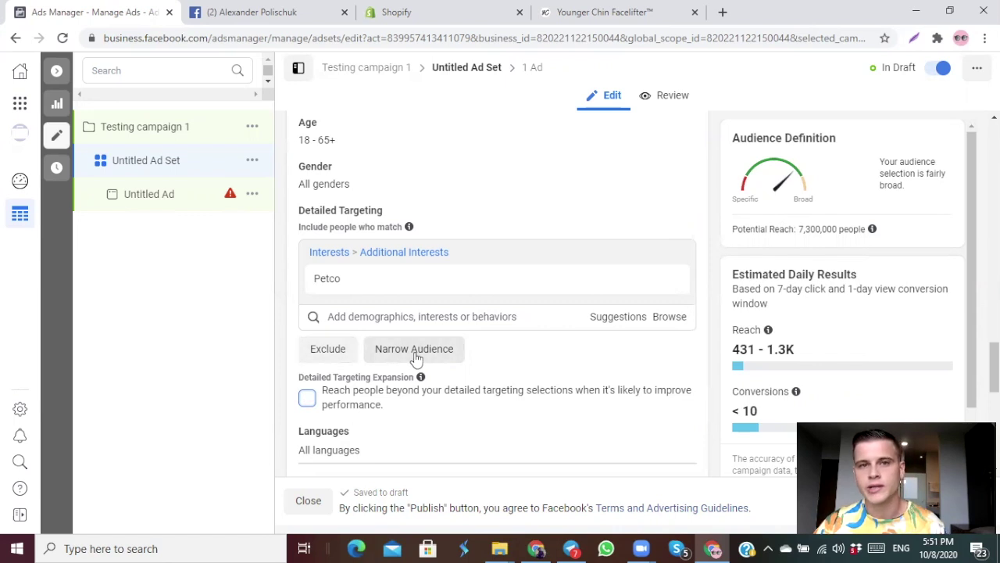
Step: Exclude people who match the Cats interest from the audience
{"action": "left_click", "coordinate": [328, 352]}
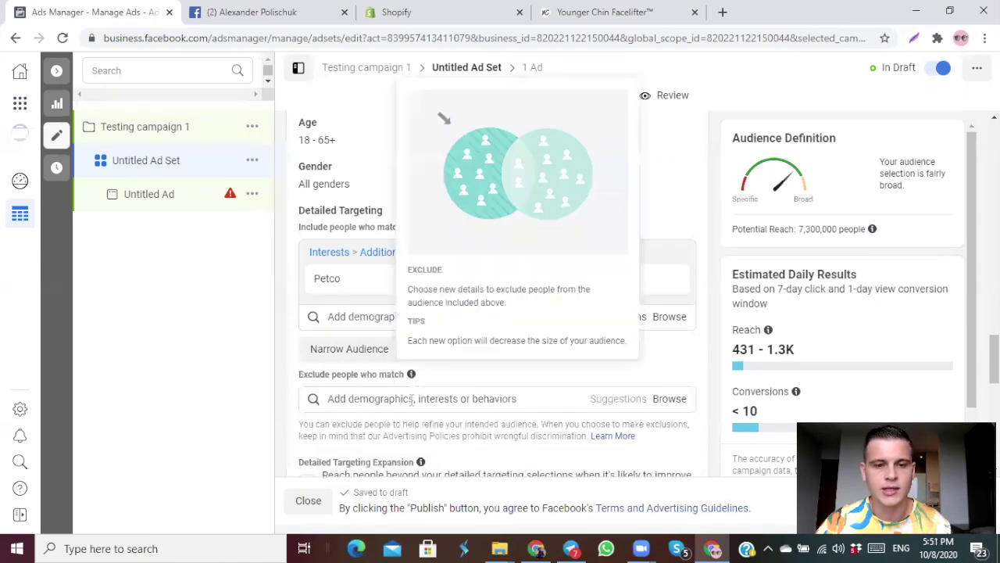
{"action": "type", "text": "cats"}
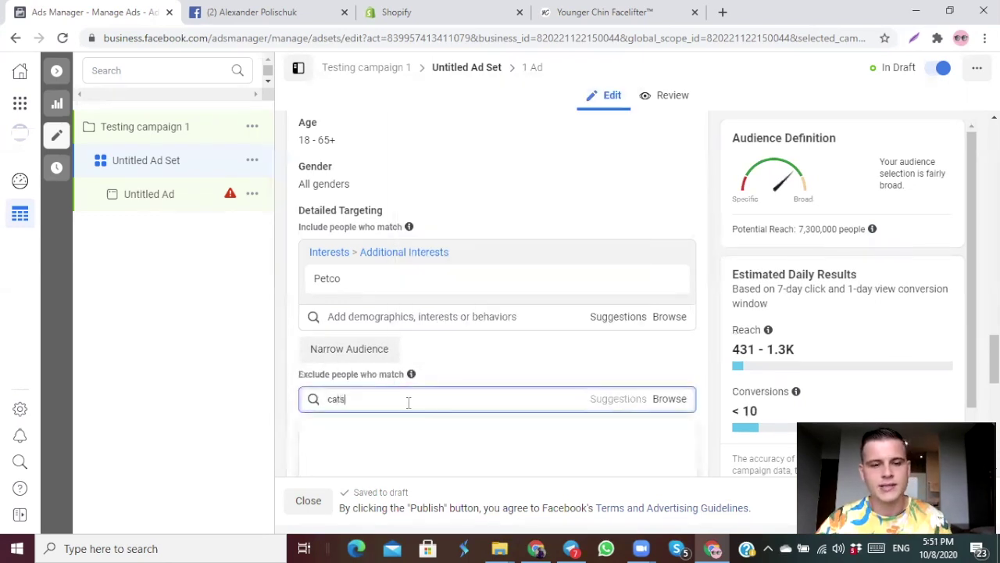
{"action": "left_click", "coordinate": [408, 434]}
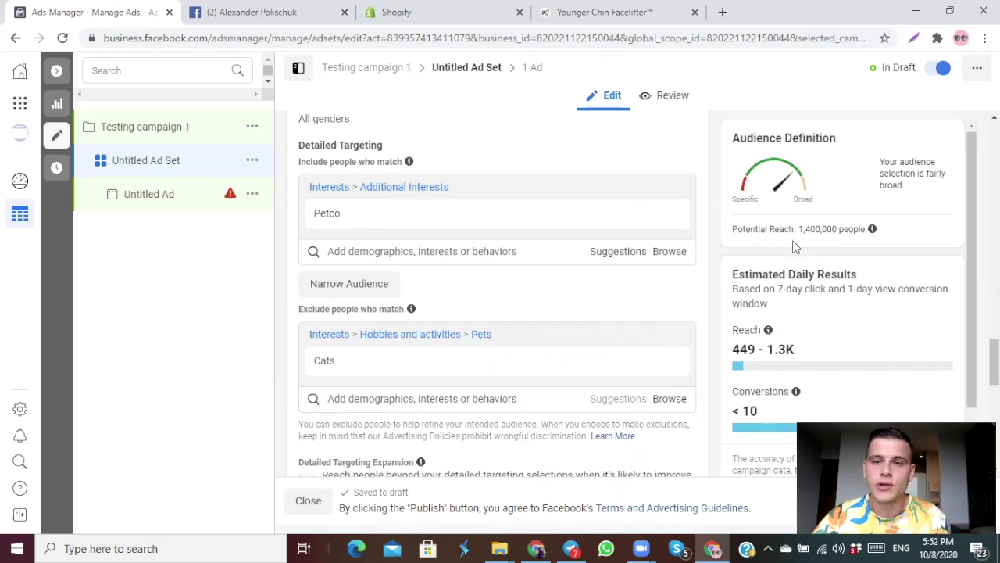
Step: Narrow the audience to people who must also match the Dogs interest
{"action": "left_click", "coordinate": [387, 286]}
{"action": "left_click", "coordinate": [440, 304]}
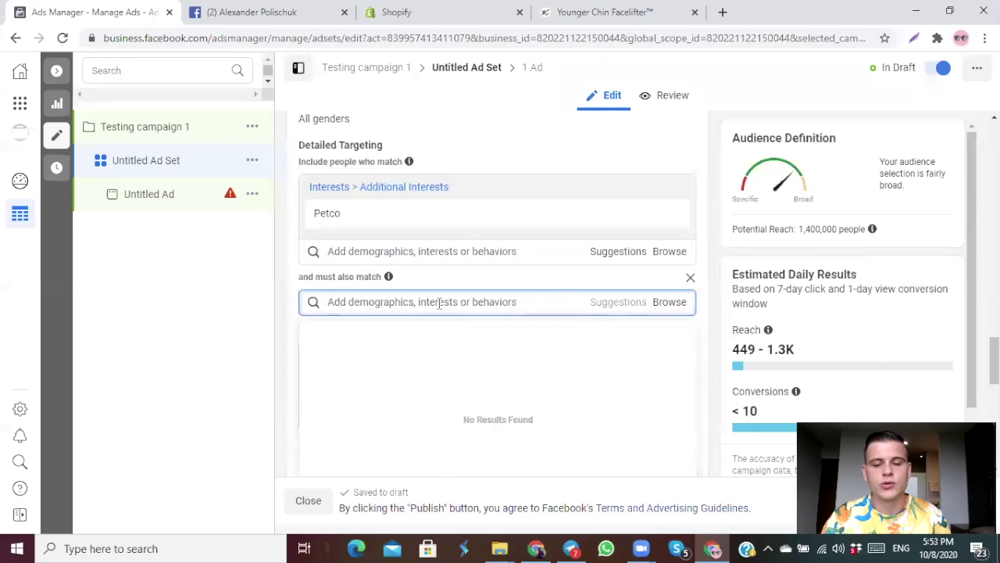
{"action": "type", "text": "dogs"}
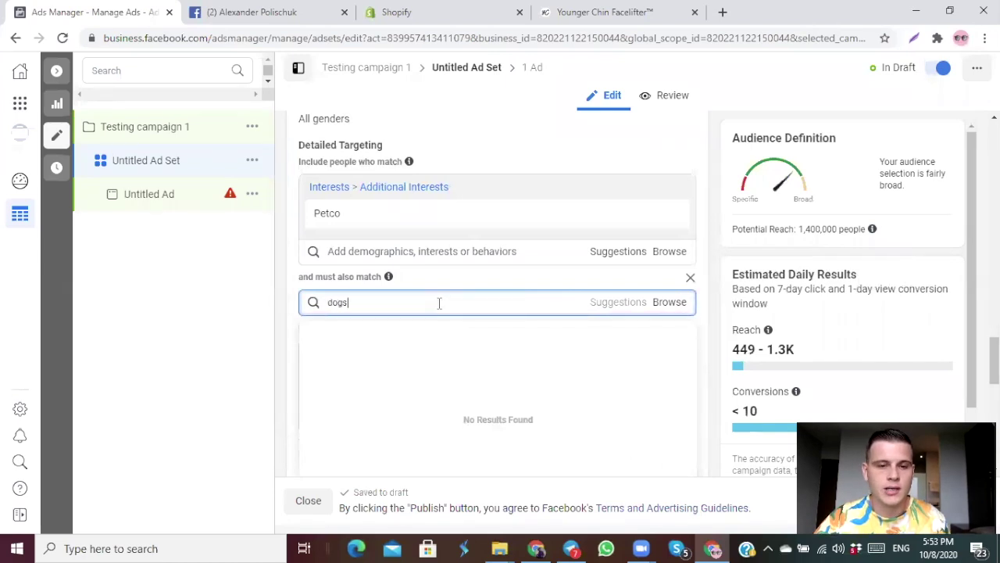
{"action": "left_click", "coordinate": [428, 331]}
{"action": "left_click", "coordinate": [289, 274]}
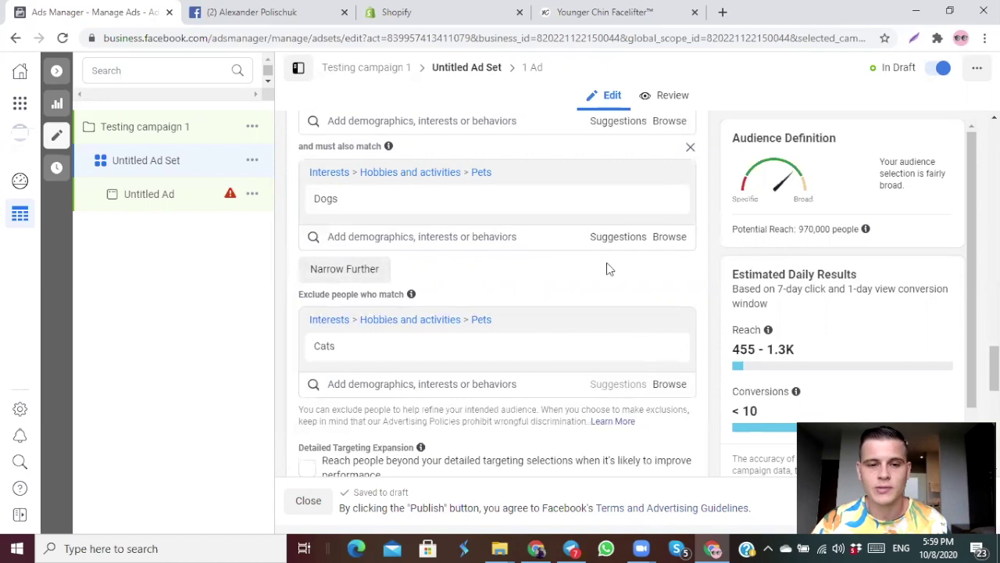
Step: Remove the Dogs narrowing condition and the Cats exclusion from the detailed targeting
{"action": "scroll", "coordinate": [668, 244], "scroll_direction": "up", "scroll_amount": 1}
{"action": "left_click", "coordinate": [690, 221]}
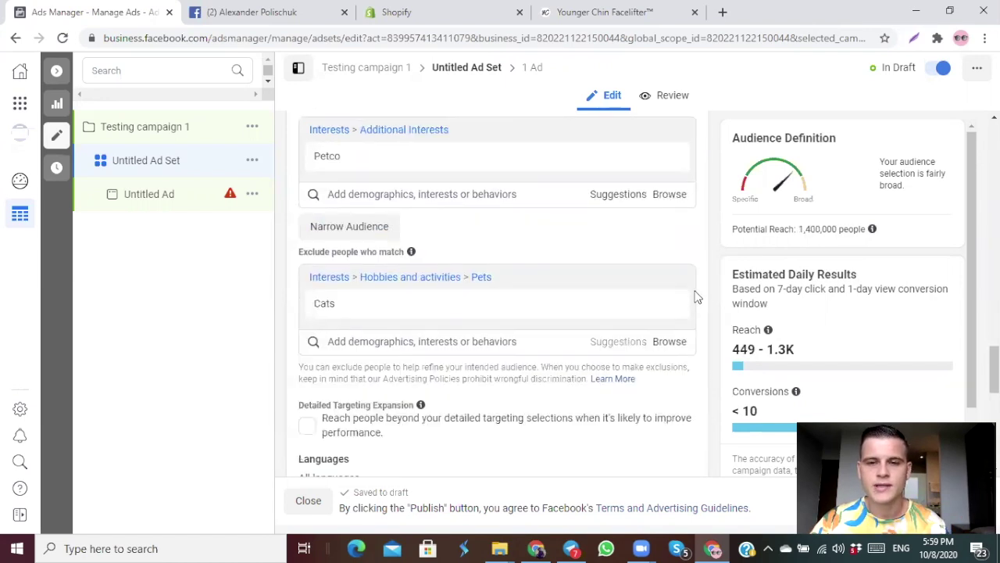
{"action": "left_click", "coordinate": [670, 280]}
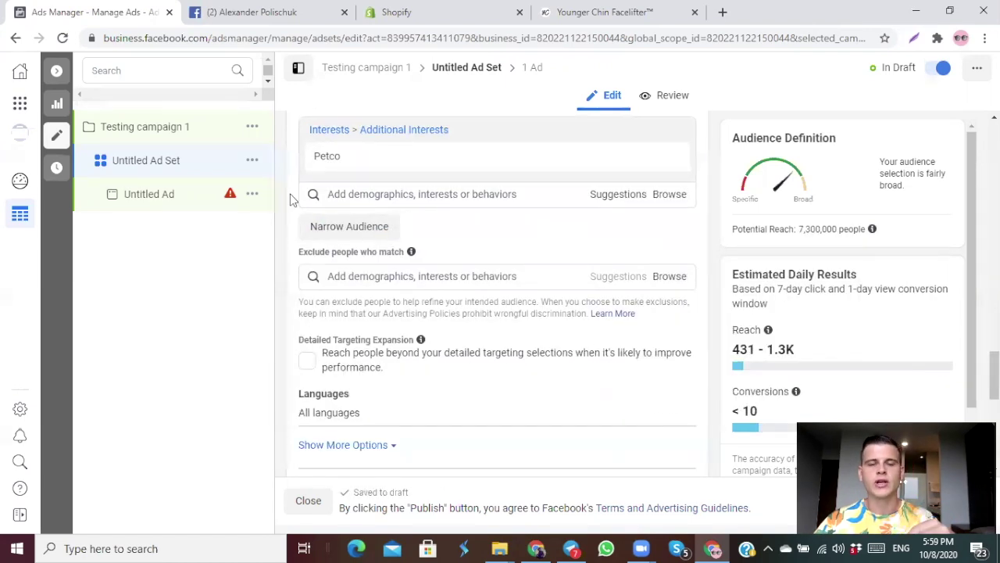
Step: Copy the name of the Petco interest and rename the ad set as Petco
{"action": "mouse_move", "coordinate": [350, 168]}
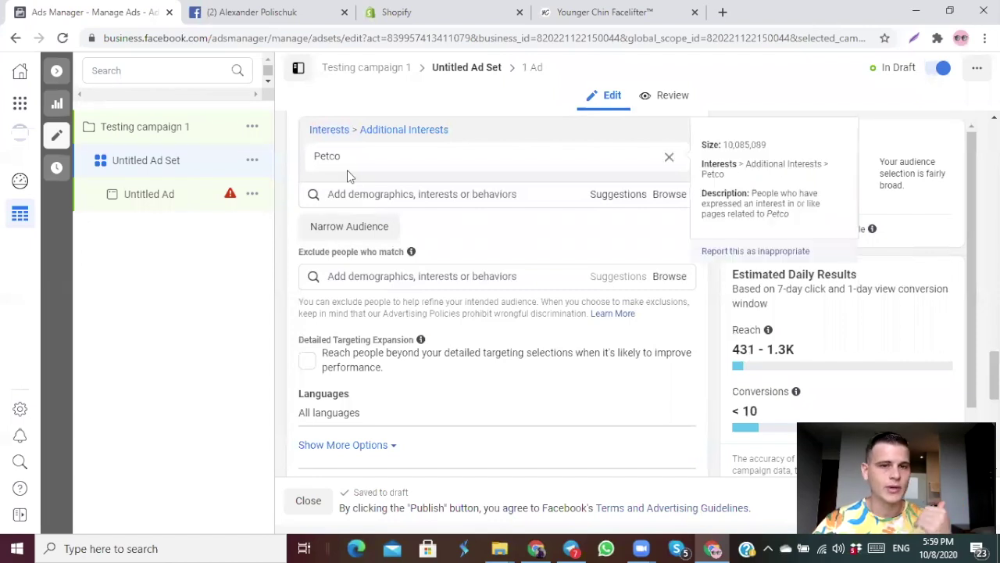
{"action": "left_click_drag", "start_coordinate": [352, 161], "coordinate": [319, 159]}
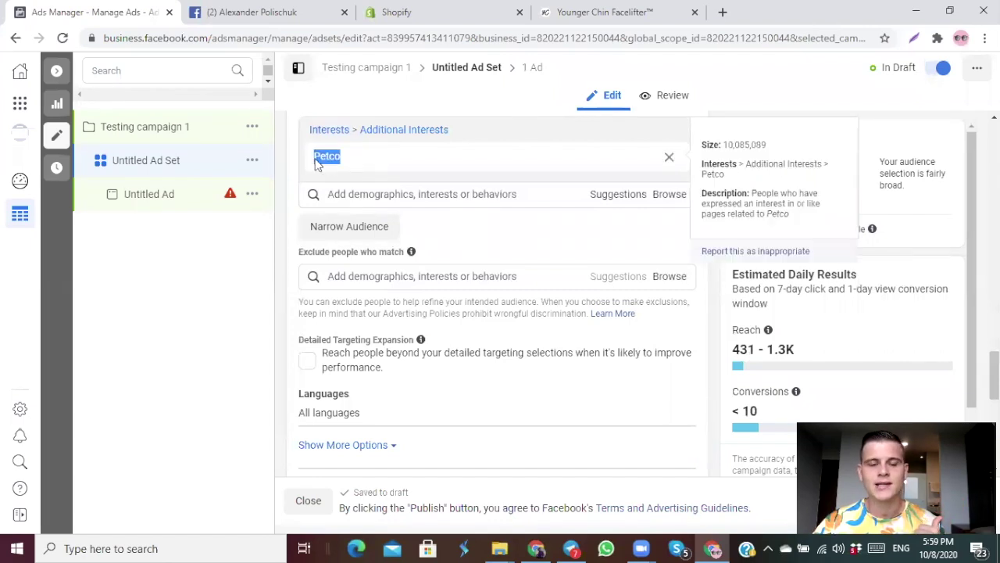
{"action": "right_click", "coordinate": [325, 162]}
{"action": "left_click", "coordinate": [344, 167]}
{"action": "scroll", "coordinate": [286, 172], "scroll_direction": "up", "scroll_amount": 5}
{"action": "scroll", "coordinate": [288, 170], "scroll_direction": "up", "scroll_amount": 8}
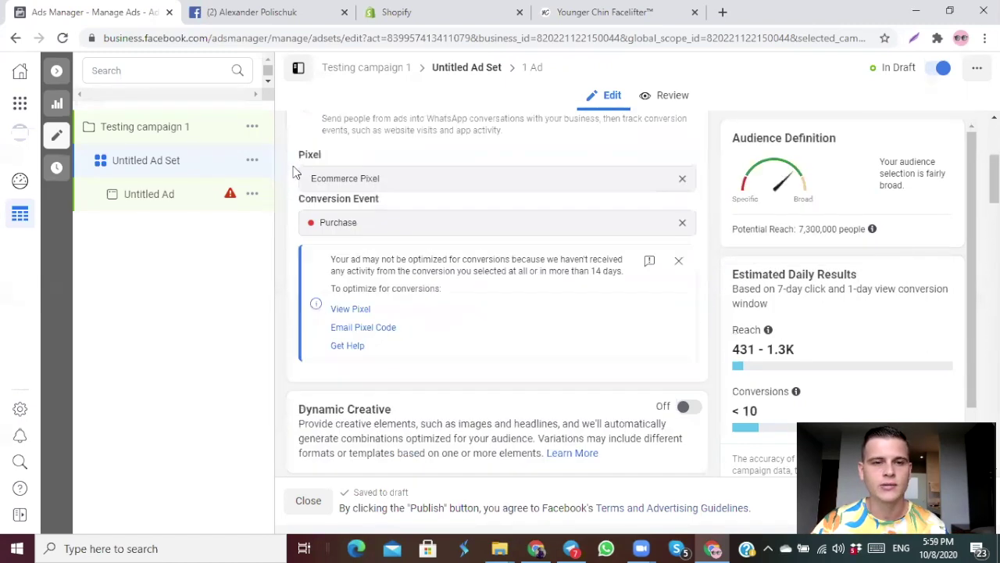
{"action": "triple_click", "coordinate": [301, 158]}
{"action": "key", "text": "ctrl+v"}
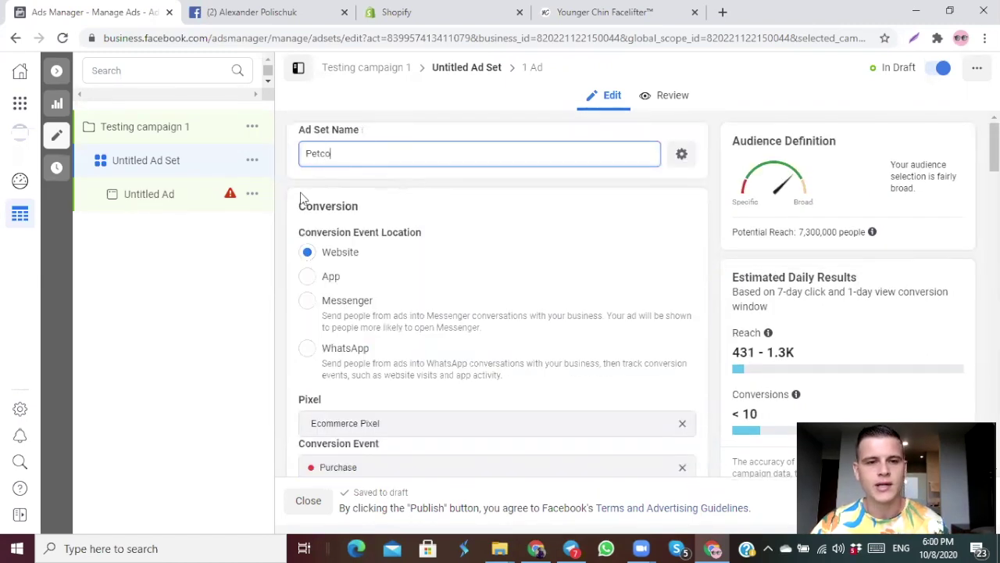
Step: Try restricting the audience's languages, adding Hebrew and removing it again
{"action": "scroll", "coordinate": [286, 205], "scroll_direction": "down", "scroll_amount": 15}
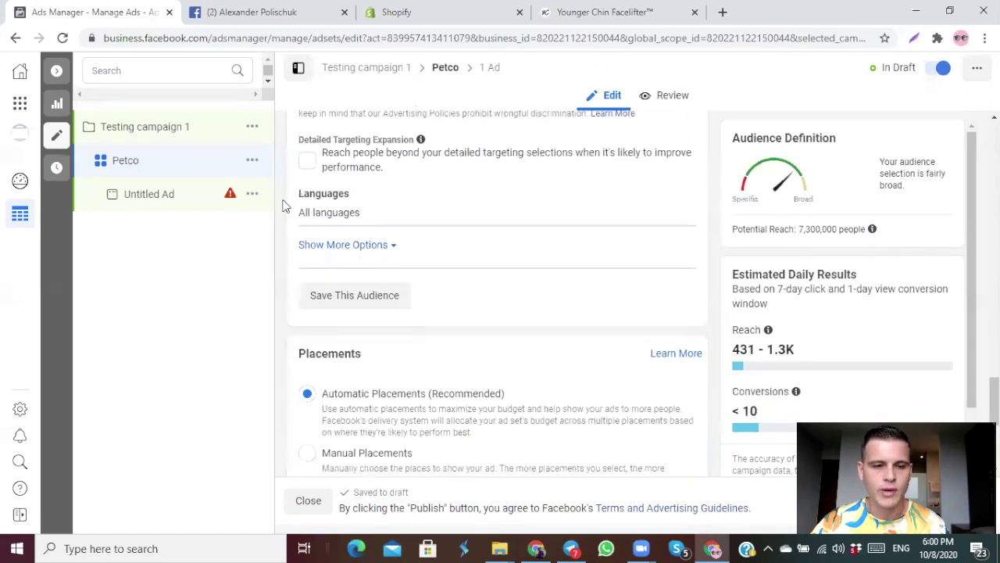
{"action": "scroll", "coordinate": [289, 223], "scroll_direction": "down", "scroll_amount": 2}
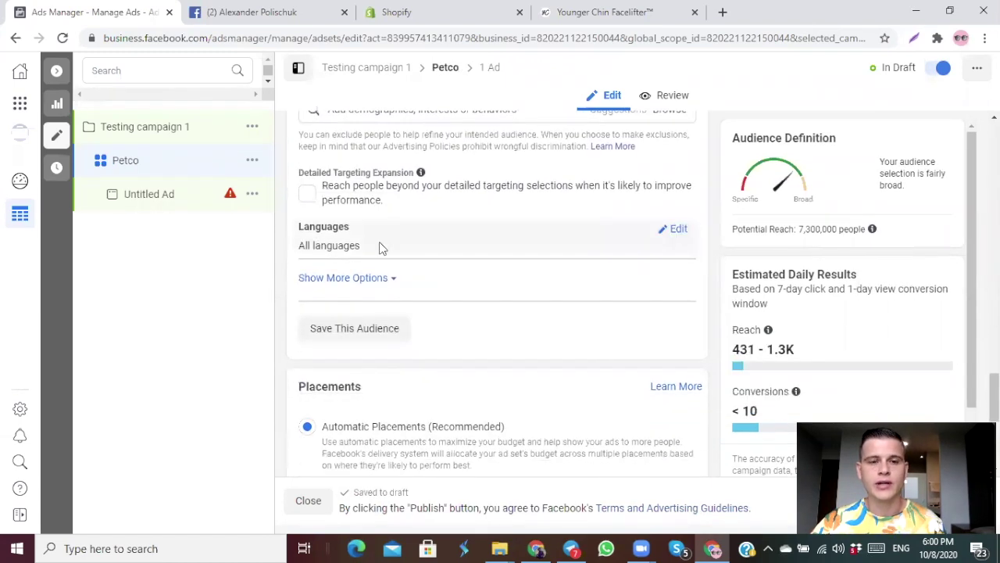
{"action": "left_click", "coordinate": [675, 229]}
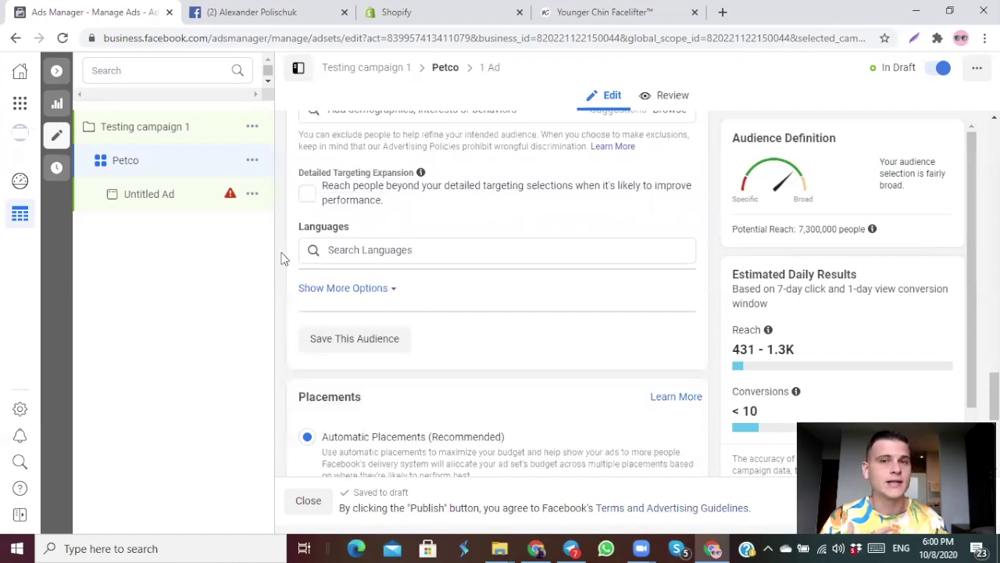
{"action": "left_click", "coordinate": [329, 250]}
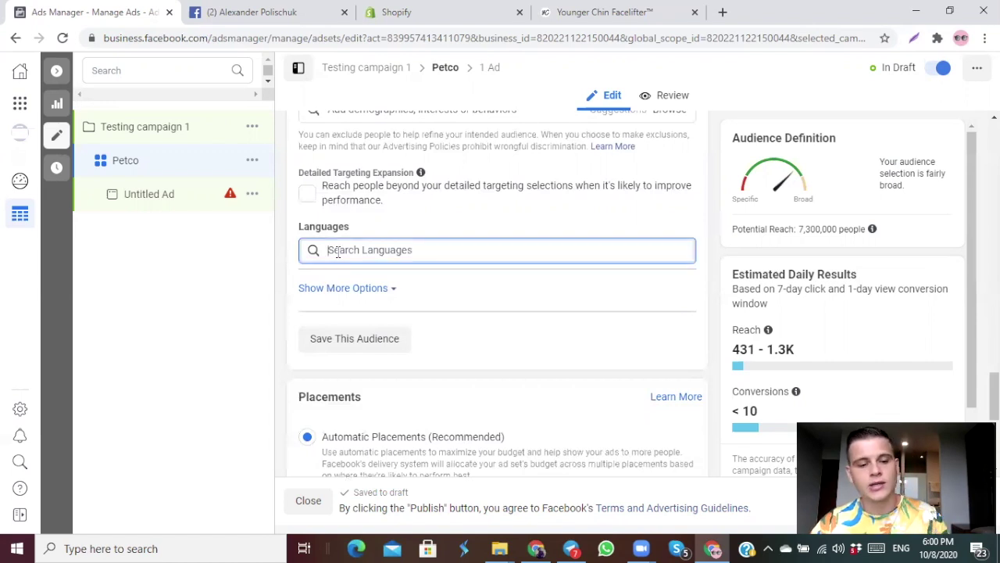
{"action": "type", "text": "engli"}
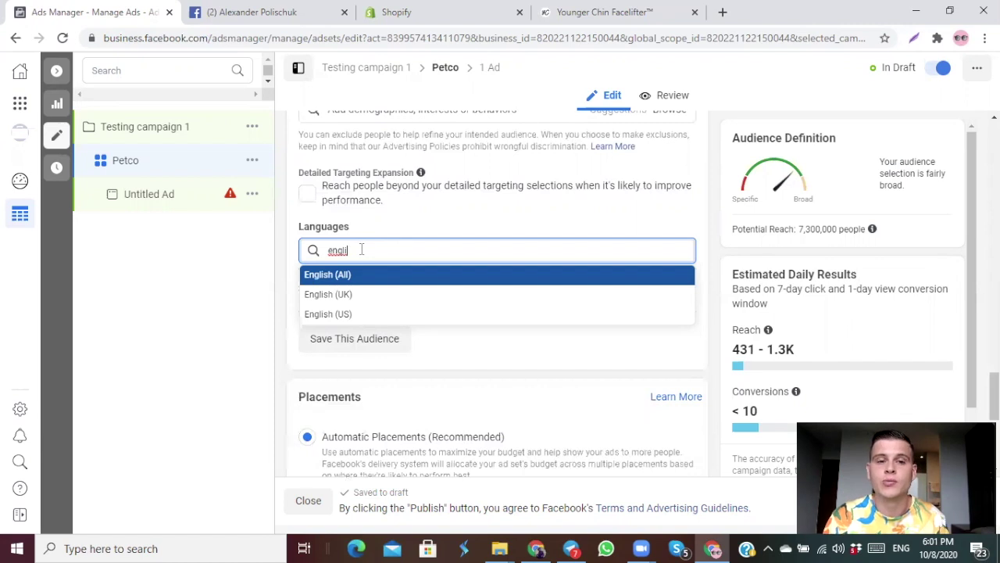
{"action": "double_click", "coordinate": [361, 249]}
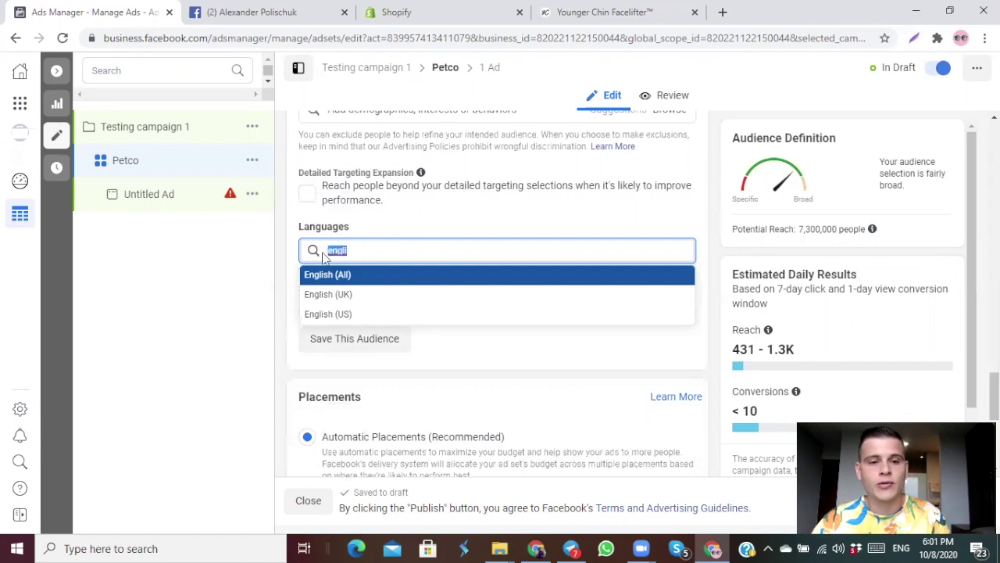
{"action": "type", "text": "hebr"}
{"action": "left_click", "coordinate": [362, 275]}
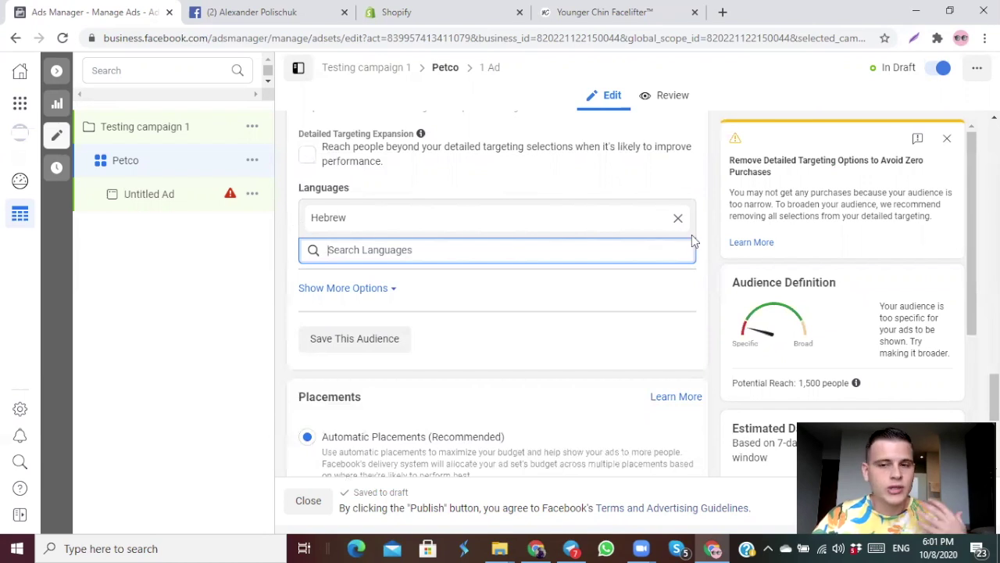
{"action": "left_click", "coordinate": [678, 218]}
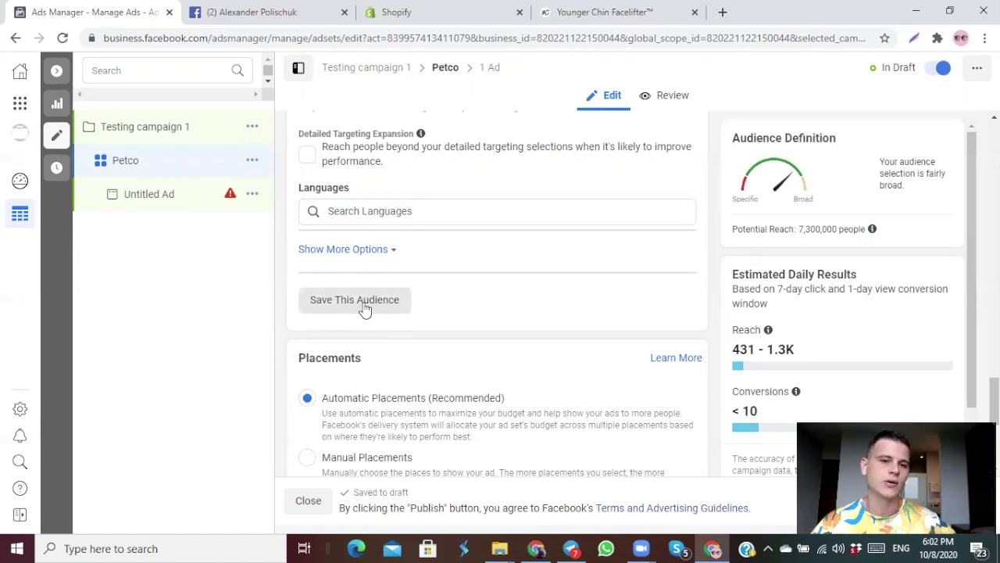
Step: Switch the ad set to manual placements and review the platforms and feed placements offered
{"action": "scroll", "coordinate": [364, 308], "scroll_direction": "down", "scroll_amount": 1}
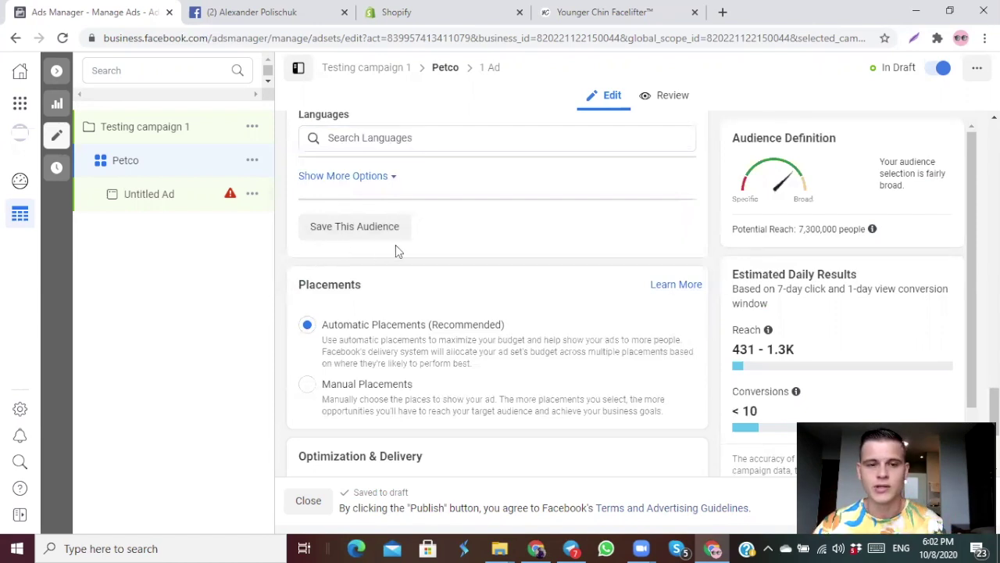
{"action": "scroll", "coordinate": [338, 239], "scroll_direction": "down", "scroll_amount": 1}
{"action": "scroll", "coordinate": [338, 239], "scroll_direction": "down", "scroll_amount": 1}
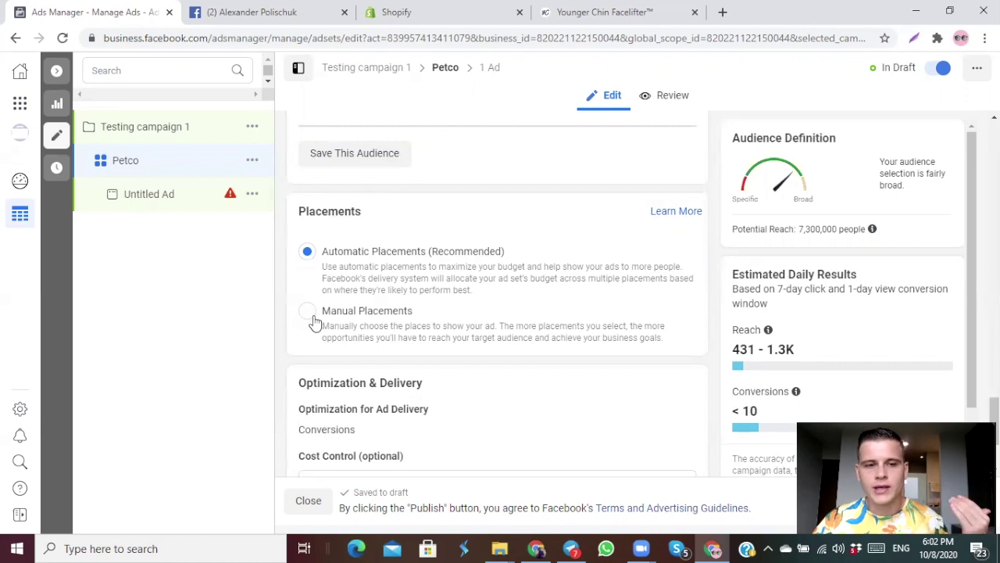
{"action": "left_click", "coordinate": [345, 307]}
{"action": "scroll", "coordinate": [347, 299], "scroll_direction": "down", "scroll_amount": 4}
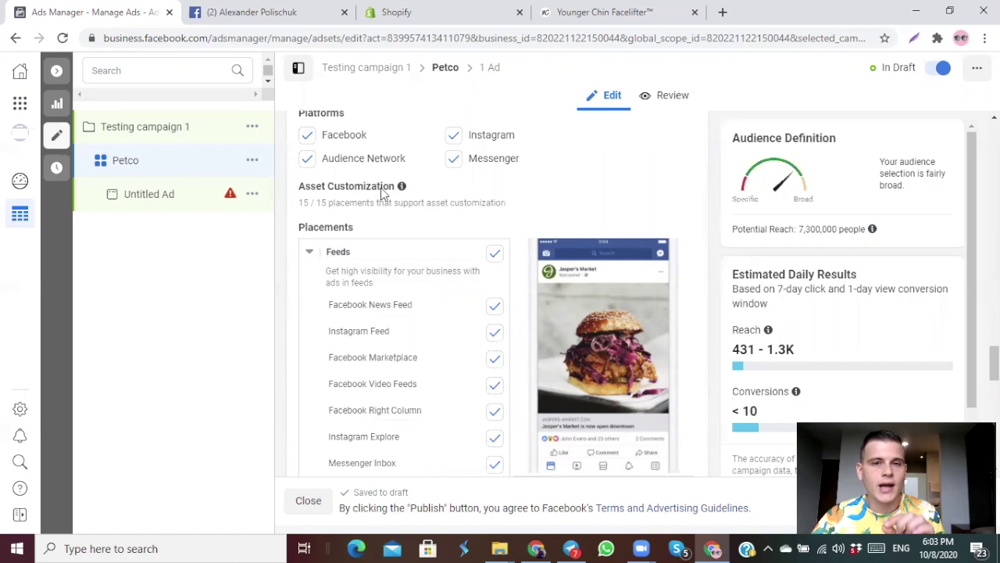
{"action": "scroll", "coordinate": [406, 250], "scroll_direction": "down", "scroll_amount": 1}
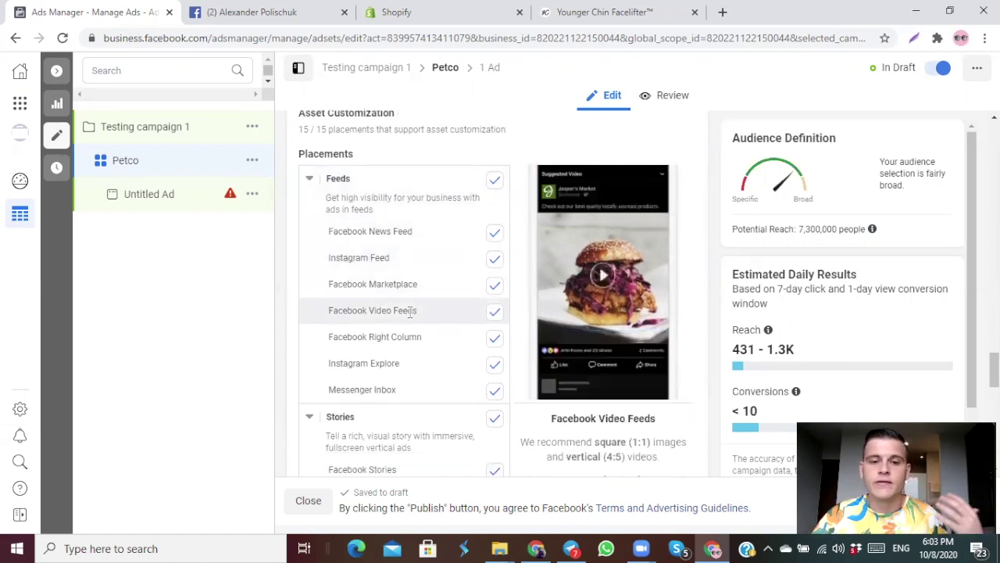
Step: Check which device types can be chosen for the manual placements
{"action": "scroll", "coordinate": [418, 309], "scroll_direction": "up", "scroll_amount": 3}
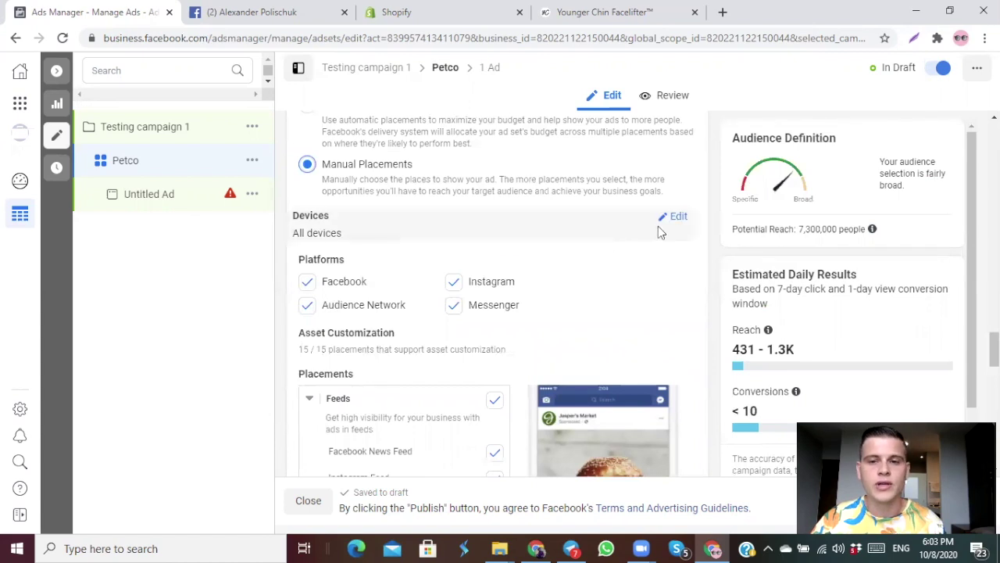
{"action": "left_click", "coordinate": [678, 218]}
{"action": "left_click", "coordinate": [461, 240]}
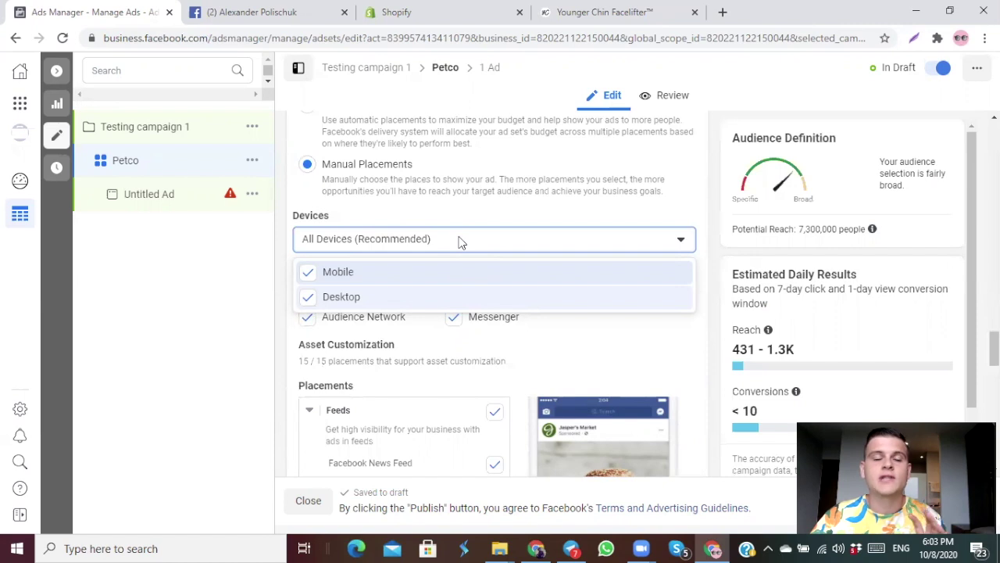
{"action": "left_click", "coordinate": [457, 242]}
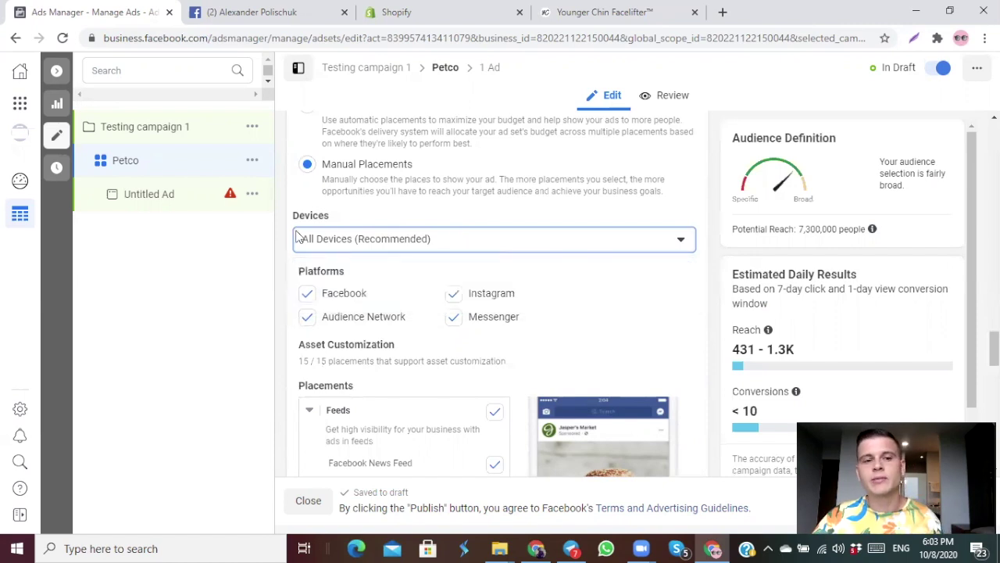
Step: Set the ad set back to automatic placements
{"action": "scroll", "coordinate": [306, 239], "scroll_direction": "up", "scroll_amount": 1}
{"action": "scroll", "coordinate": [307, 238], "scroll_direction": "up", "scroll_amount": 1}
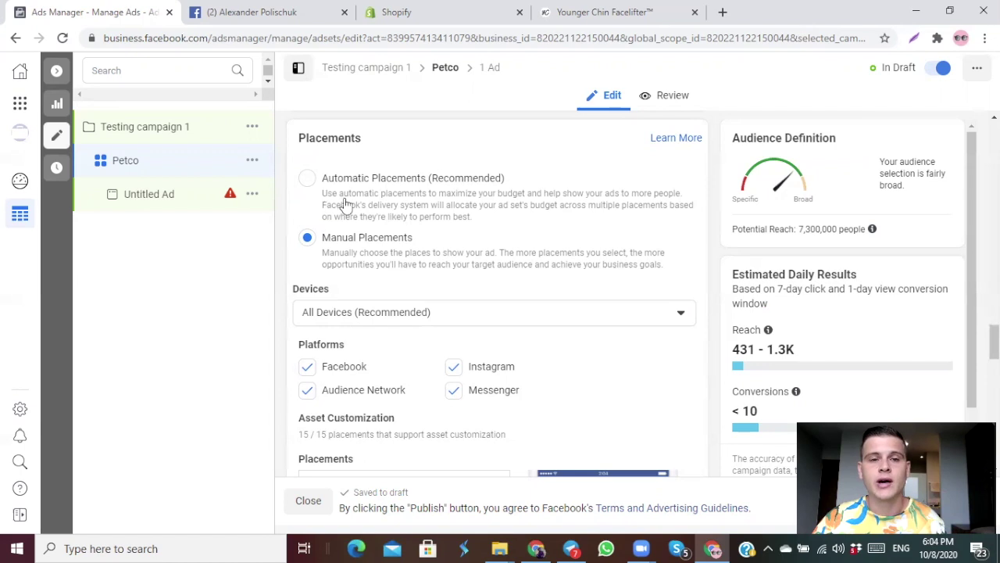
{"action": "left_click", "coordinate": [312, 183]}
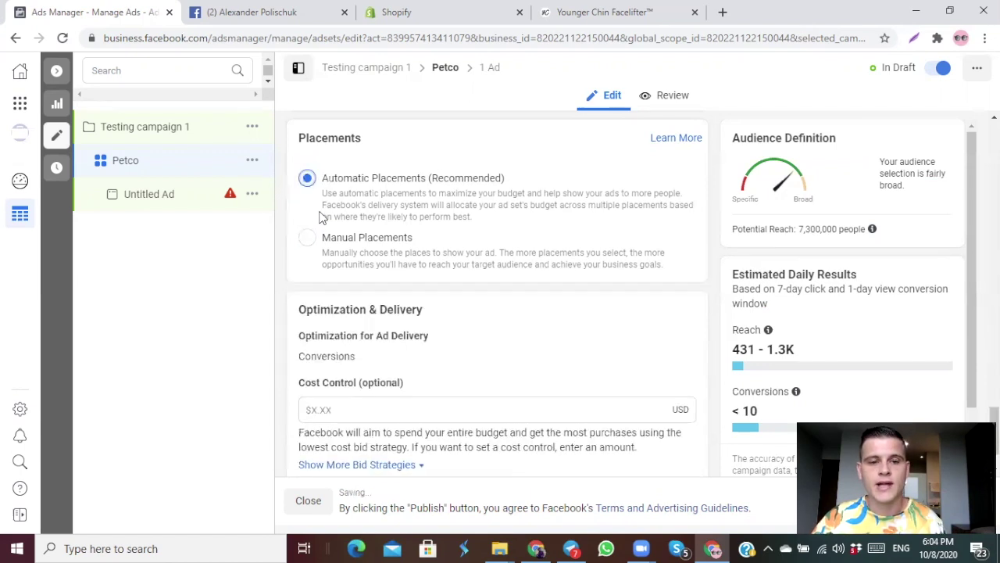
Step: Open the untitled ad in the Petco ad set and rename it Image 1
{"action": "scroll", "coordinate": [344, 227], "scroll_direction": "down", "scroll_amount": 1}
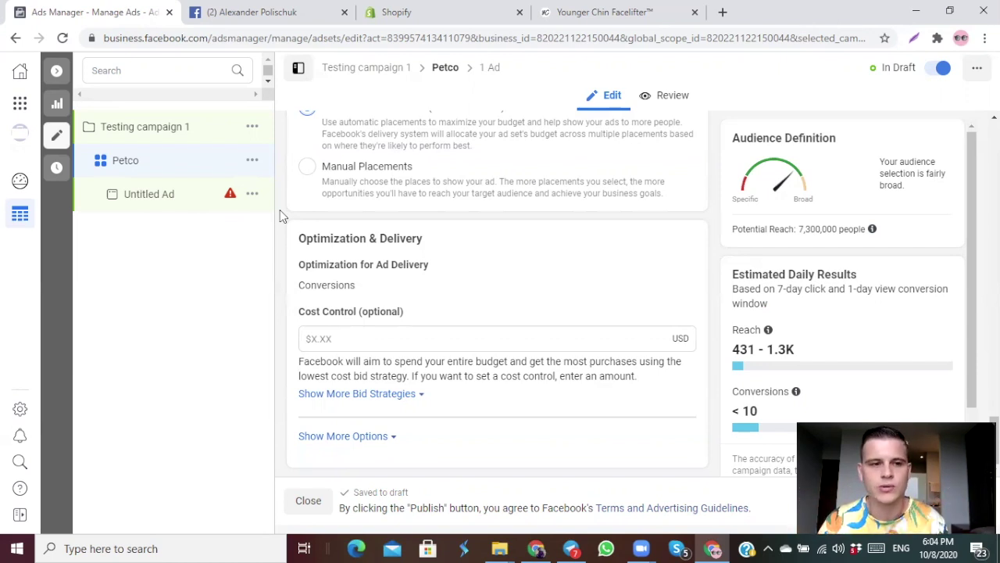
{"action": "left_click", "coordinate": [168, 196]}
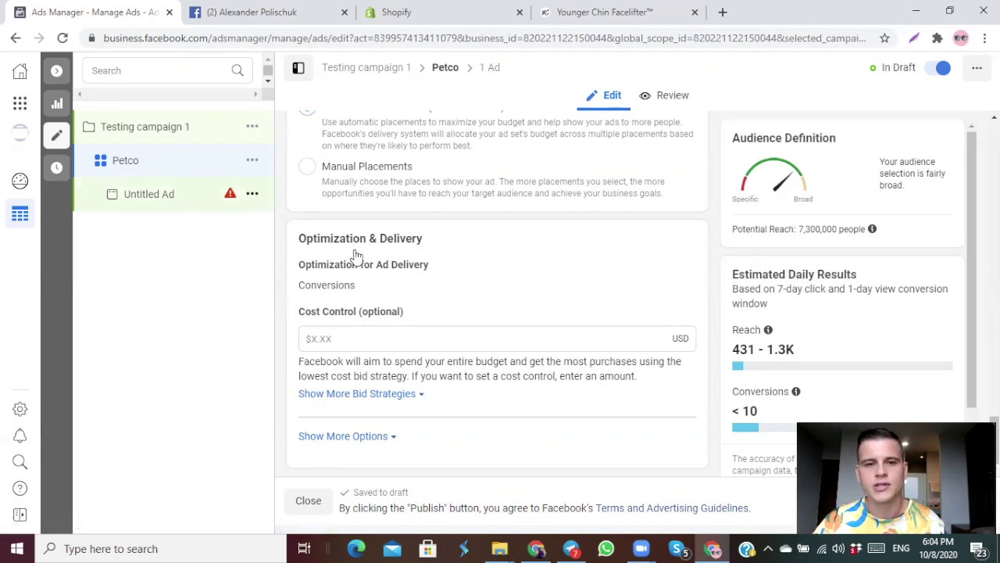
{"action": "left_click_drag", "start_coordinate": [393, 157], "coordinate": [301, 150]}
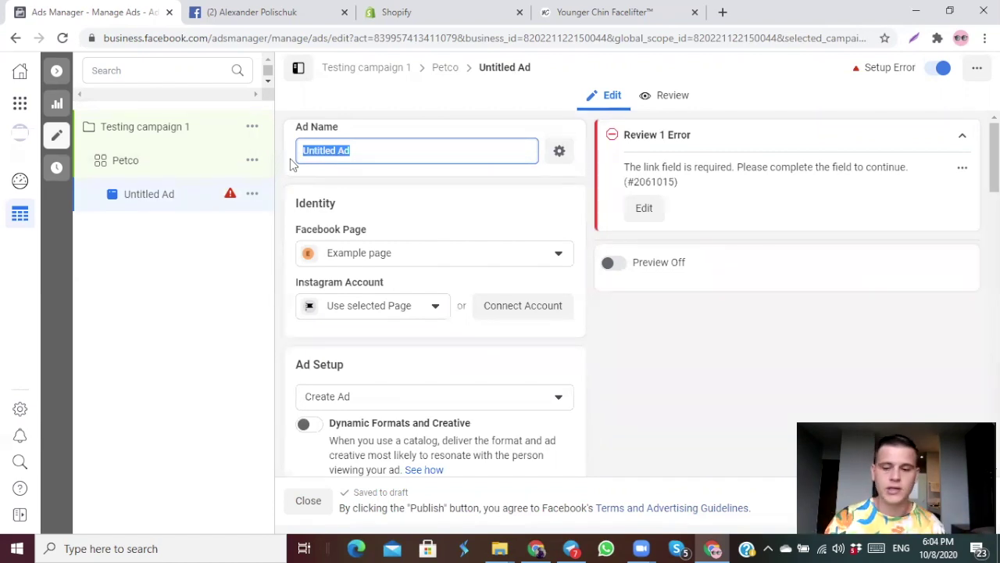
{"action": "type", "text": "Image 1"}
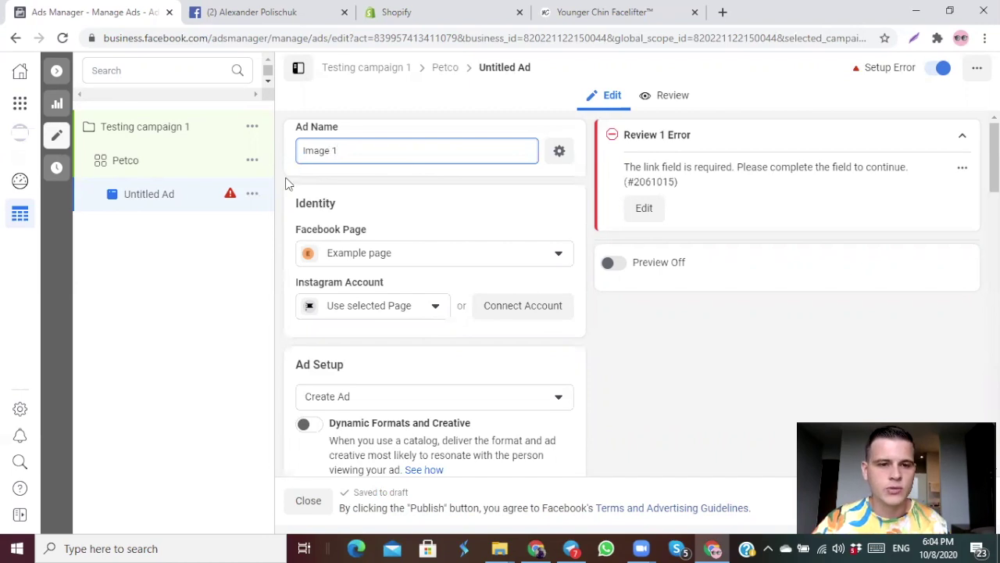
{"action": "left_click", "coordinate": [297, 226]}
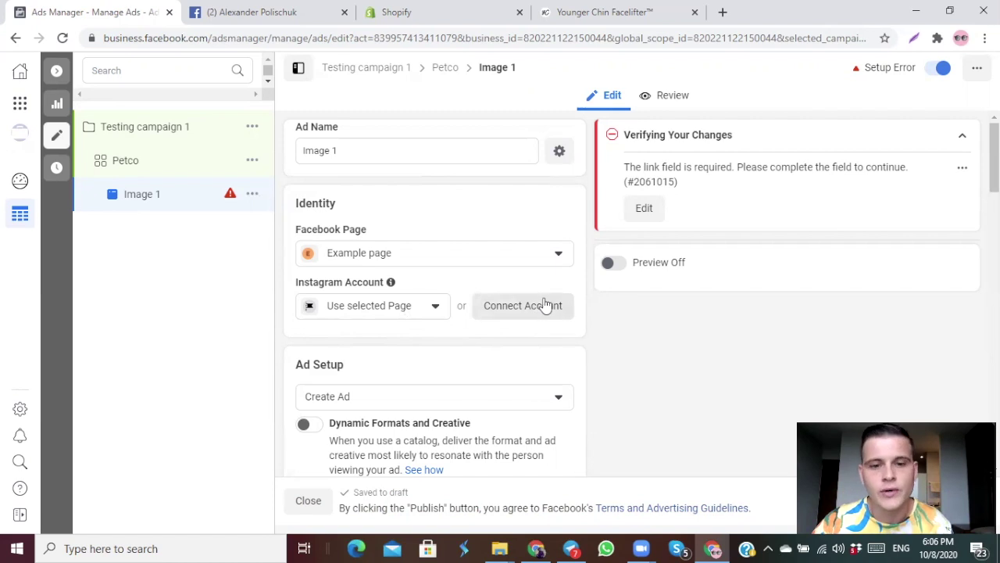
Step: Add the 1000 × 1000 account image of the dog with the coloured discs as the ad's media
{"action": "scroll", "coordinate": [357, 276], "scroll_direction": "down", "scroll_amount": 3}
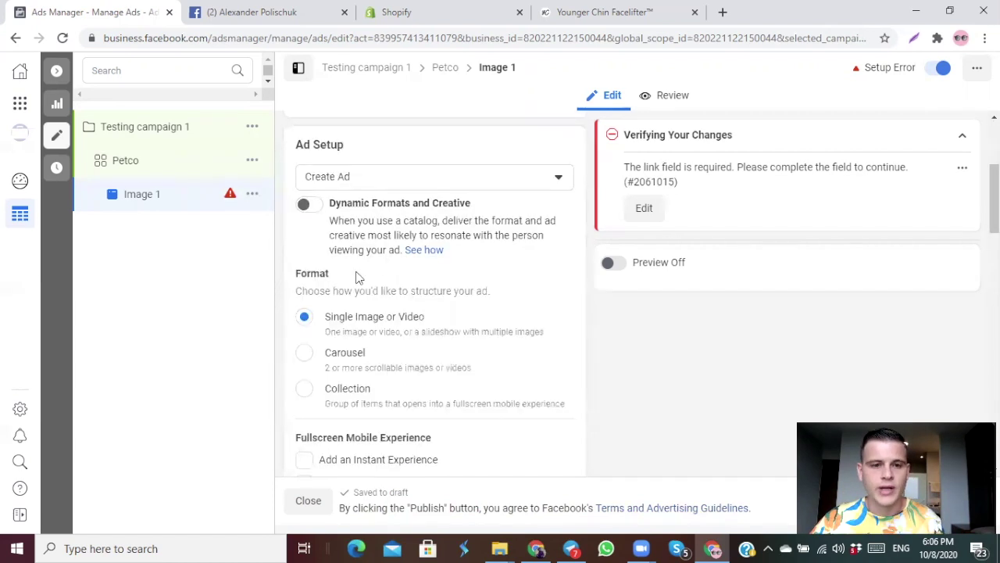
{"action": "scroll", "coordinate": [344, 272], "scroll_direction": "down", "scroll_amount": 1}
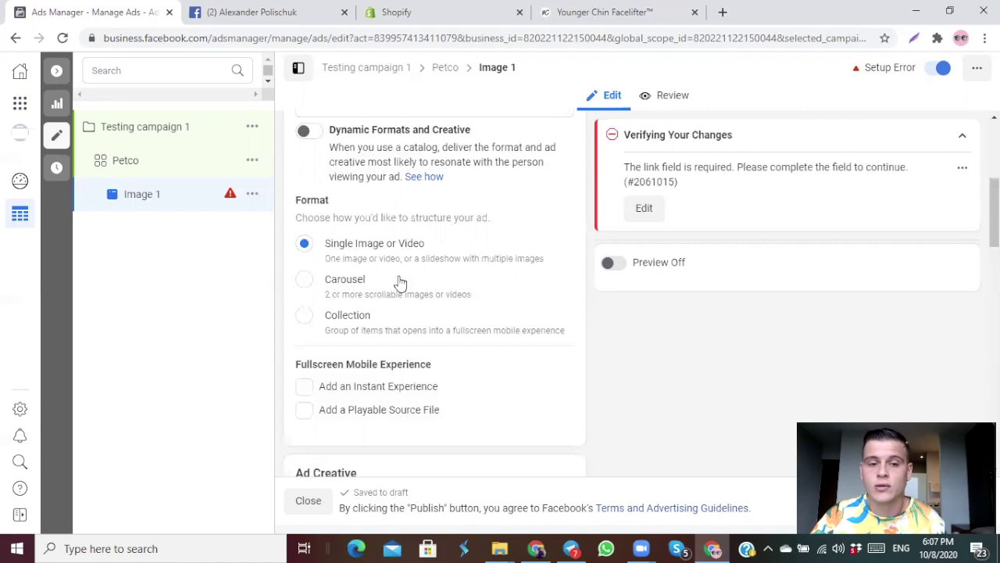
{"action": "scroll", "coordinate": [519, 314], "scroll_direction": "down", "scroll_amount": 5}
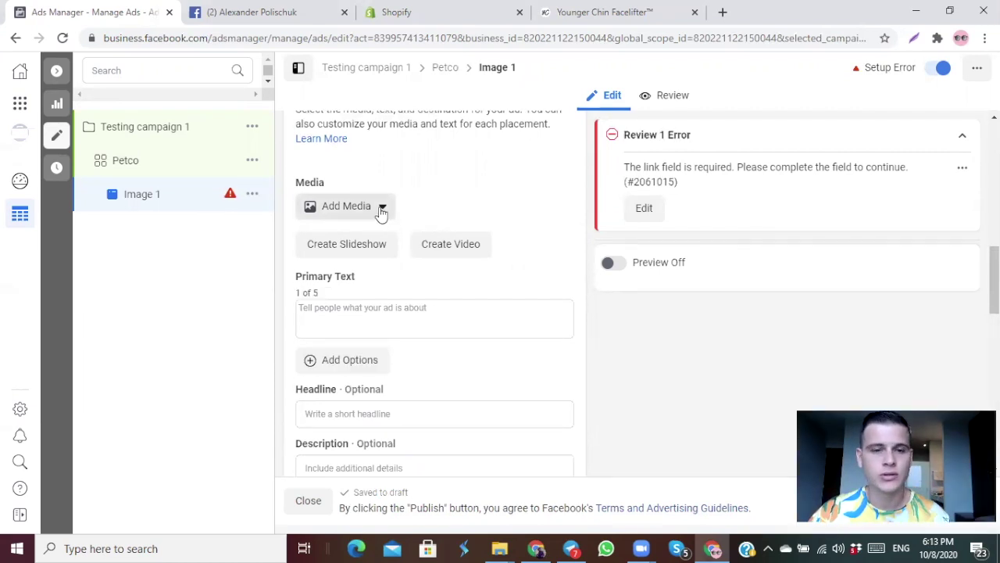
{"action": "left_click", "coordinate": [382, 209]}
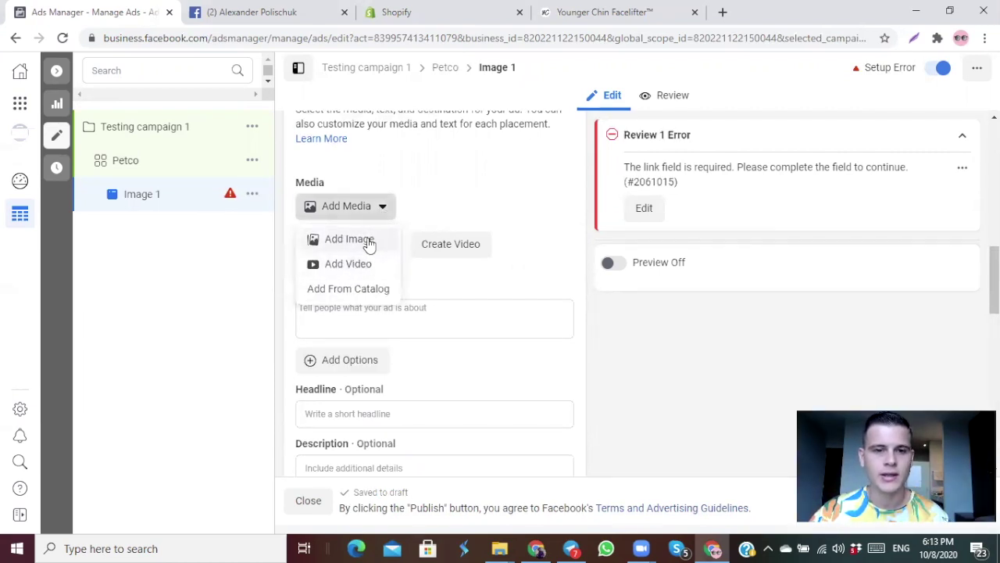
{"action": "left_click", "coordinate": [372, 241]}
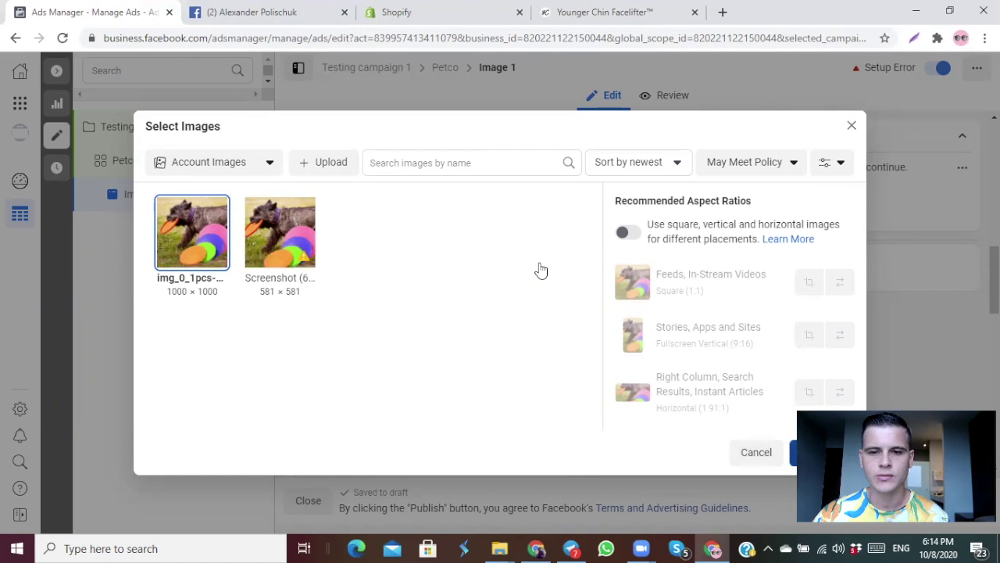
{"action": "key", "text": "Escape"}
Step: Enter the ad's primary text "Your dog will never be bored again with this toy!"
{"action": "scroll", "coordinate": [291, 322], "scroll_direction": "down", "scroll_amount": 2}
{"action": "left_click", "coordinate": [315, 200]}
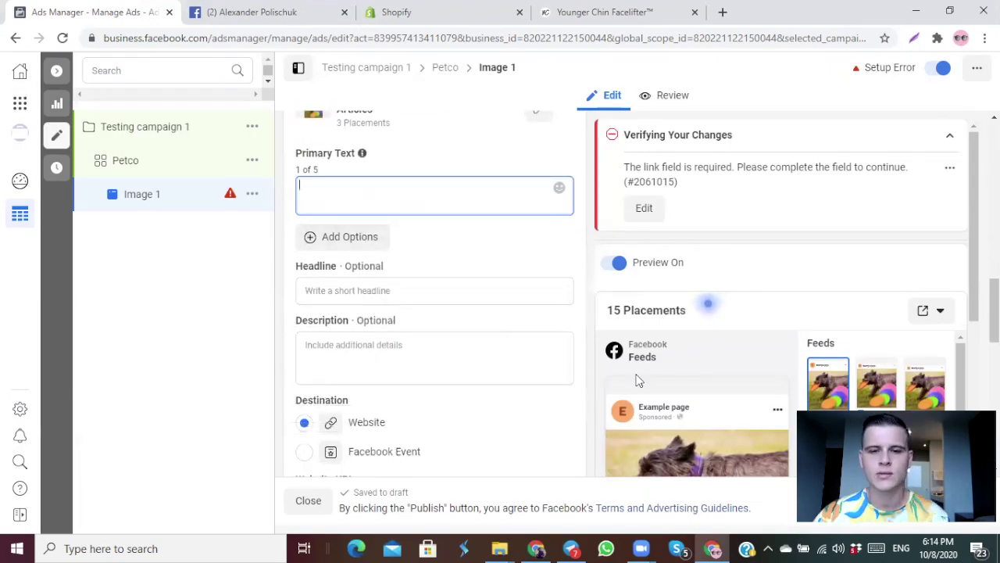
{"action": "scroll", "coordinate": [655, 381], "scroll_direction": "down", "scroll_amount": 1}
{"action": "scroll", "coordinate": [646, 322], "scroll_direction": "down", "scroll_amount": 1}
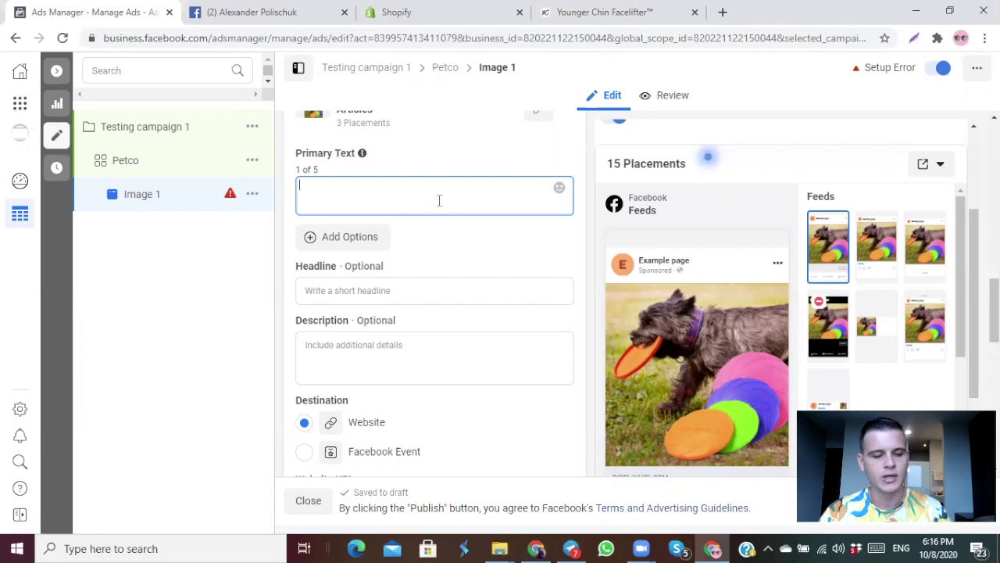
{"action": "type", "text": "Your dog "}
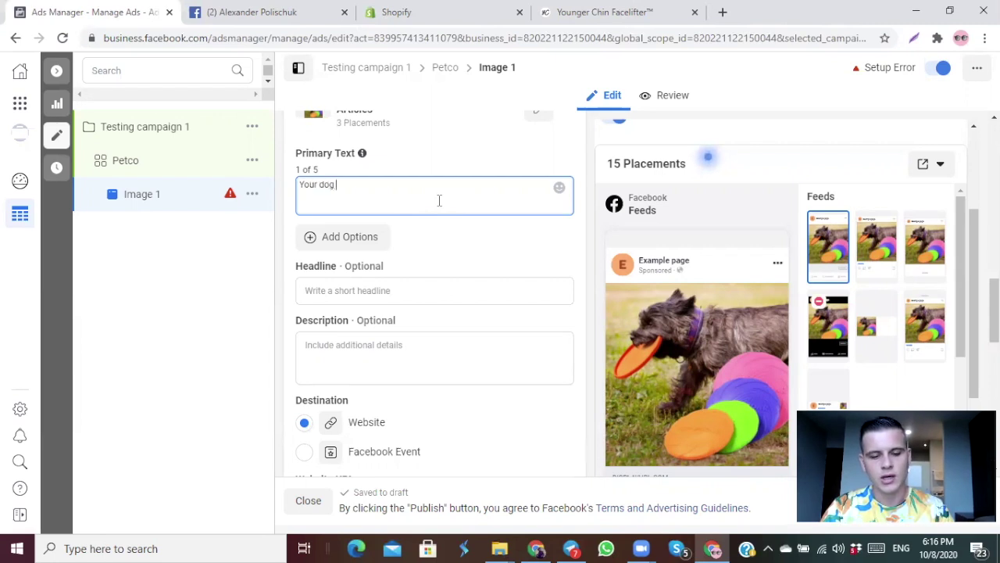
{"action": "type", "text": "will never be "}
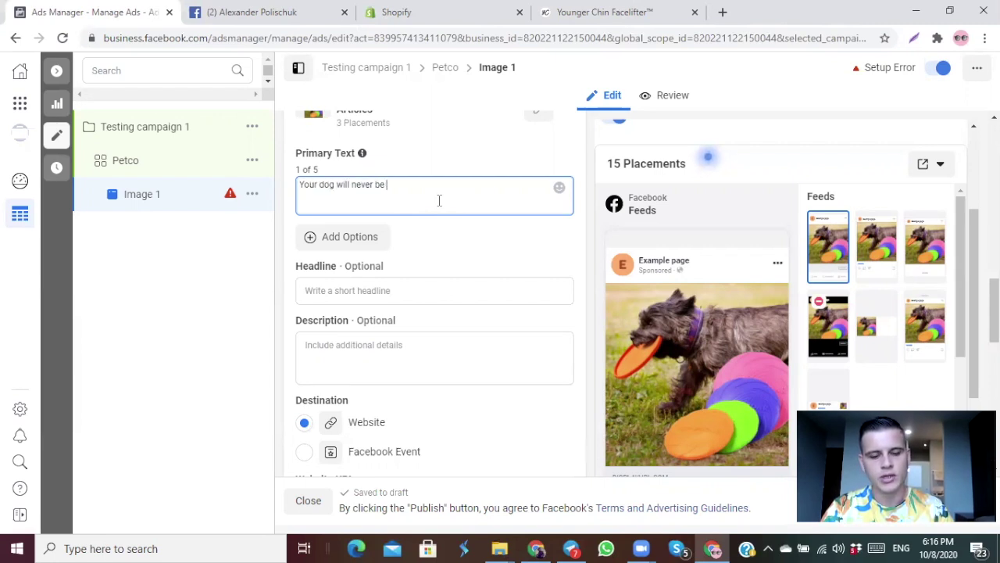
{"action": "type", "text": "bored again with this toy!"}
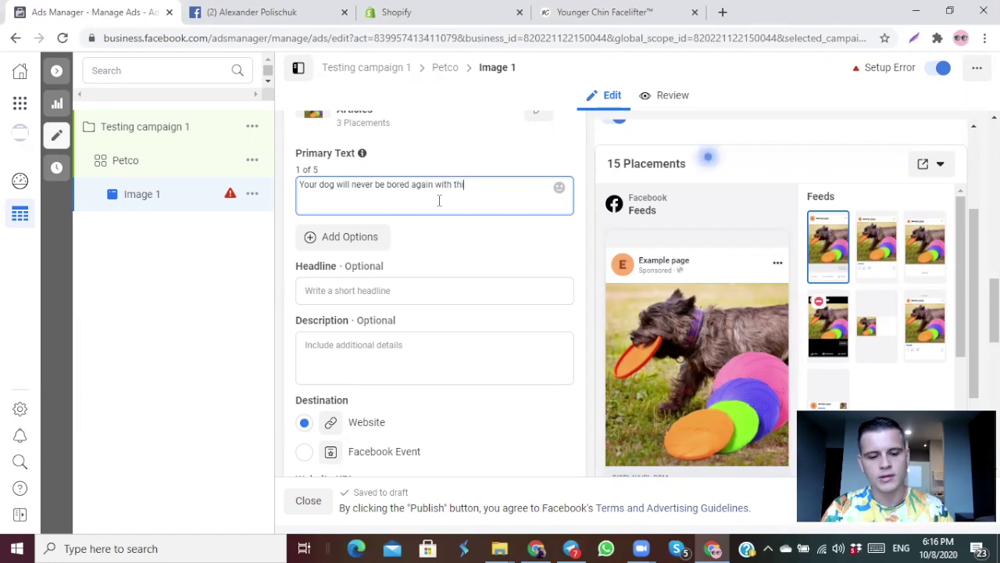
Step: Insert an animal emoji at the end of the ad's primary text
{"action": "left_click", "coordinate": [558, 188]}
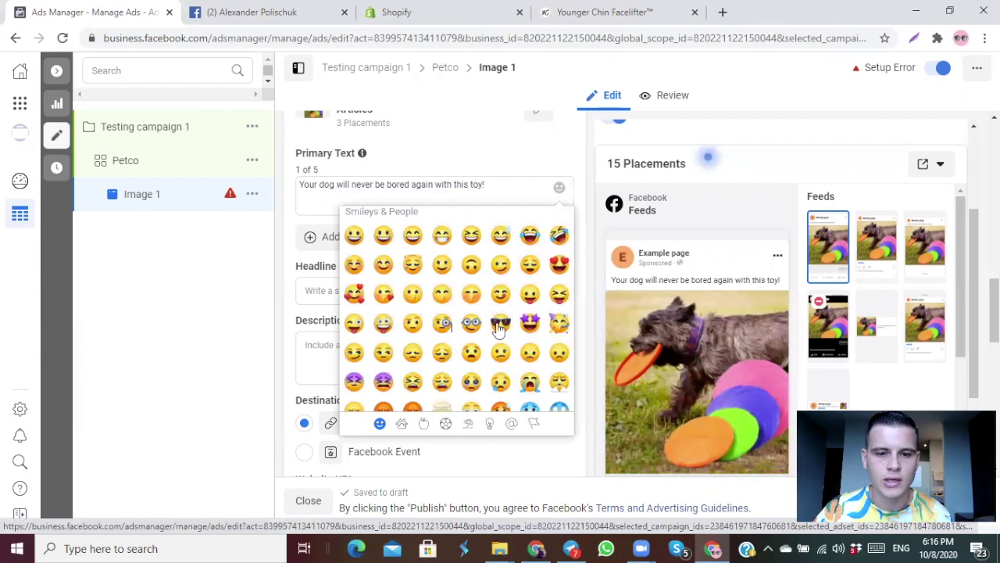
{"action": "scroll", "coordinate": [524, 290], "scroll_direction": "down", "scroll_amount": 3}
{"action": "left_click", "coordinate": [518, 286]}
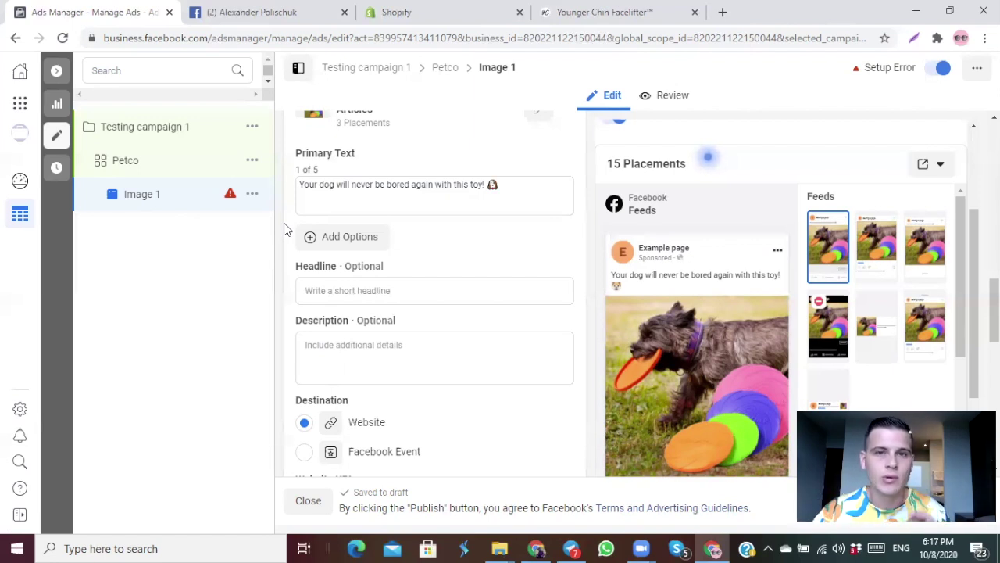
{"action": "scroll", "coordinate": [304, 252], "scroll_direction": "down", "scroll_amount": 1}
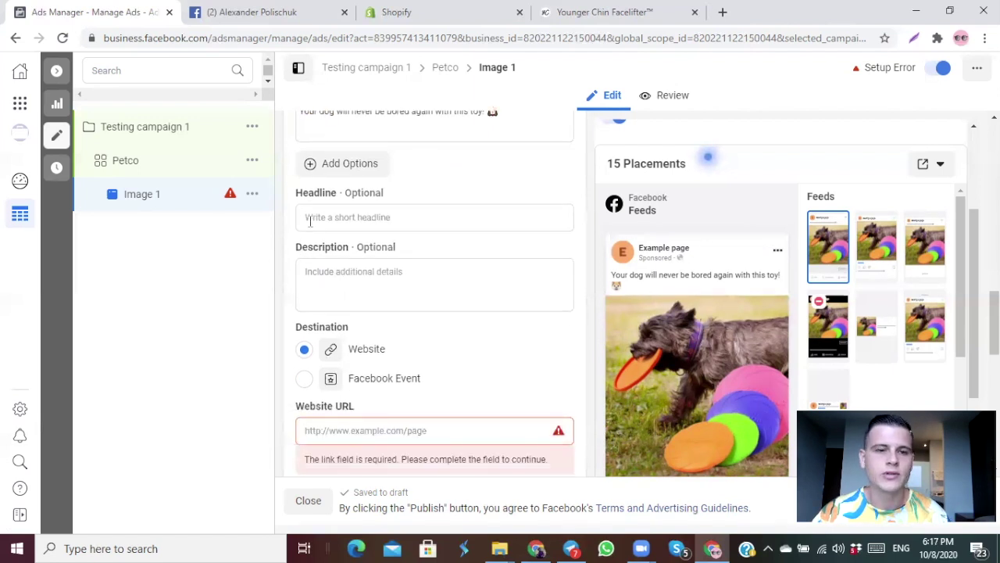
Step: Enter the ad's headline "25% OFF Today Only!"
{"action": "left_click", "coordinate": [313, 220]}
{"action": "scroll", "coordinate": [627, 324], "scroll_direction": "down", "scroll_amount": 1}
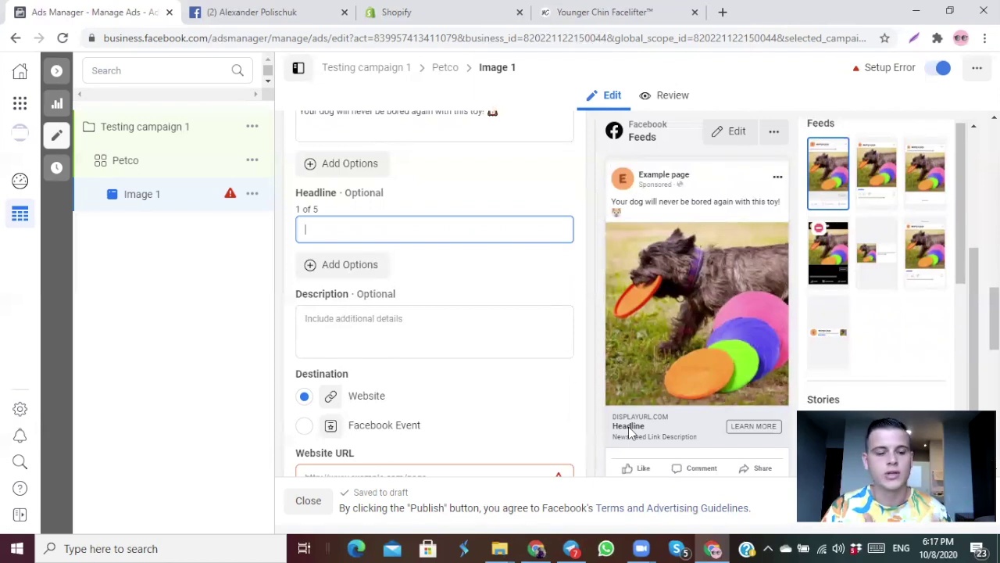
{"action": "type", "text": "25"}
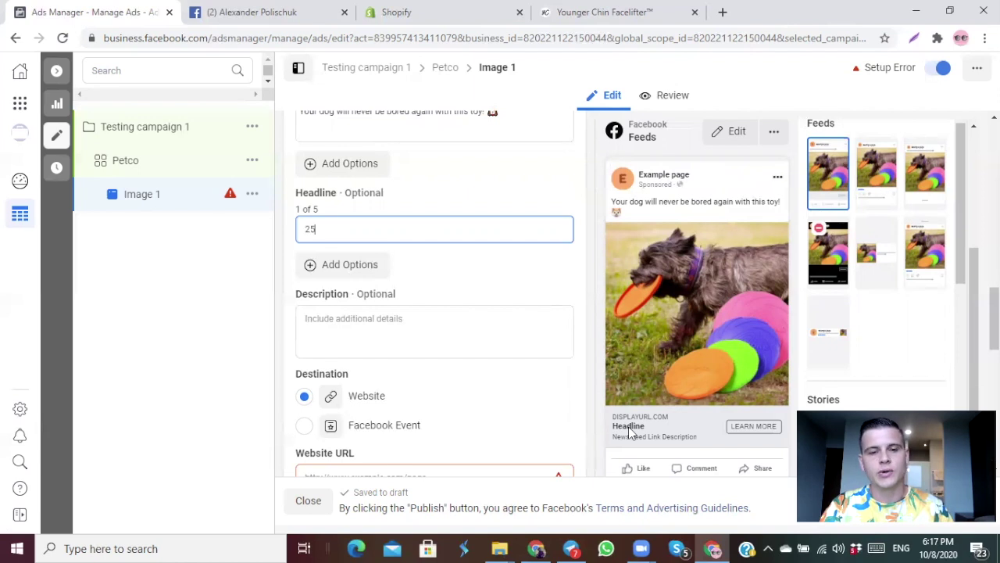
{"action": "type", "text": "% OFF Today Only!"}
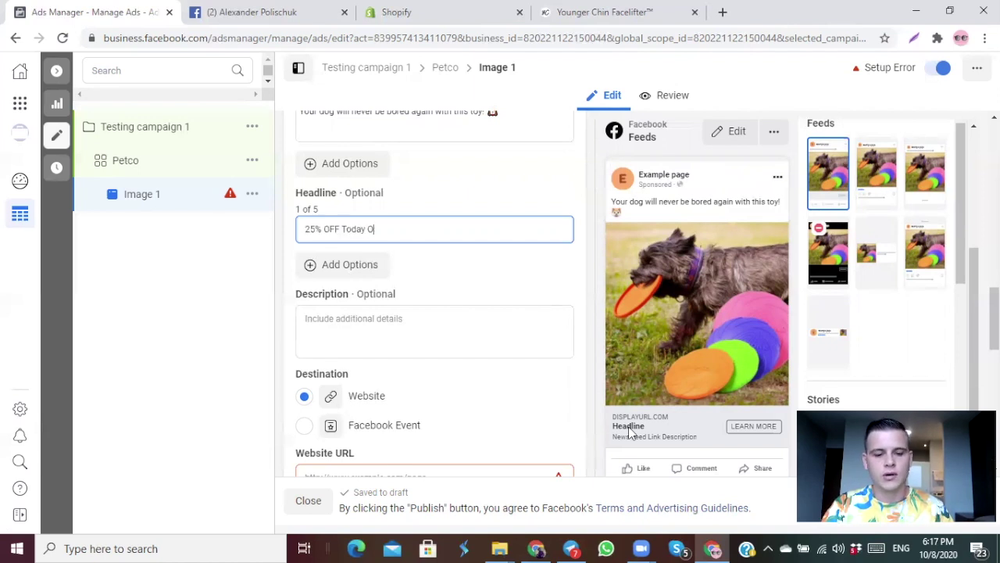
{"action": "left_click", "coordinate": [289, 335]}
Step: Set the ad's website URL to yourstore.com/product
{"action": "scroll", "coordinate": [297, 314], "scroll_direction": "down", "scroll_amount": 1}
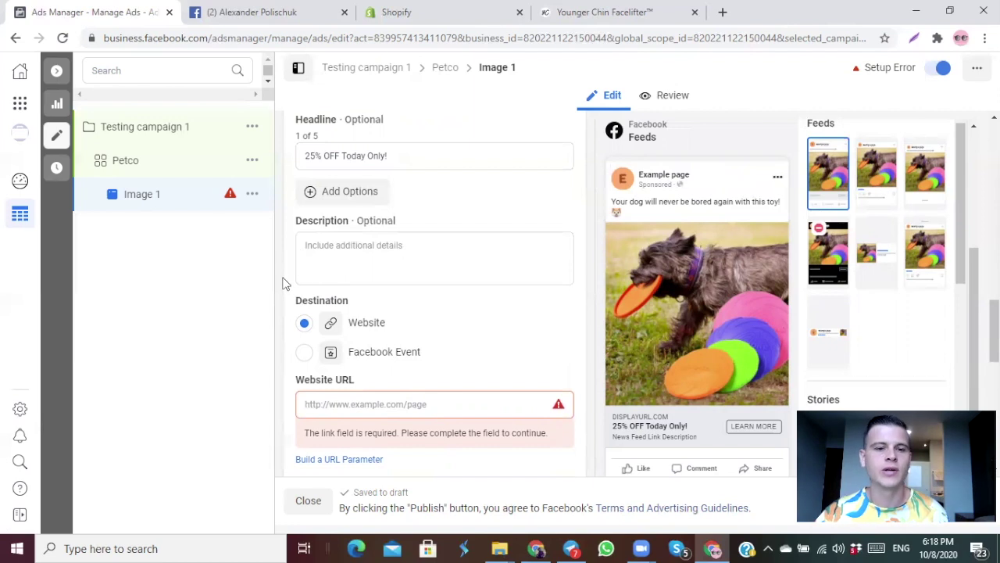
{"action": "scroll", "coordinate": [283, 283], "scroll_direction": "down", "scroll_amount": 2}
{"action": "left_click", "coordinate": [317, 260]}
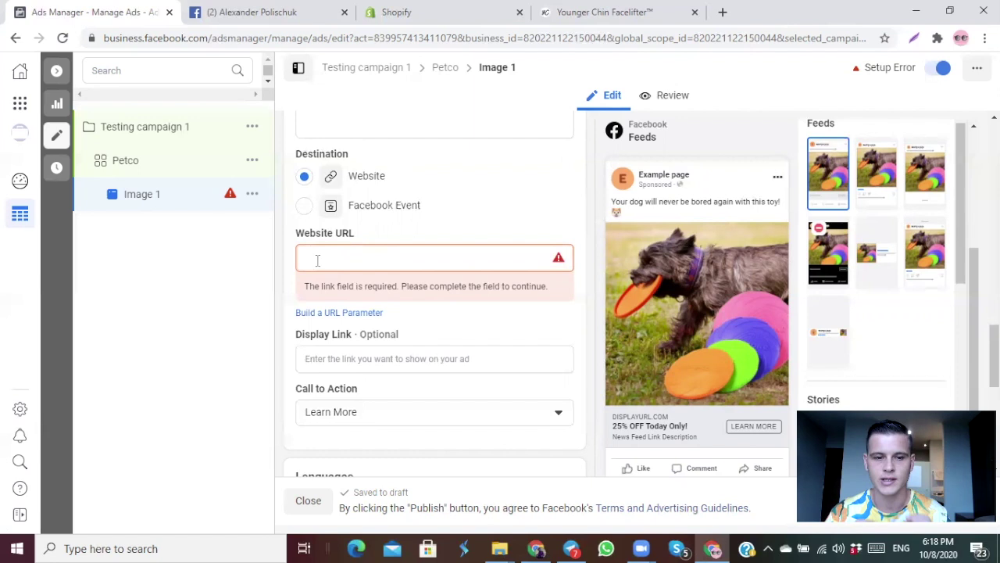
{"action": "type", "text": "yours"}
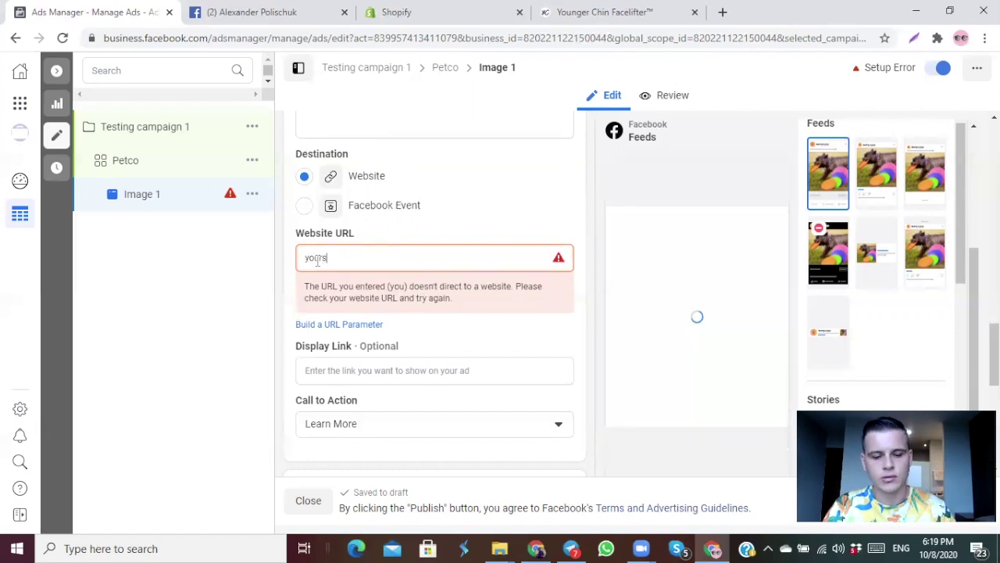
{"action": "type", "text": "tore.com/product"}
Step: Set the ad's call to action to Shop Now, leaving the display link blank
{"action": "scroll", "coordinate": [287, 312], "scroll_direction": "down", "scroll_amount": 1}
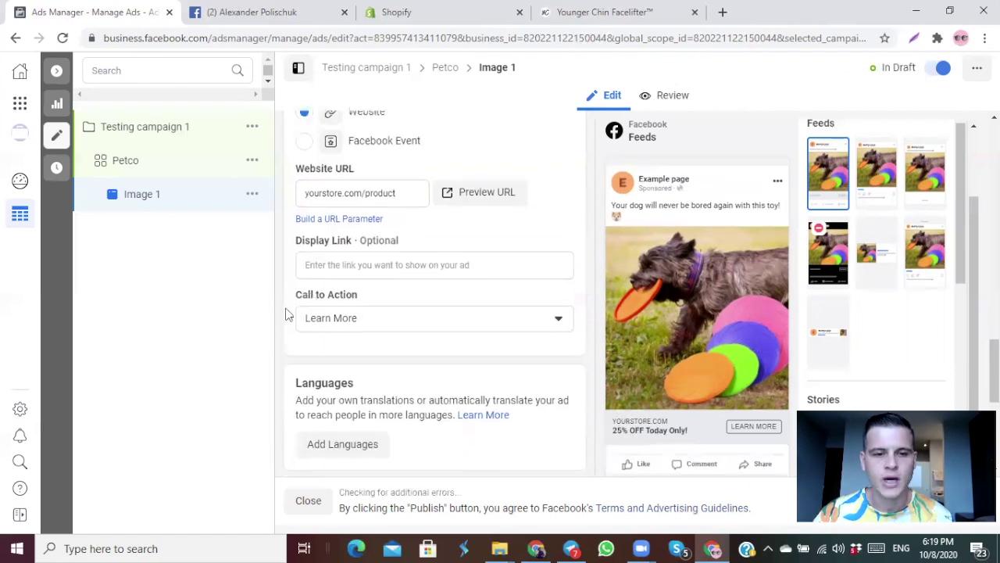
{"action": "left_click", "coordinate": [332, 262]}
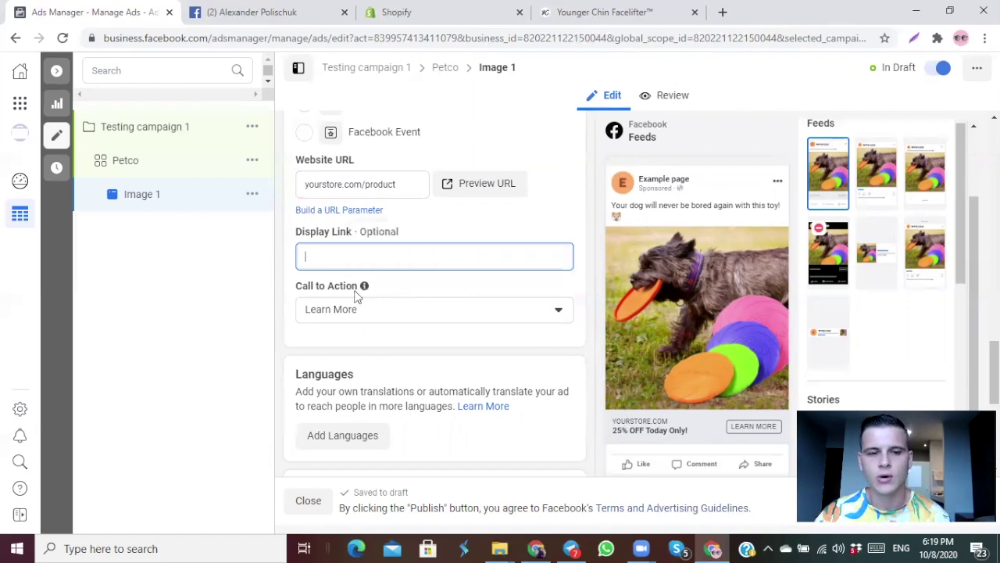
{"action": "left_click", "coordinate": [420, 308]}
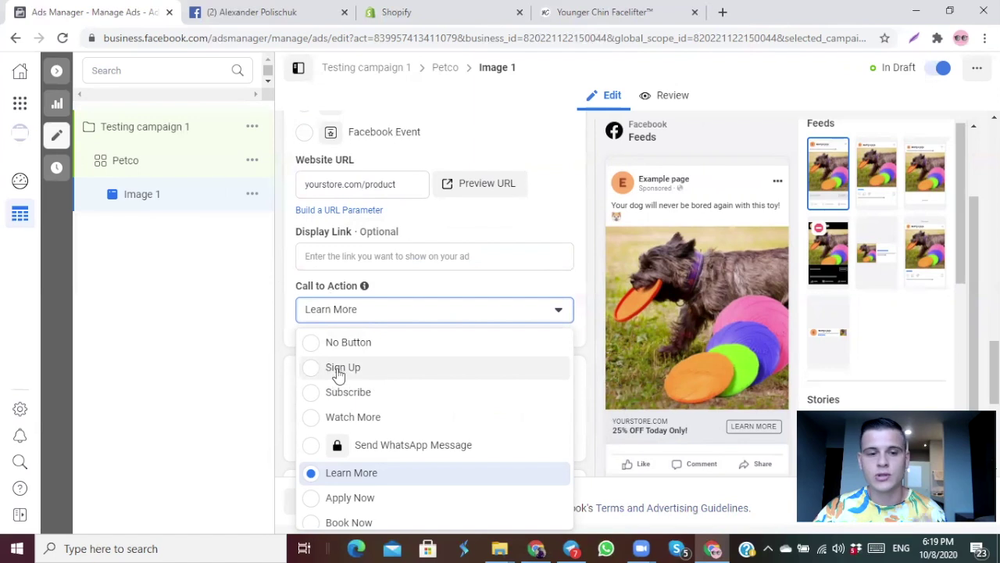
{"action": "scroll", "coordinate": [360, 383], "scroll_direction": "down", "scroll_amount": 2}
{"action": "scroll", "coordinate": [373, 400], "scroll_direction": "down", "scroll_amount": 3}
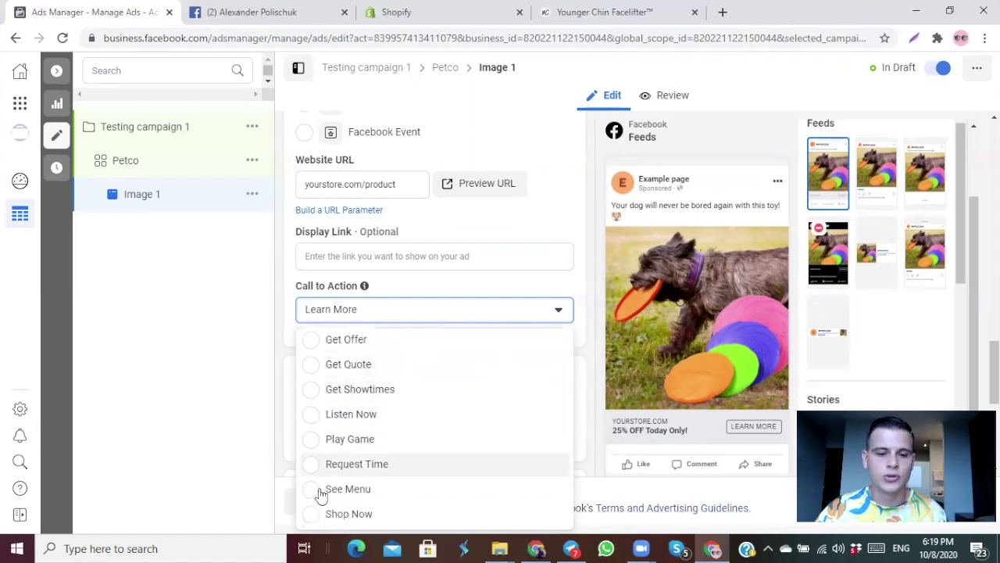
{"action": "left_click", "coordinate": [312, 513]}
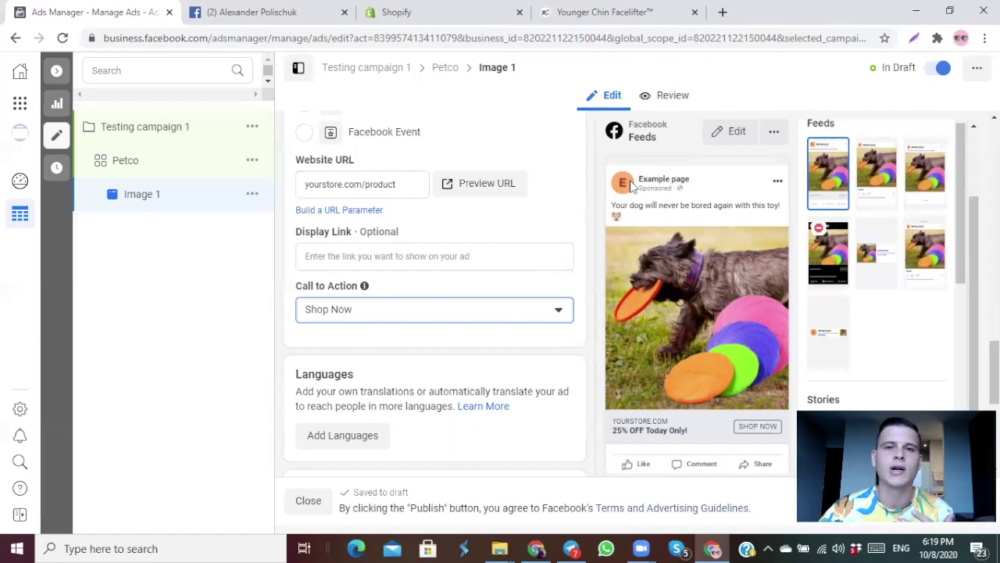
{"action": "scroll", "coordinate": [675, 258], "scroll_direction": "down", "scroll_amount": 1}
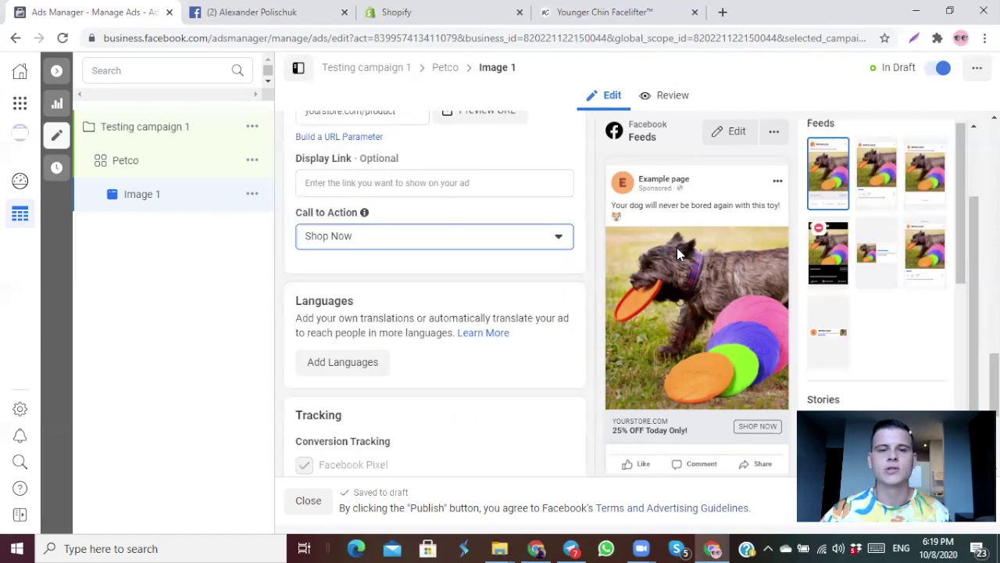
{"action": "scroll", "coordinate": [478, 283], "scroll_direction": "down", "scroll_amount": 4}
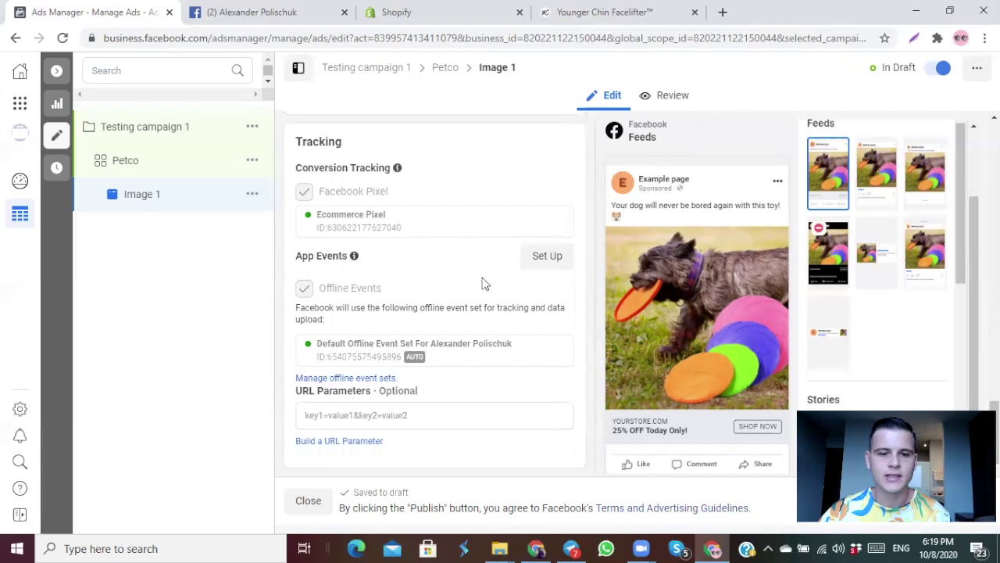